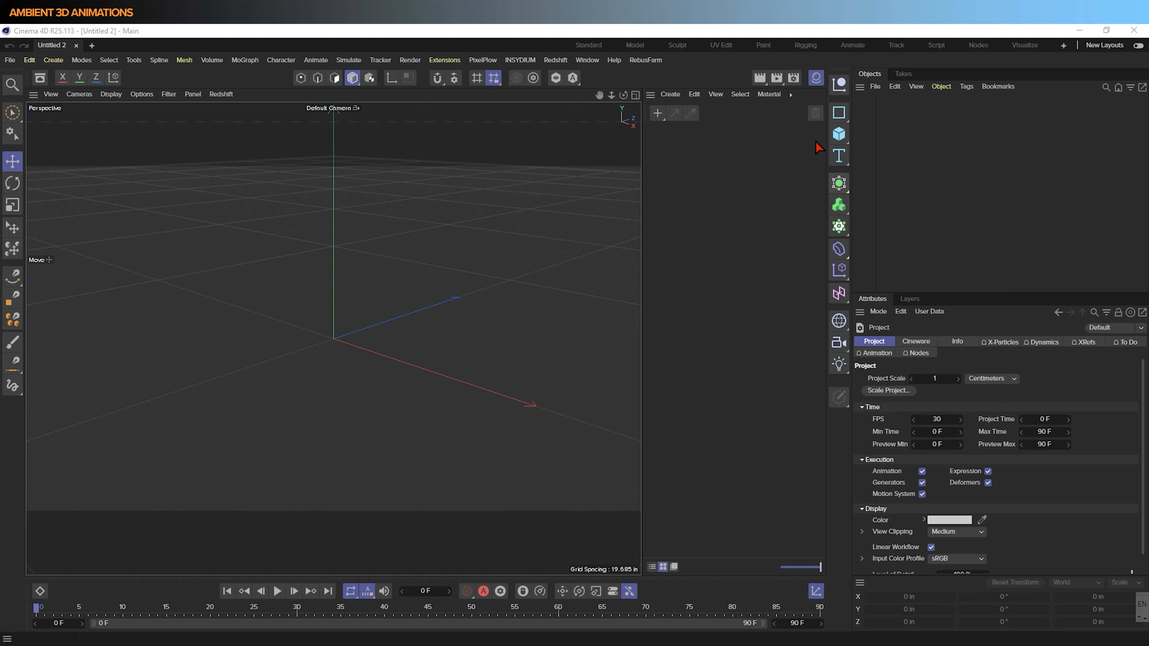
# Add a plane oriented to +Z with one width segment and one height segment.
pyautogui.moveTo(839, 134); pyautogui.dragTo(920, 179)
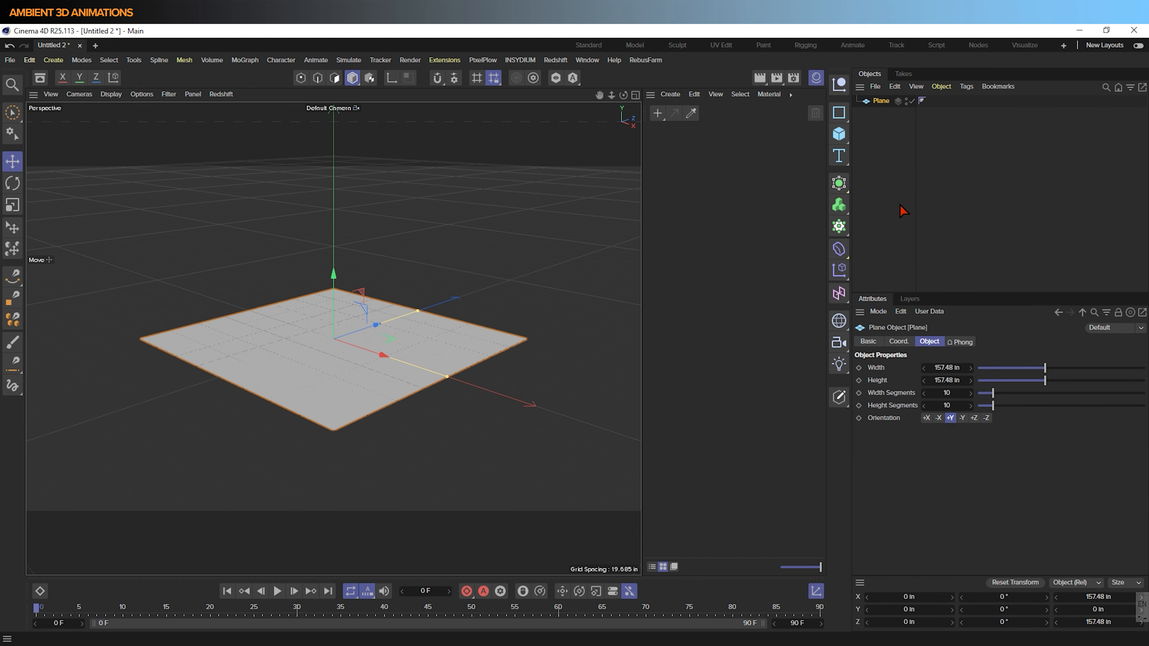
pyautogui.click(973, 418)
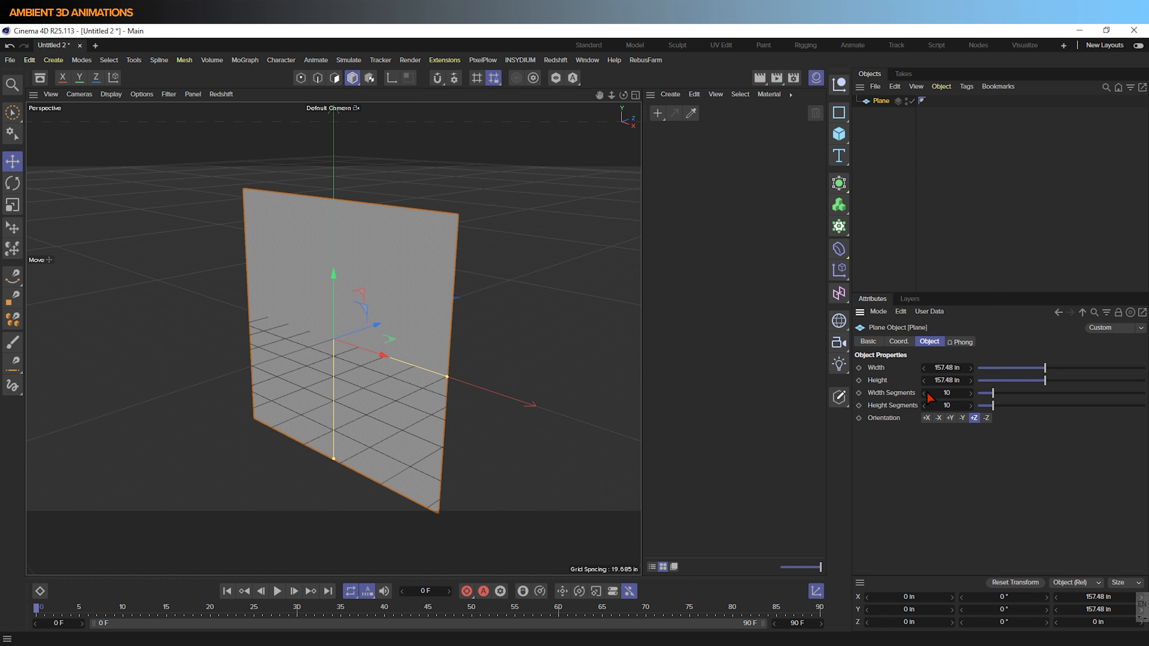
pyautogui.moveTo(923, 395); pyautogui.dragTo(924, 396)
pyautogui.click(924, 406)
# Set the plane's width and height to 1 in each.
pyautogui.click(946, 367)
pyautogui.write('1')
pyautogui.press('Tab')
pyautogui.write('1')
pyautogui.press('Return')
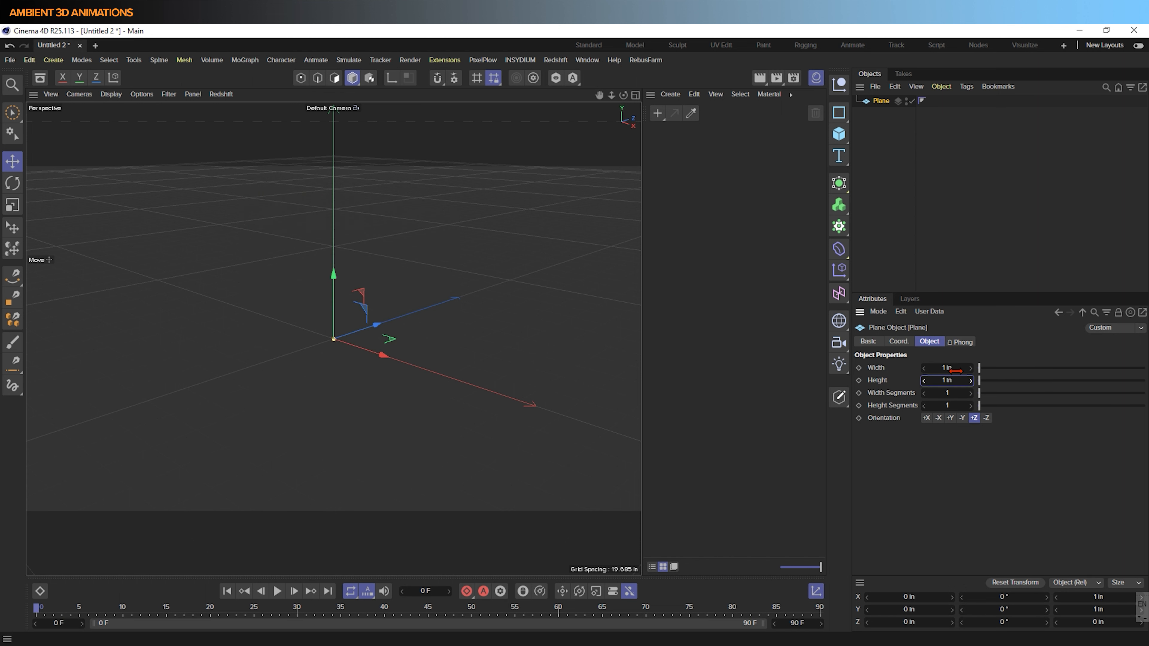
# Convert the small plane into an editable polygon object.
pyautogui.scroll(3, 329, 346)
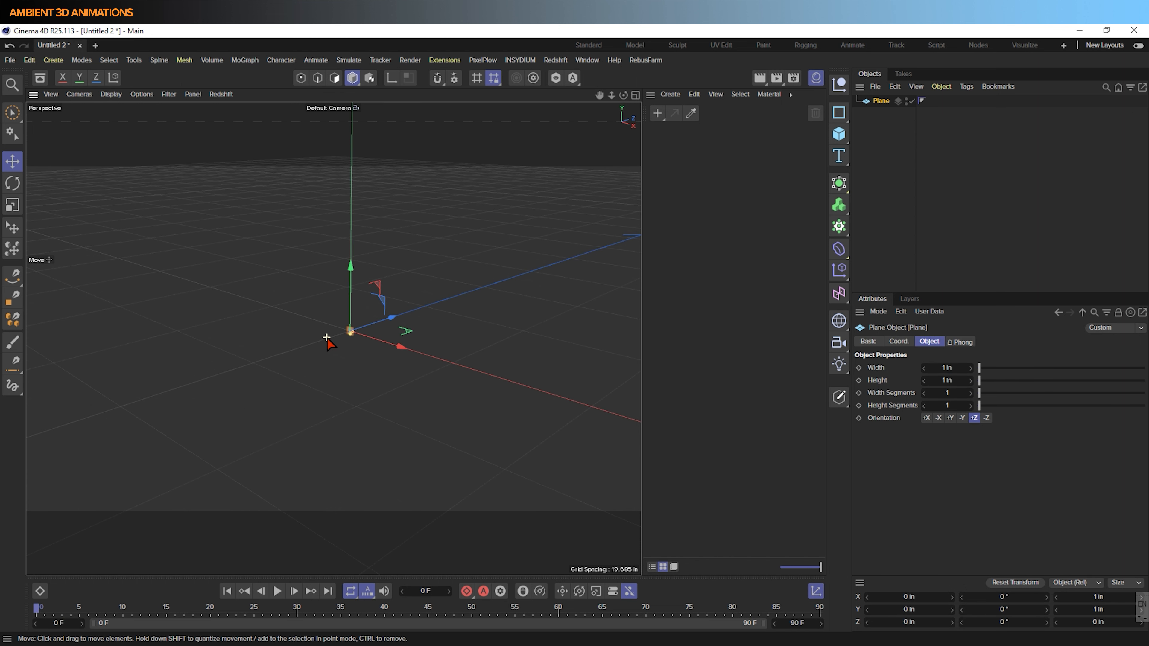
pyautogui.scroll(6, 350, 330)
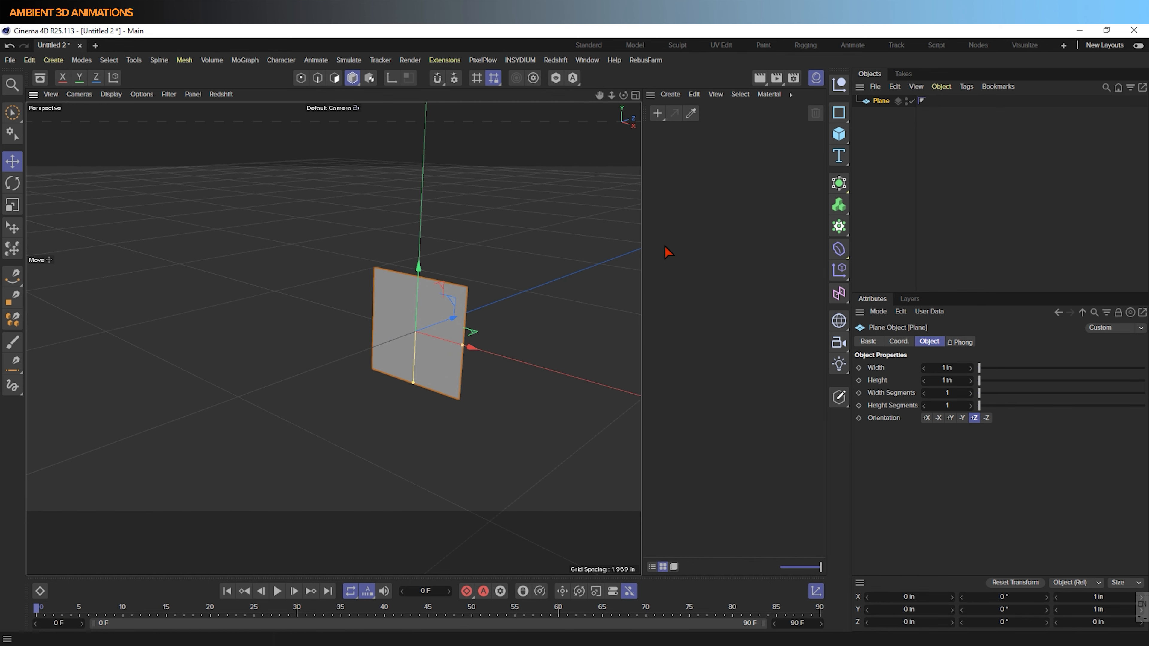
pyautogui.scroll(1, 510, 307)
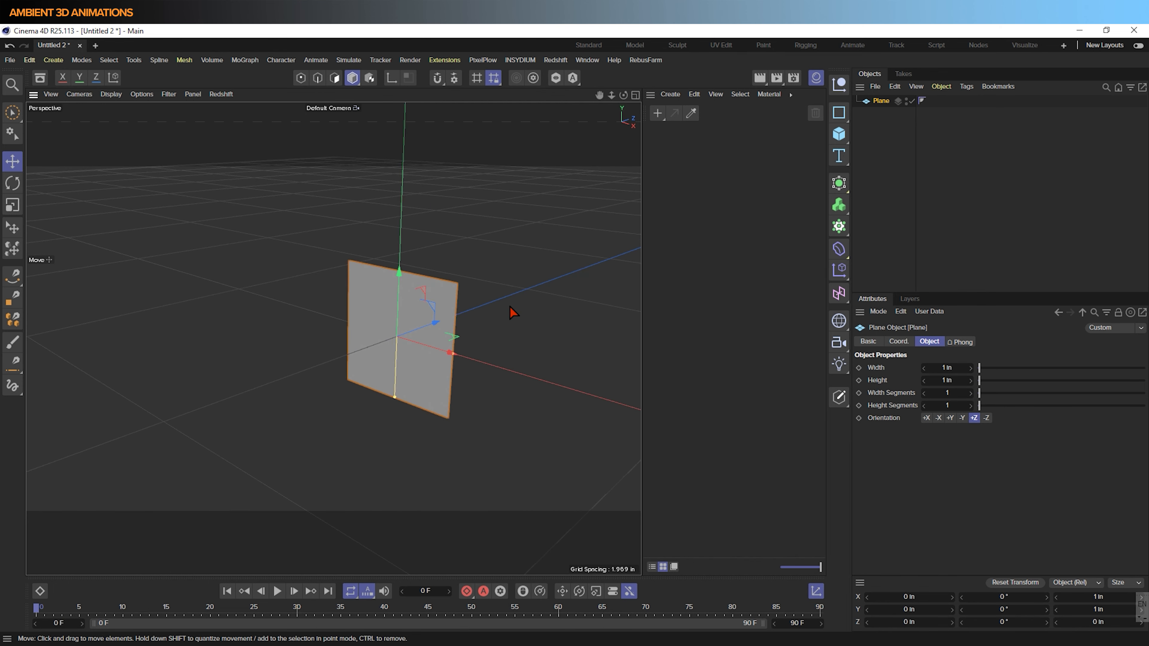
pyautogui.click(839, 397)
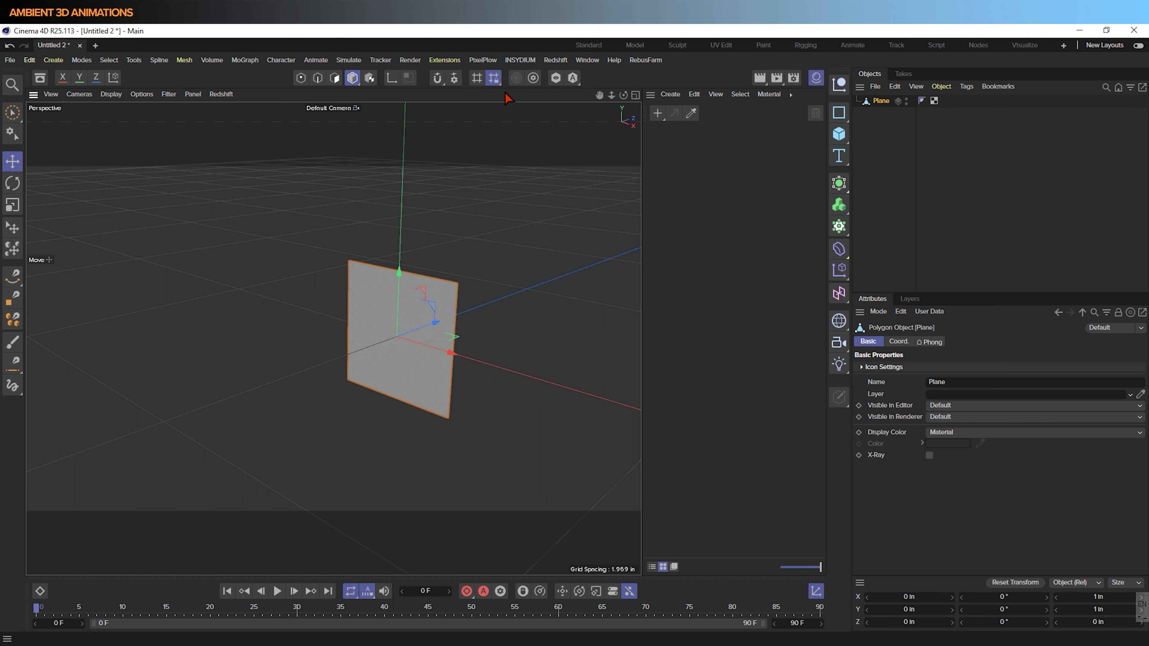
# Use Loop/Path Cut in edge mode to add four closely spaced horizontal cuts near the plane's upper edge.
pyautogui.scroll(2, 390, 334)
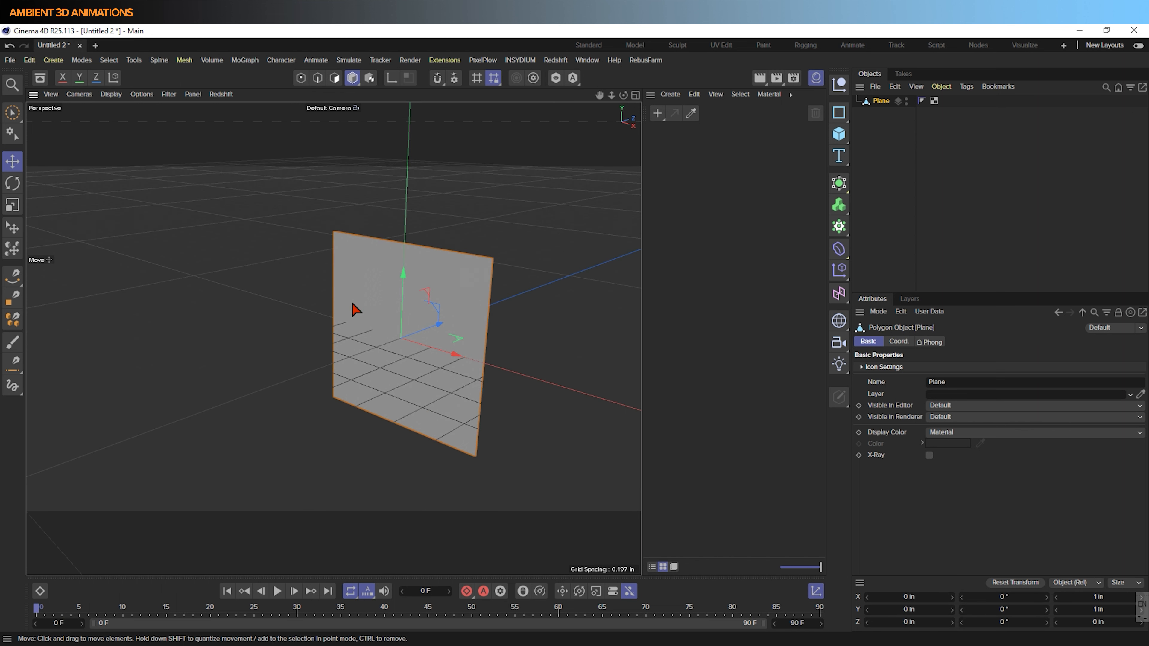
pyautogui.rightClick(356, 306)
pyautogui.click(364, 315)
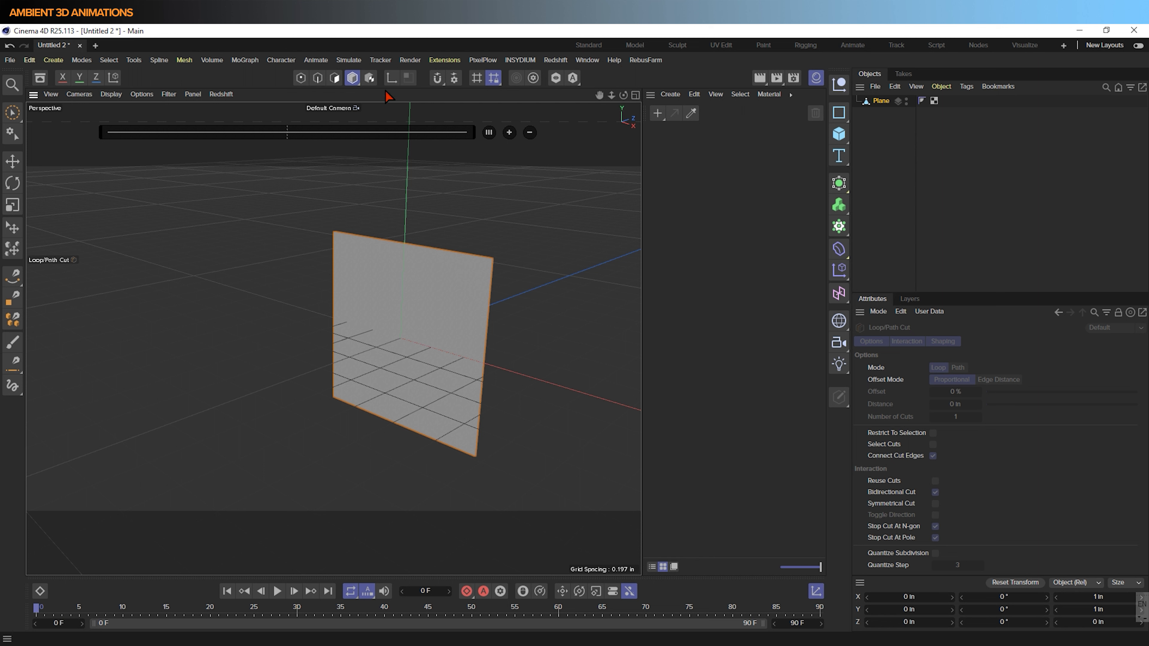
pyautogui.click(318, 78)
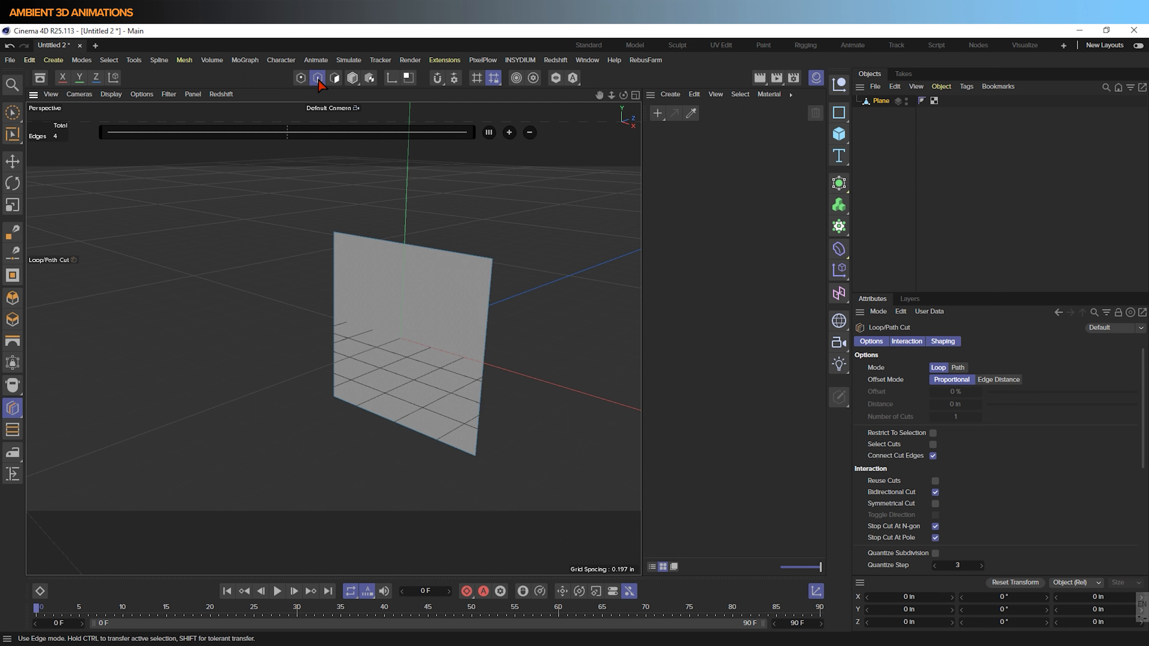
pyautogui.click(491, 272)
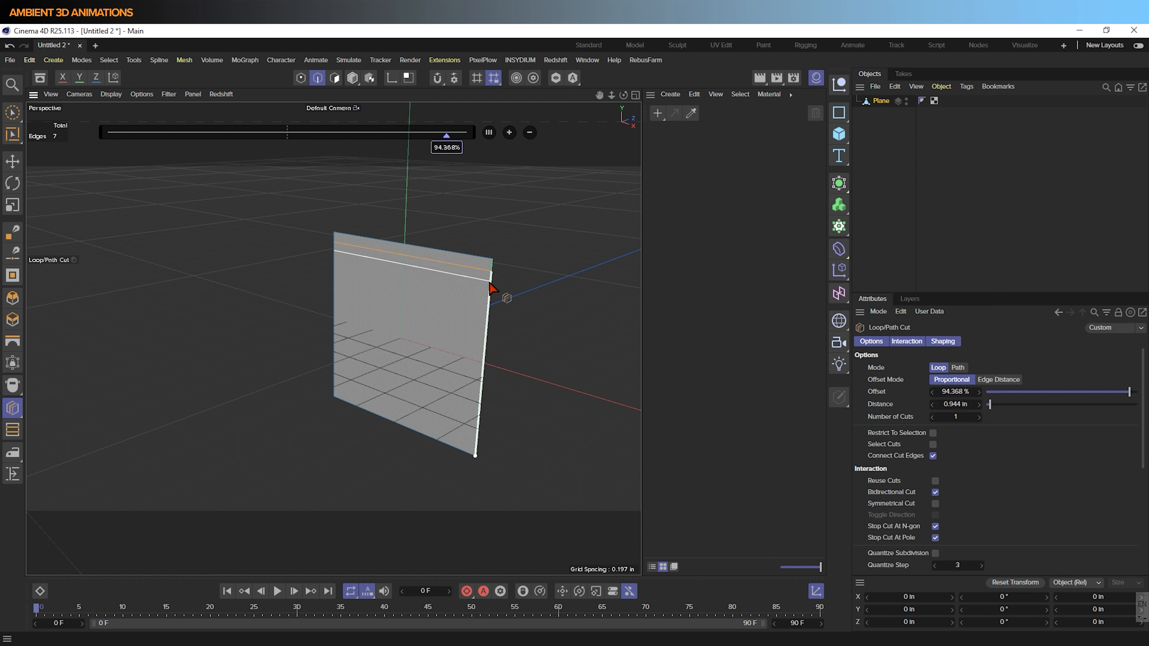
pyautogui.click(489, 285)
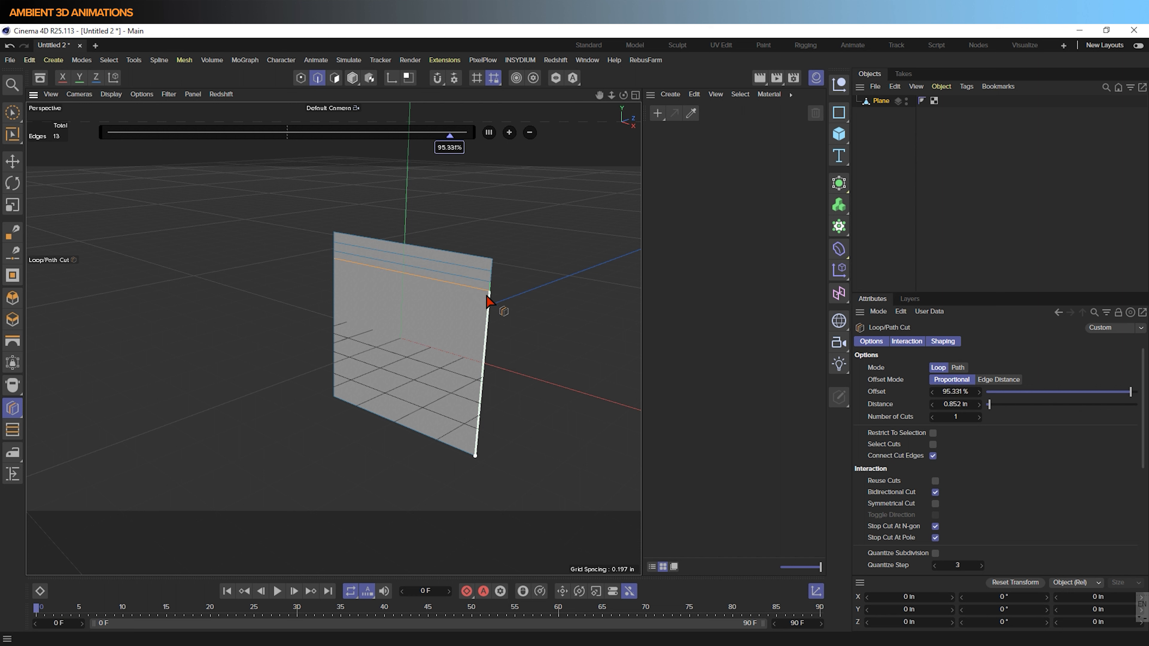
pyautogui.click(489, 297)
pyautogui.click(490, 299)
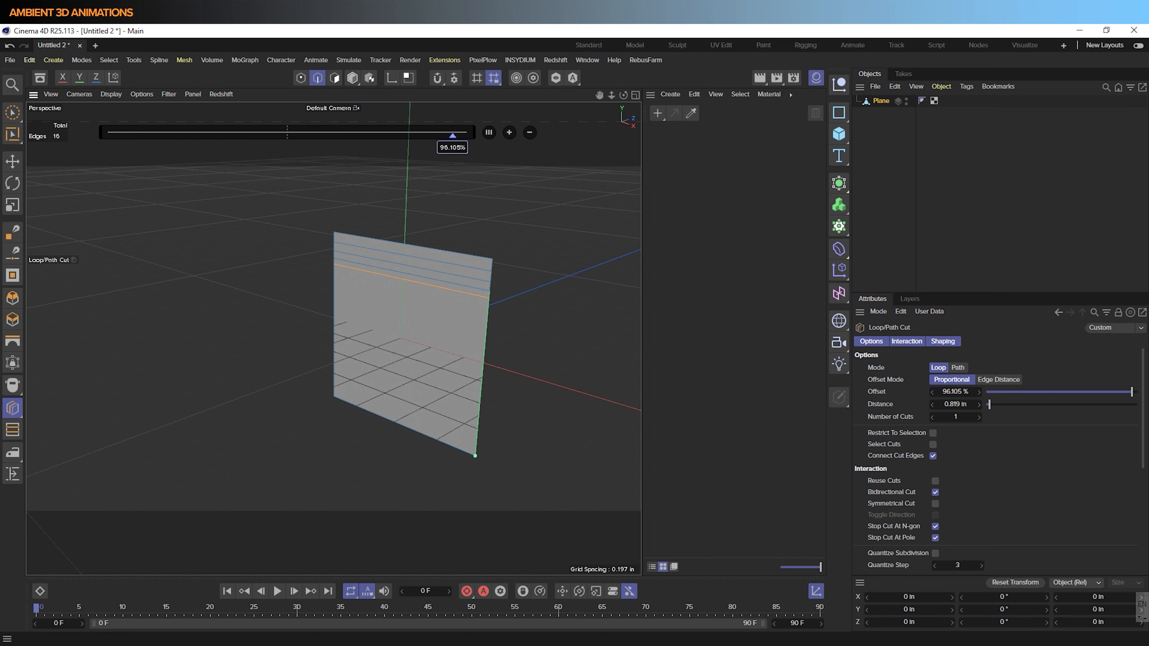
# Switch to the browser's rose image results to examine the petal shapes in the red bouquet photo, and return to Cinema 4D.
pyautogui.moveTo(1147, 308); pyautogui.dragTo(348, 31)
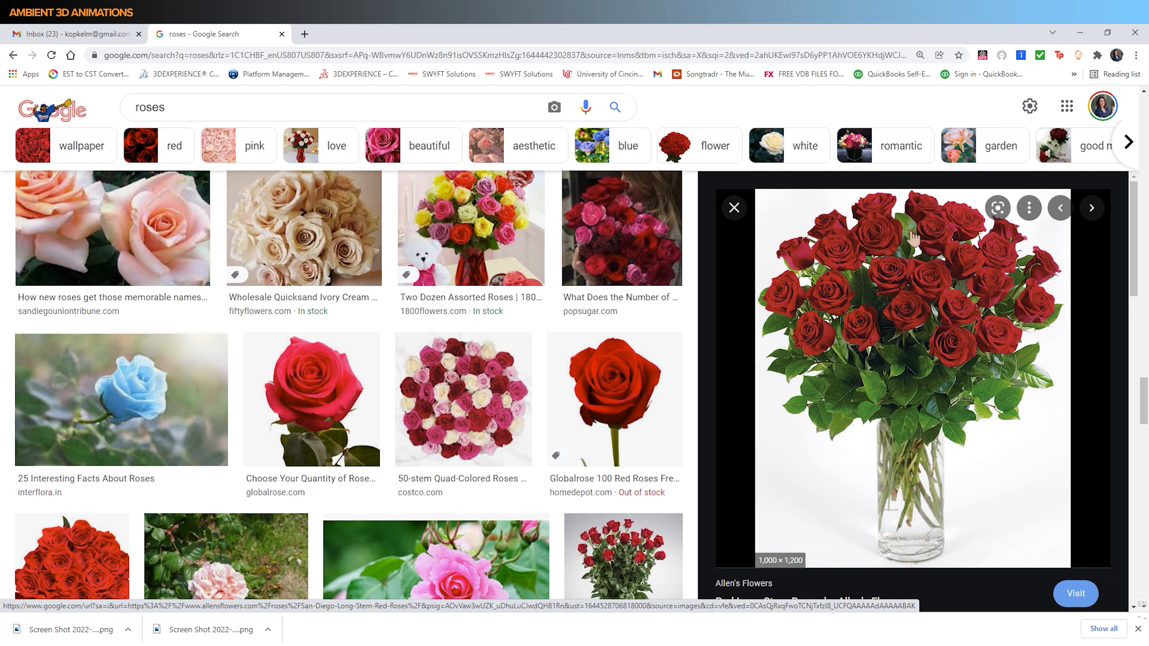
pyautogui.moveTo(744, 34); pyautogui.dragTo(1148, 317)
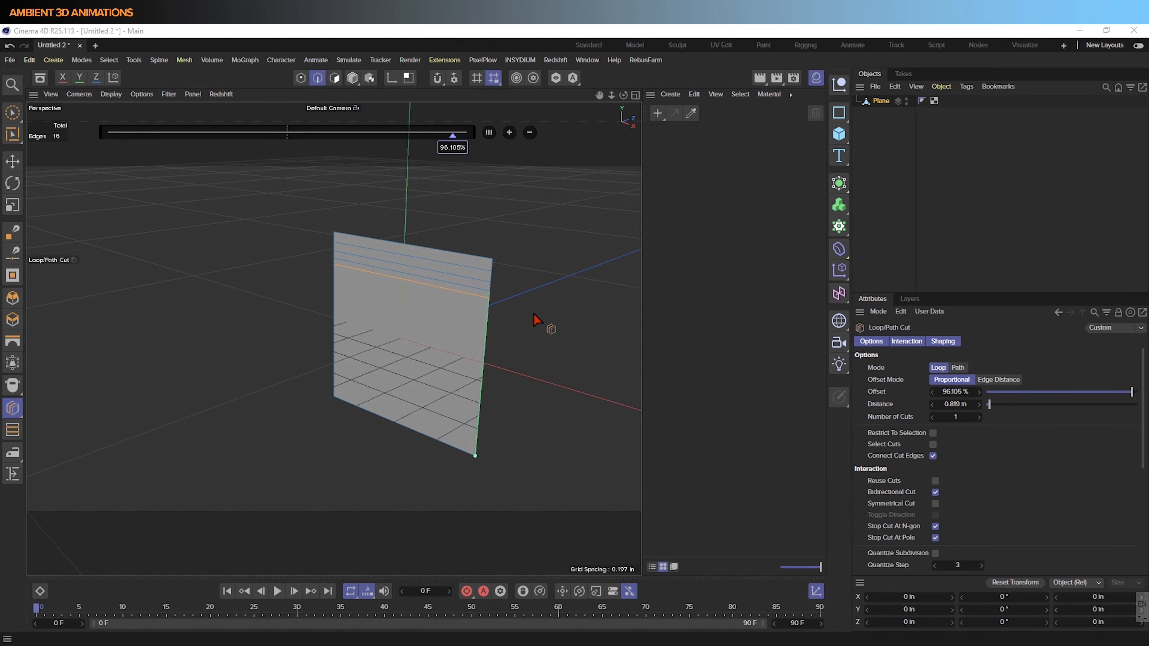
# Loop-select the plane's top edge and the three cuts below it, and move them back about 0.022 in along Z.
pyautogui.click(13, 114)
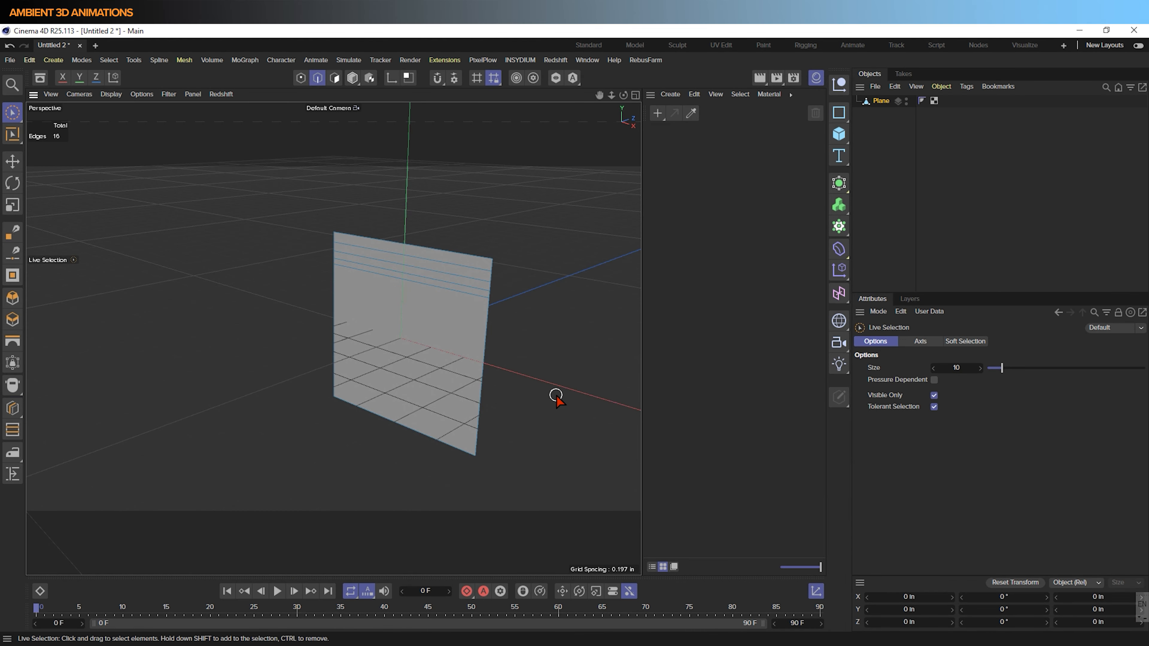
pyautogui.press('u')
pyautogui.press('l')
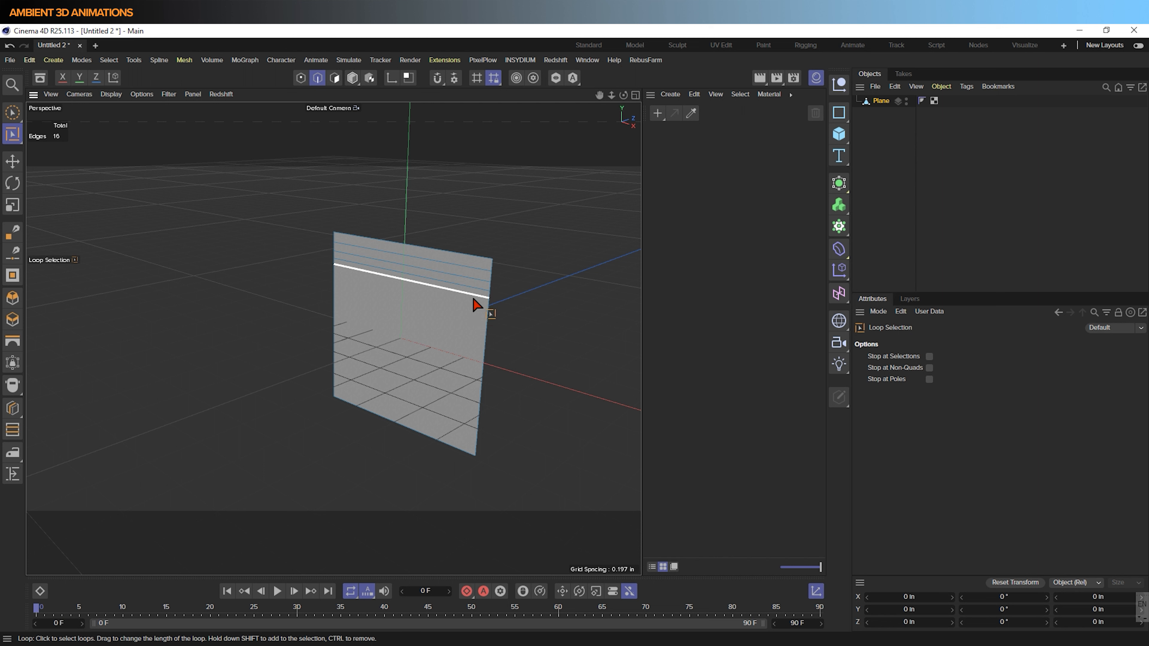
pyautogui.moveTo(475, 292); pyautogui.dragTo(479, 263)
pyautogui.keyDown('shift'); pyautogui.click(480, 259); pyautogui.keyUp('shift')
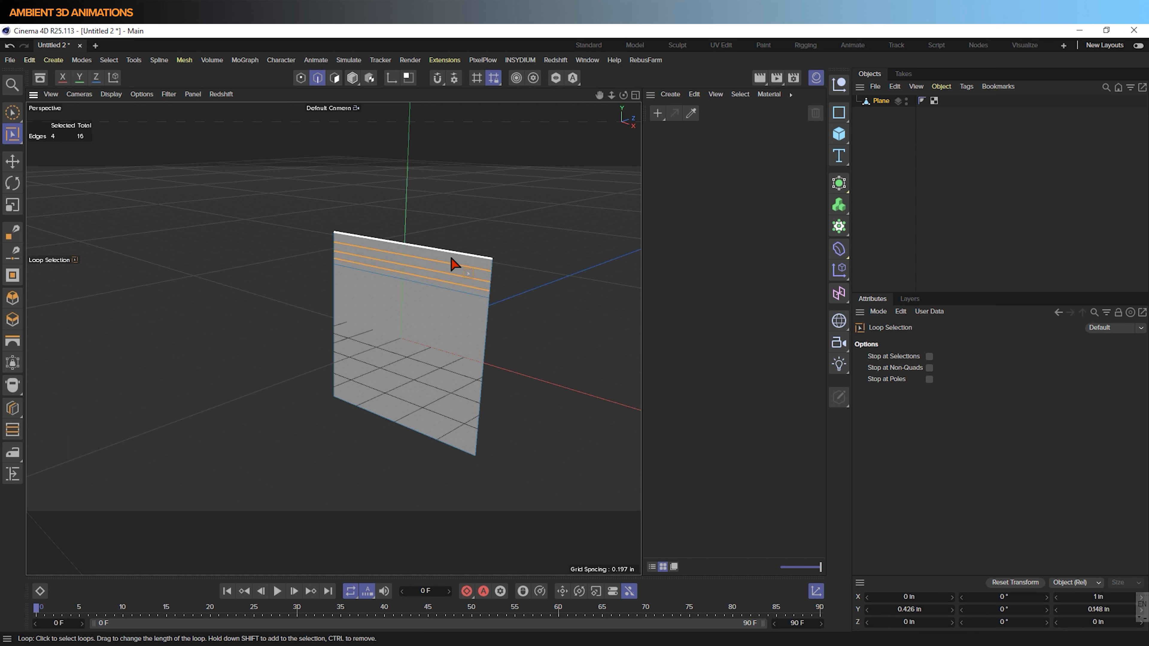
pyautogui.scroll(5, 441, 257)
pyautogui.keyDown('alt'); pyautogui.moveTo(538, 364); pyautogui.dragTo(520, 367); pyautogui.keyUp('alt')
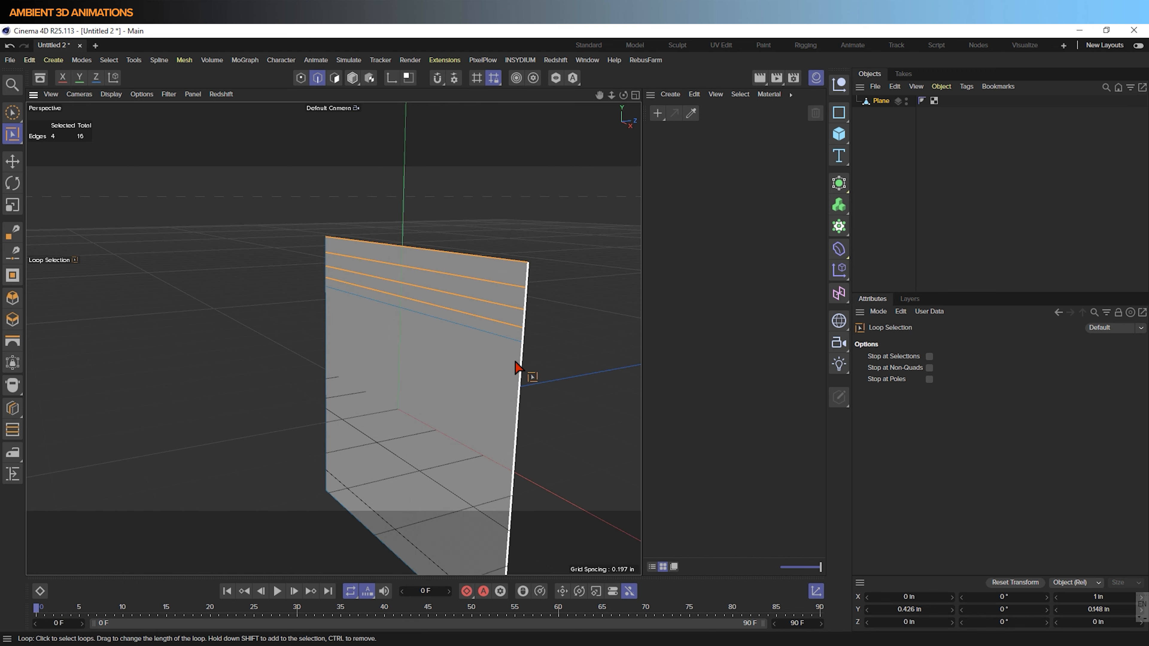
pyautogui.press('e')
pyautogui.moveTo(454, 267); pyautogui.dragTo(460, 266)
pyautogui.keyDown('alt'); pyautogui.moveTo(537, 362); pyautogui.dragTo(470, 353, button='middle'); pyautogui.keyUp('alt')
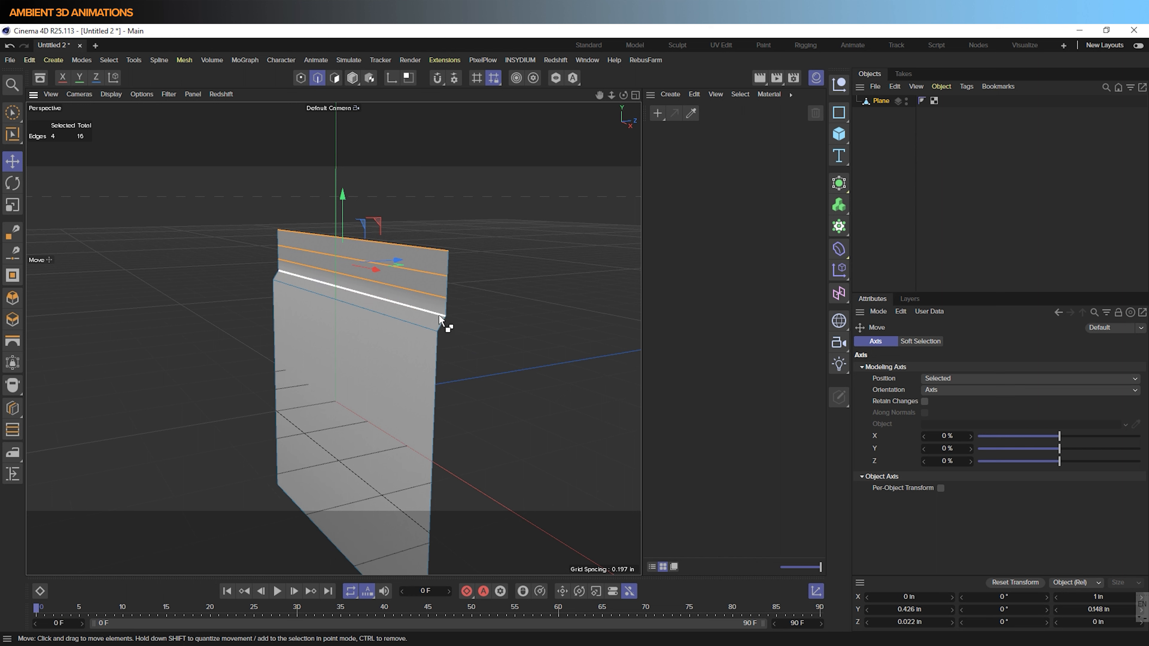
# Deselect the lowest selected edge, and move the remaining three back to Z about 0.053 in and down about 0.02 in.
pyautogui.keyDown('ctrl'); pyautogui.click(443, 322); pyautogui.keyUp('ctrl')
pyautogui.moveTo(400, 251); pyautogui.dragTo(410, 251)
pyautogui.moveTo(355, 186); pyautogui.dragTo(357, 196)
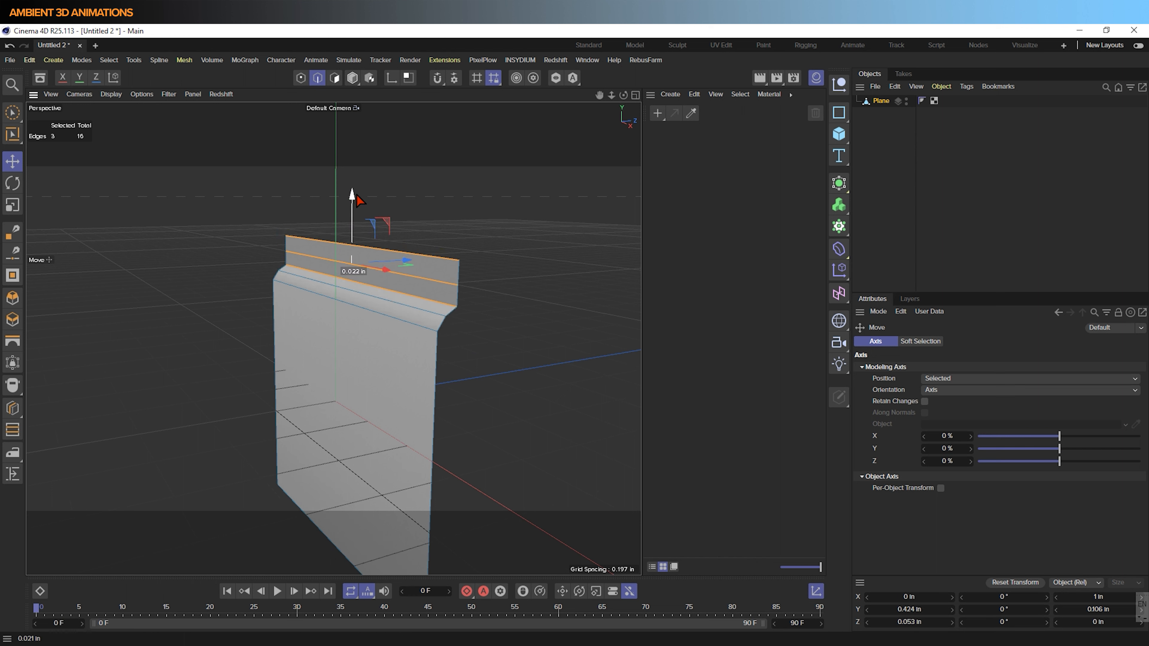
# Keep only the top two edges selected and move them to about Y 0.393 in and Z 0.088 in.
pyautogui.keyDown('ctrl'); pyautogui.click(447, 304); pyautogui.keyUp('ctrl')
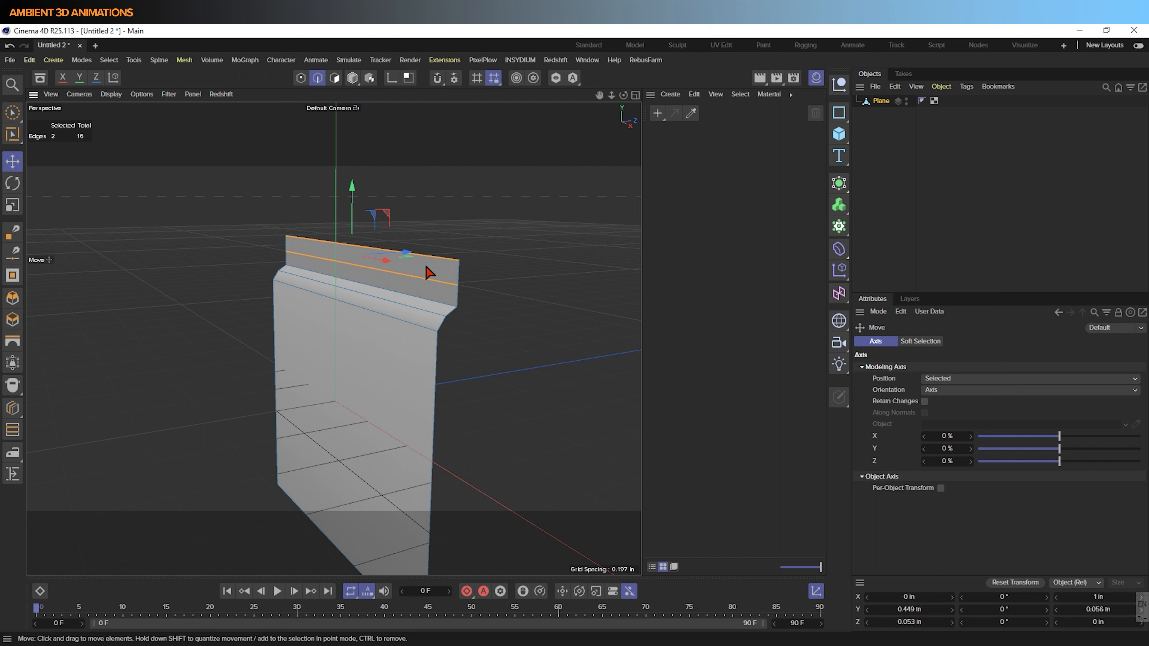
pyautogui.moveTo(405, 252); pyautogui.dragTo(415, 251)
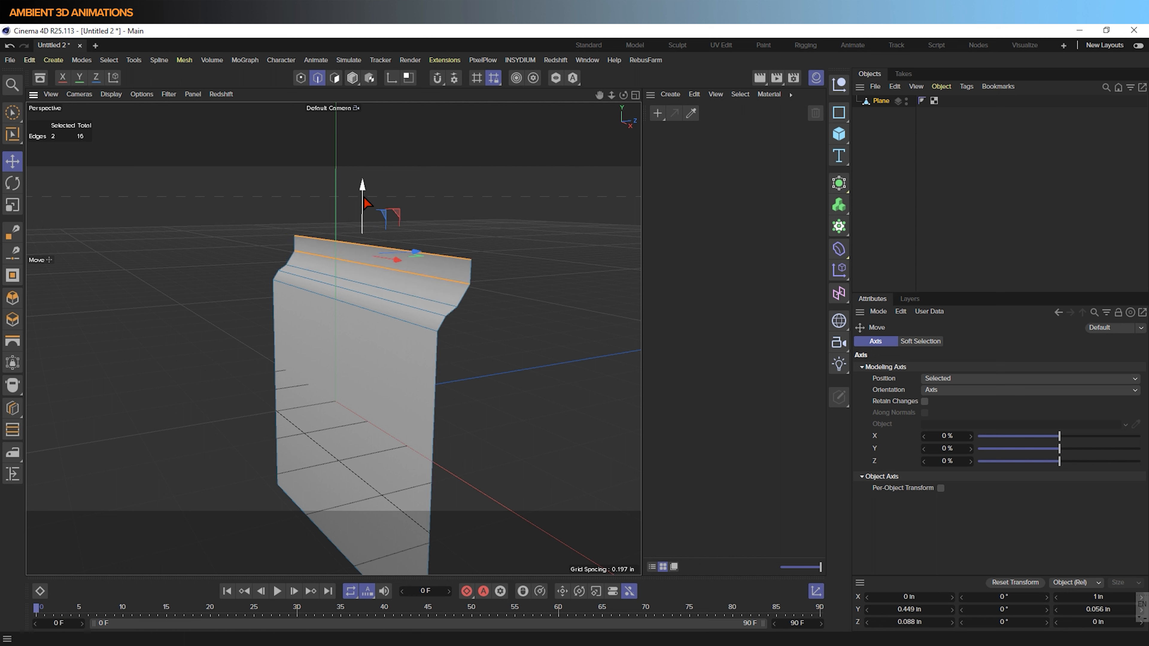
pyautogui.moveTo(363, 187); pyautogui.dragTo(370, 207)
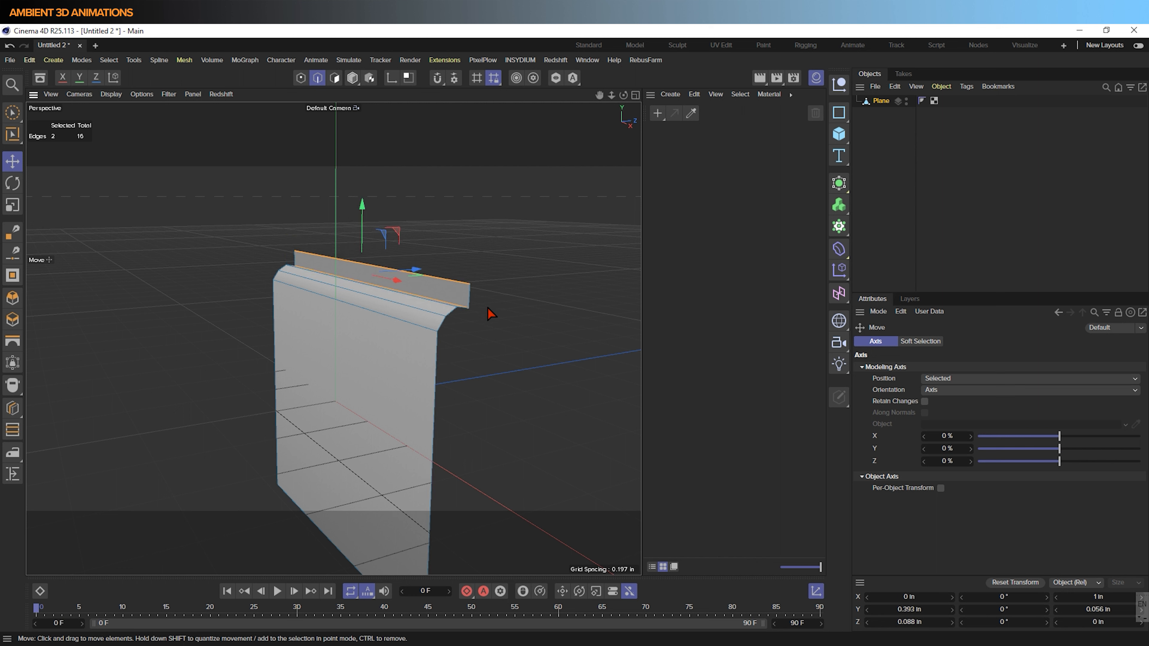
# Curl the outermost top edge over by moving it alone to about Y 0.348 in and Z 0.109 in.
pyautogui.keyDown('ctrl'); pyautogui.click(466, 308); pyautogui.keyUp('ctrl')
pyautogui.keyDown('alt'); pyautogui.moveTo(524, 316); pyautogui.dragTo(449, 321); pyautogui.keyUp('alt')
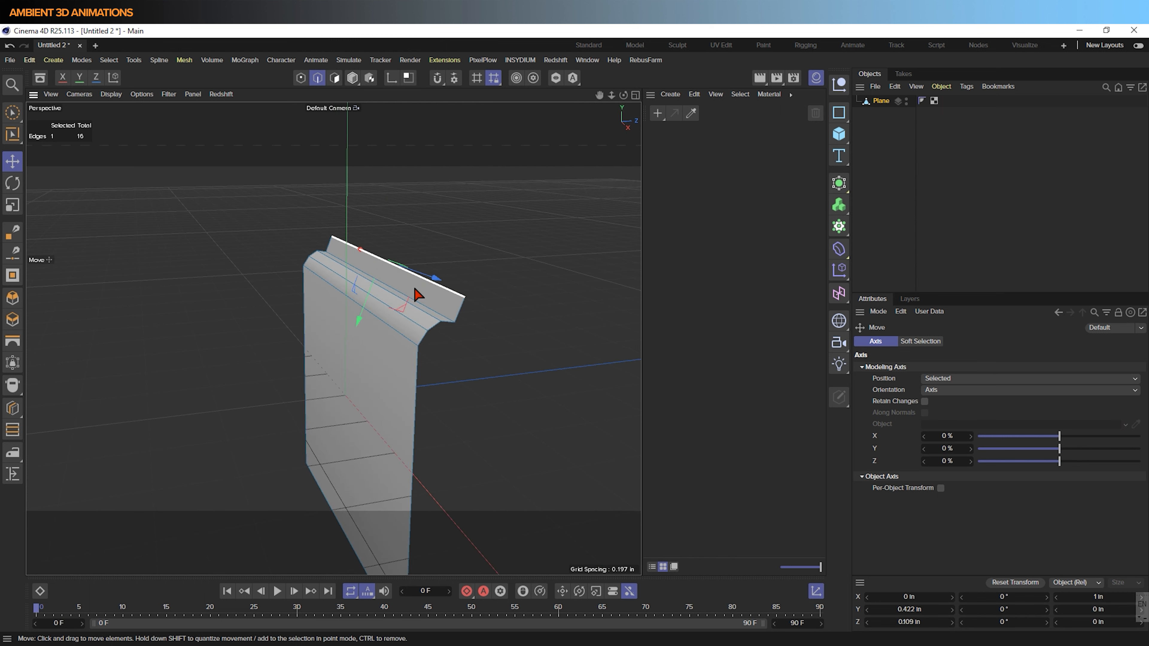
pyautogui.click(113, 78)
pyautogui.moveTo(381, 190); pyautogui.dragTo(381, 214)
# Add two vertical loop cuts across the curled plane with Loop/Path Cut, at offsets of 25% and 75%.
pyautogui.keyDown('alt'); pyautogui.moveTo(352, 379); pyautogui.dragTo(450, 381); pyautogui.keyUp('alt')
pyautogui.keyDown('alt'); pyautogui.moveTo(450, 382); pyautogui.dragTo(395, 332, button='middle'); pyautogui.keyUp('alt')
pyautogui.press('m')
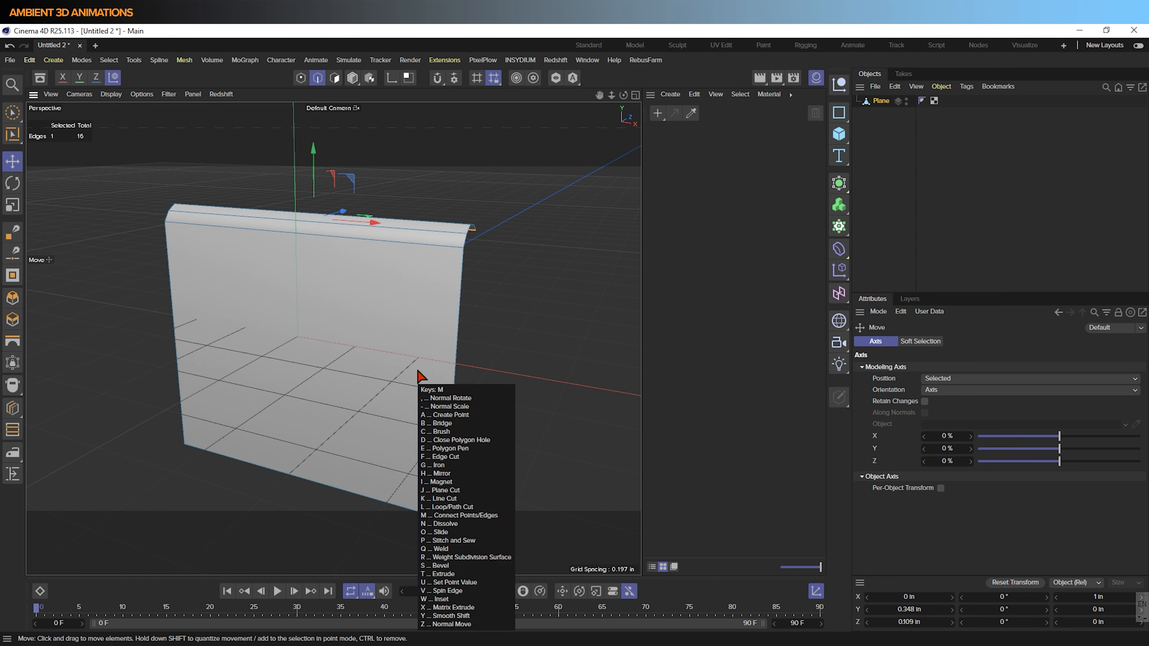
pyautogui.press('l')
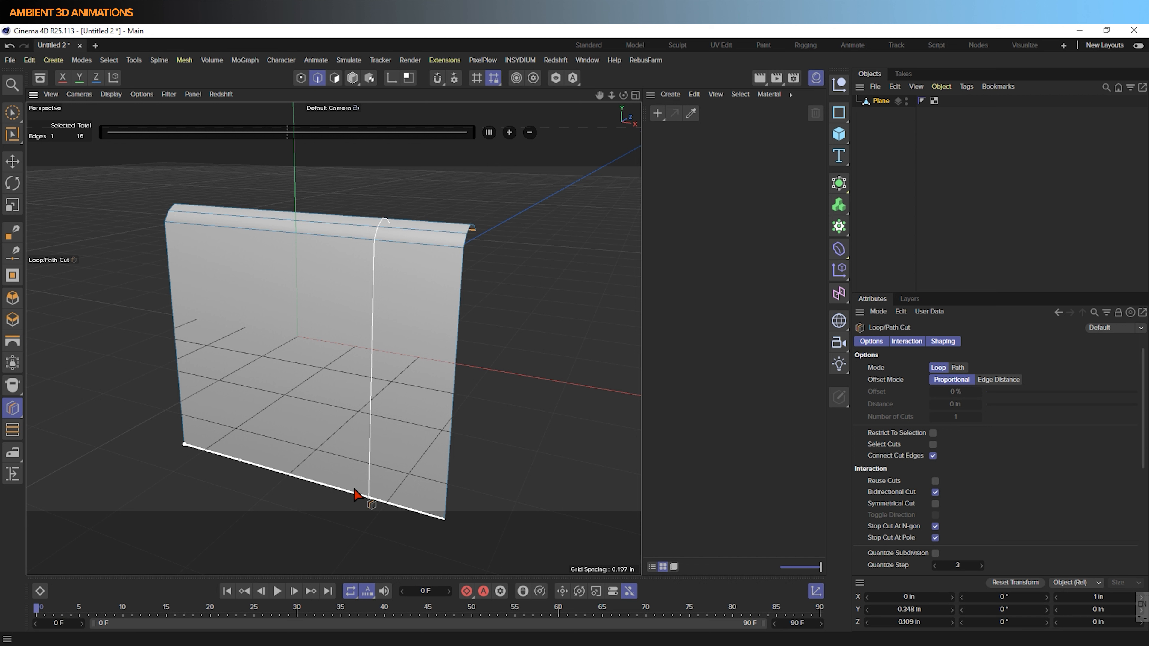
pyautogui.click(247, 465)
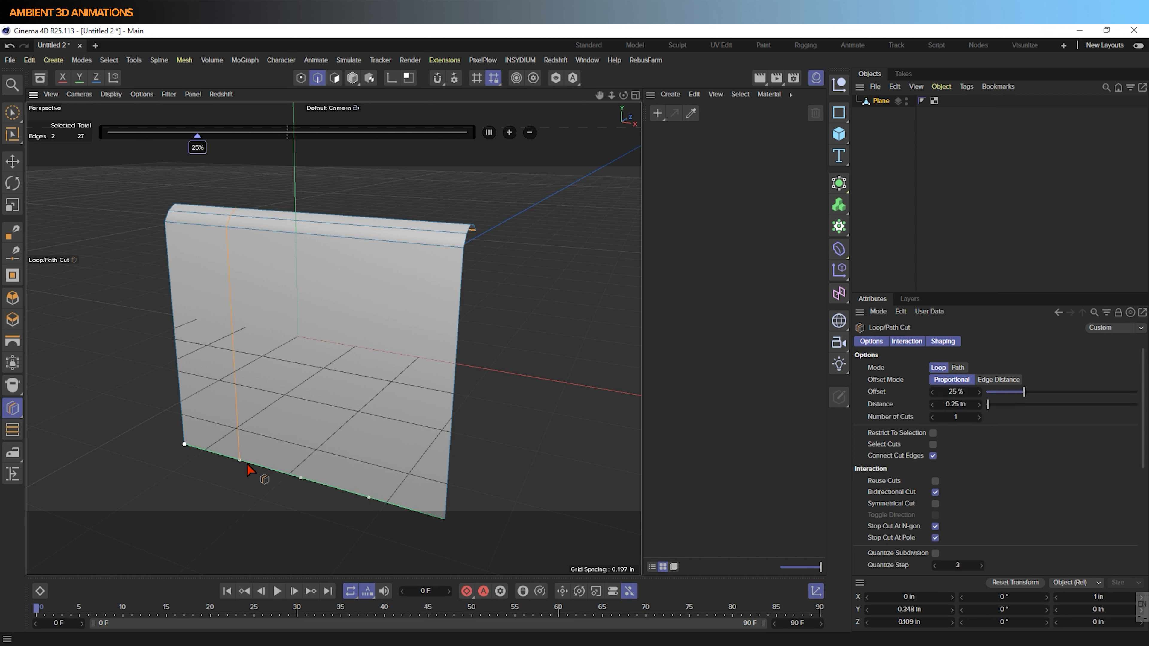
pyautogui.click(362, 504)
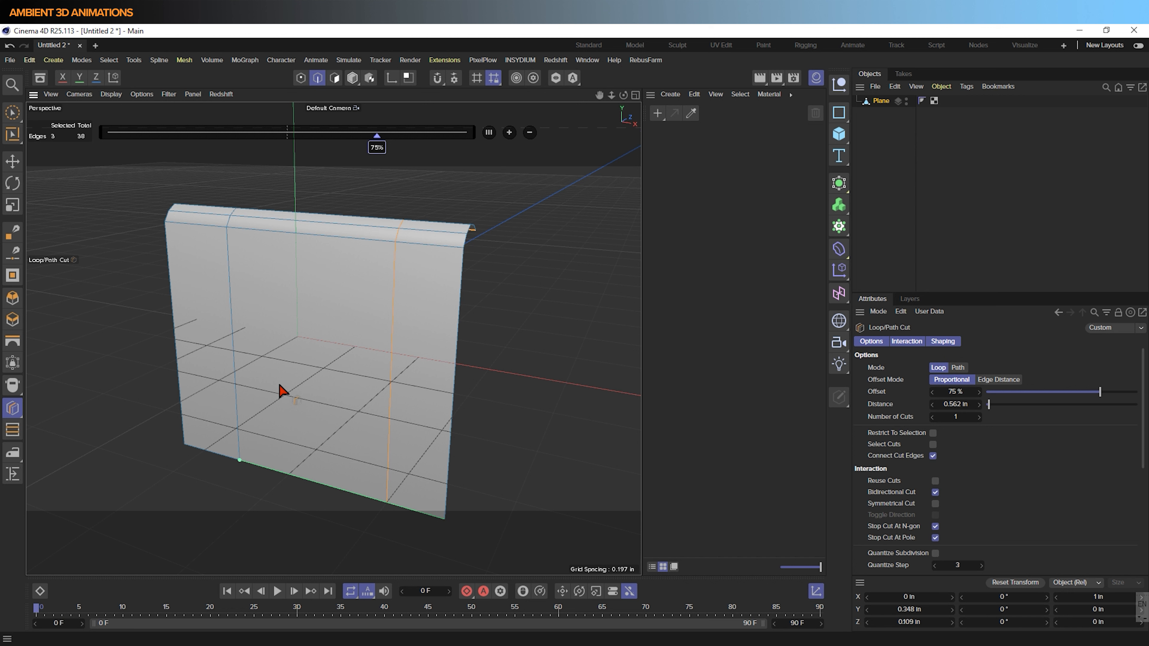
# Loop-select both vertical cuts and scale them closer together along X to about 0.336 in apart.
pyautogui.press('u')
pyautogui.press('l')
pyautogui.click(389, 432)
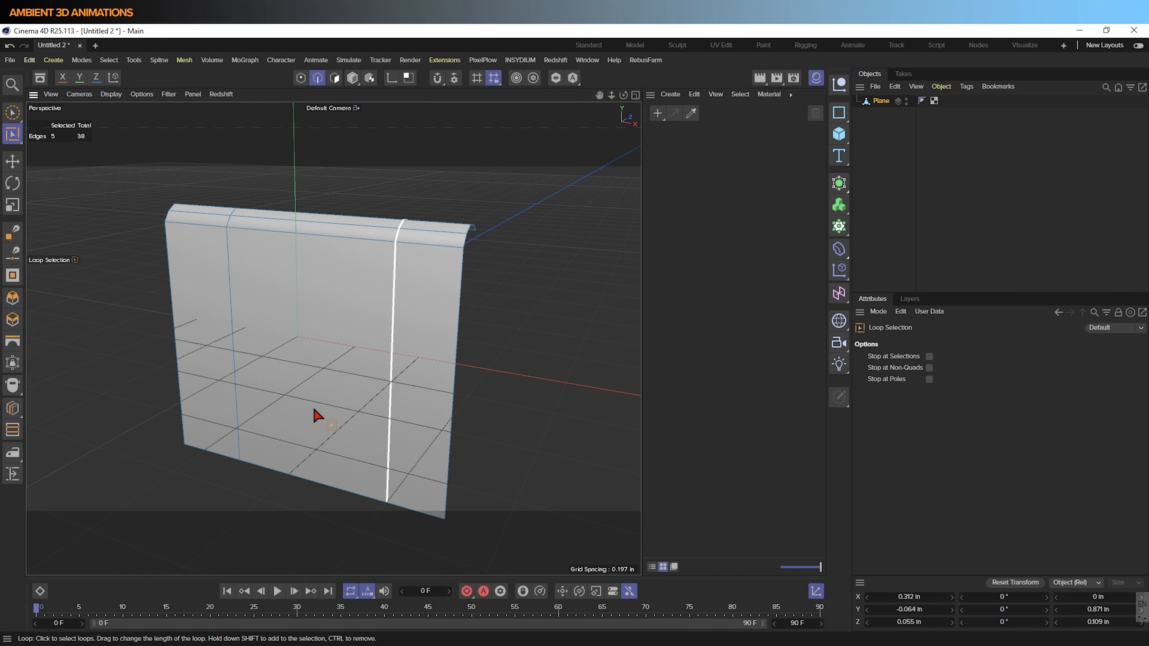
pyautogui.press('t')
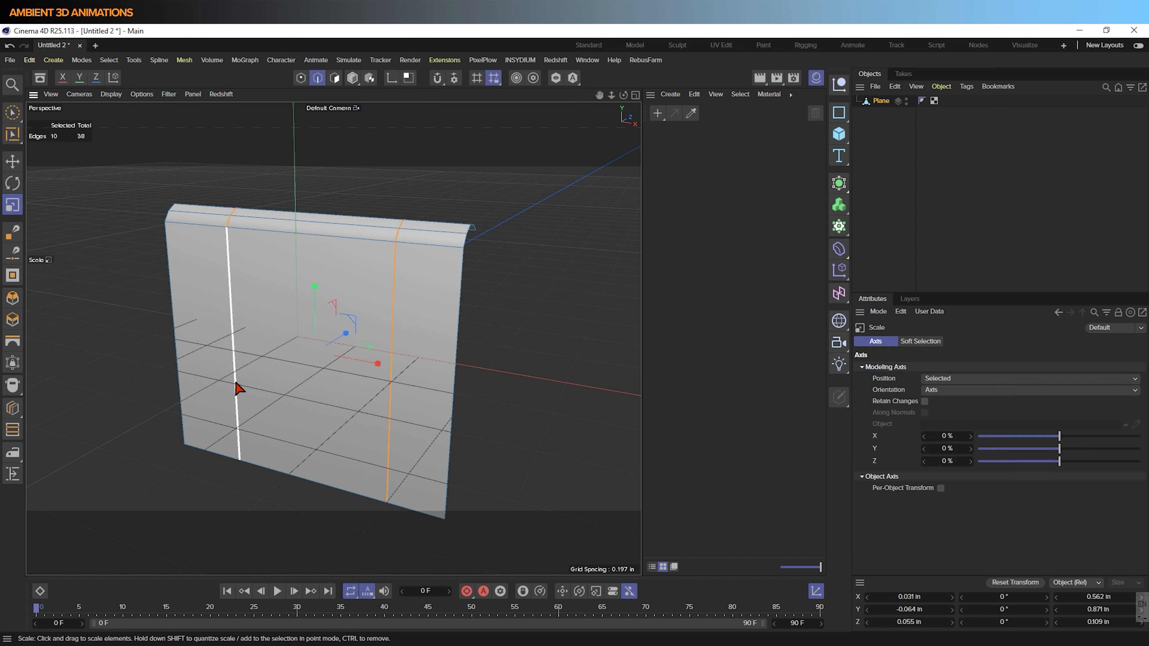
pyautogui.moveTo(351, 379)
pyautogui.mouseDown()
pyautogui.moveTo(378, 369)
pyautogui.moveTo(351, 363)
pyautogui.mouseUp()
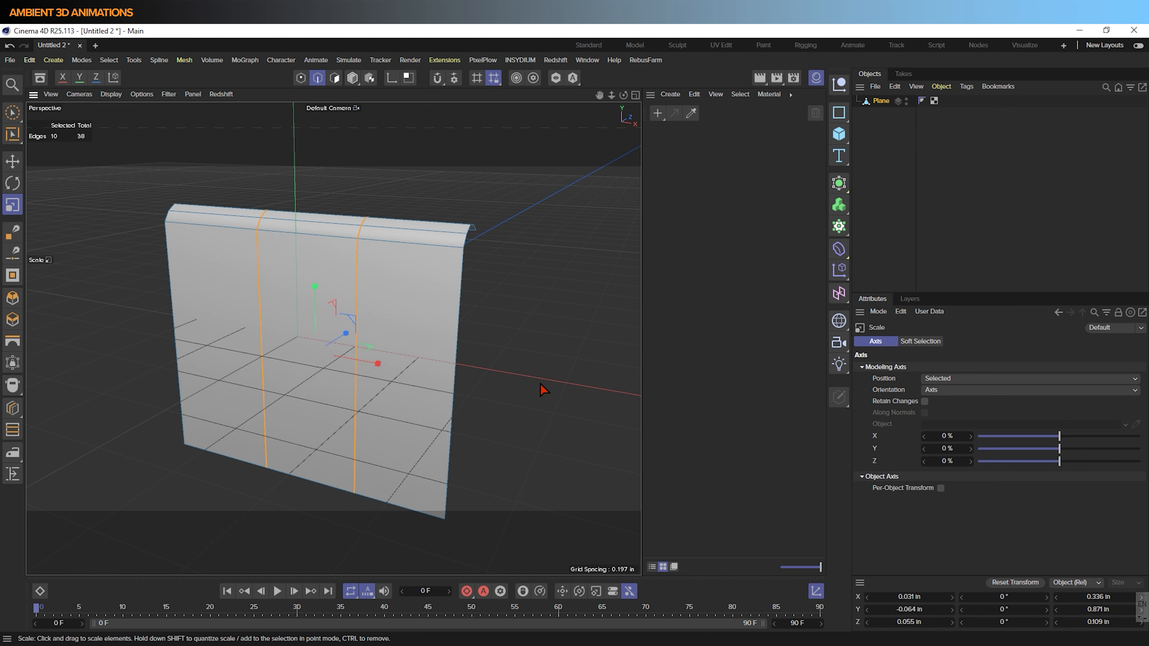
# Move the two vertical edge loops back along Z to about 0.143 in, cupping the plane's middle.
pyautogui.keyDown('alt'); pyautogui.moveTo(506, 389); pyautogui.dragTo(481, 408); pyautogui.keyUp('alt')
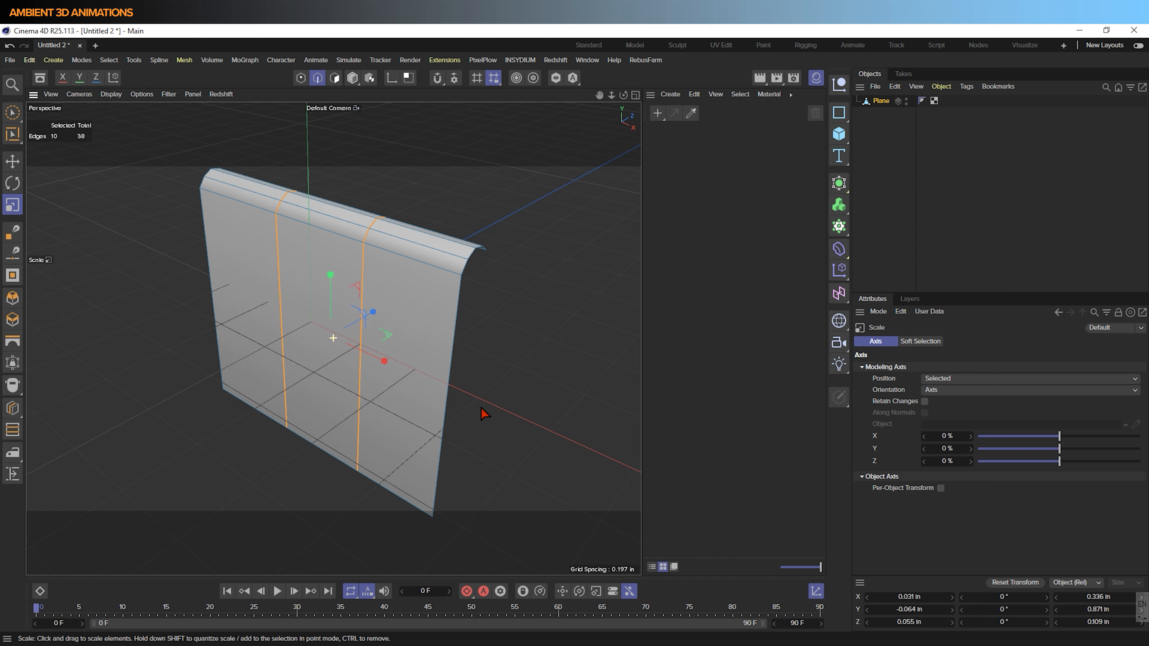
pyautogui.press('e')
pyautogui.moveTo(384, 327)
pyautogui.mouseDown()
pyautogui.moveTo(374, 318)
pyautogui.moveTo(392, 308)
pyautogui.mouseUp()
# Select the plane's two bottom corner points and scale them closer together to about 0.784 in apart.
pyautogui.keyDown('alt'); pyautogui.moveTo(377, 384); pyautogui.dragTo(390, 346); pyautogui.keyUp('alt')
pyautogui.click(12, 112)
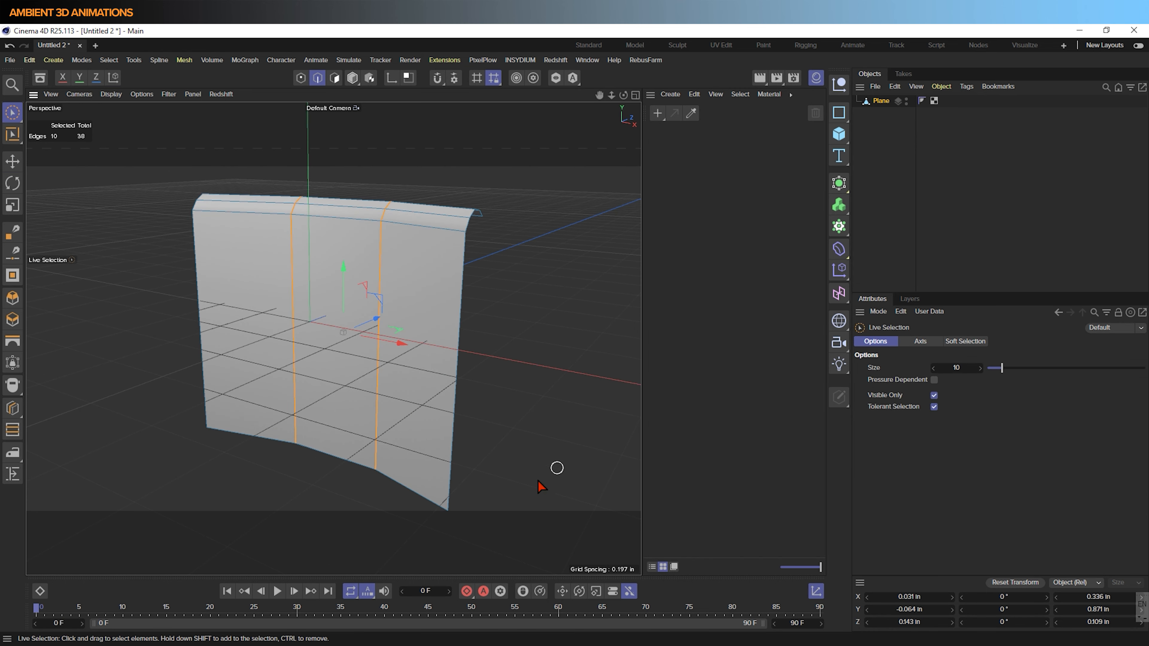
pyautogui.click(300, 79)
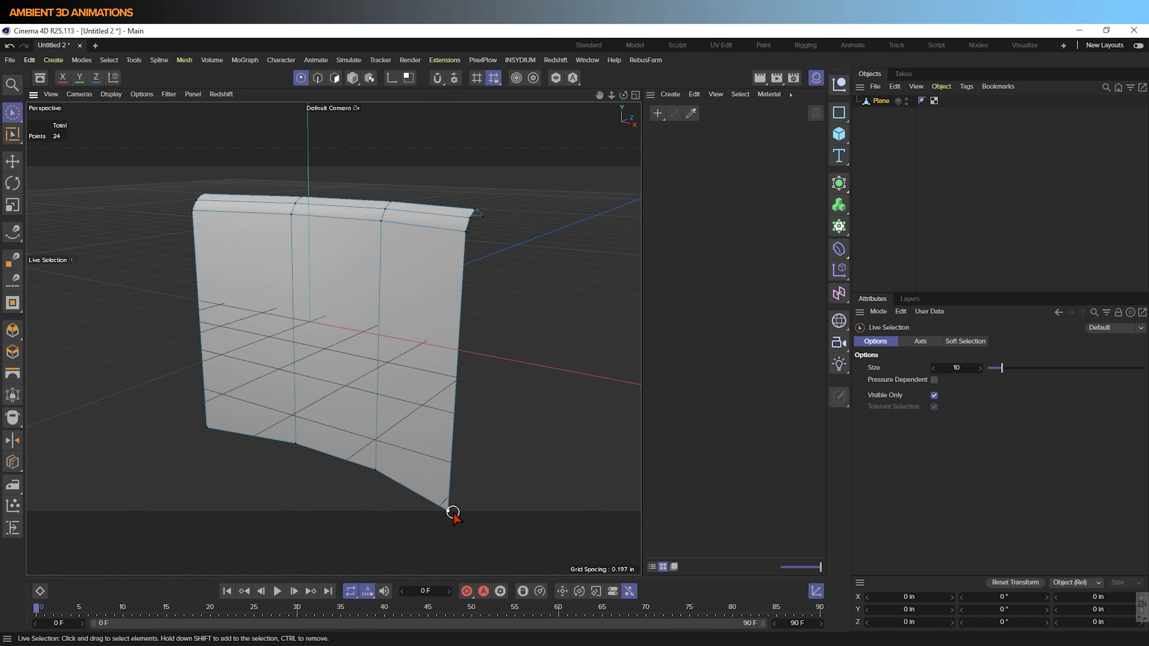
pyautogui.click(204, 432)
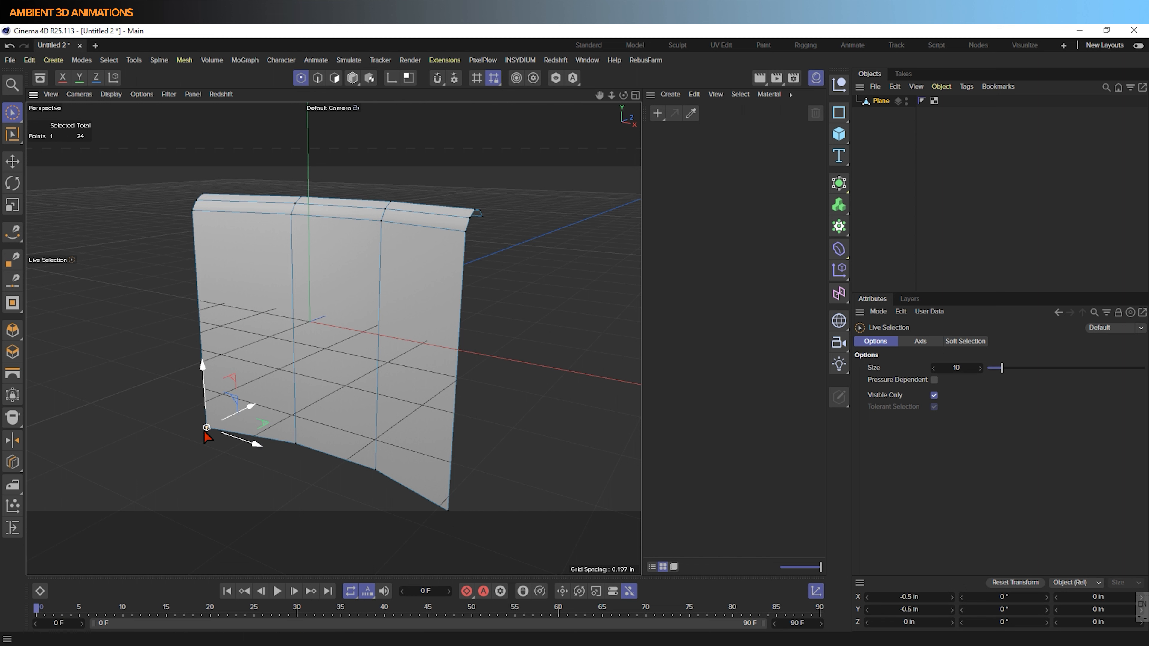
pyautogui.press('t')
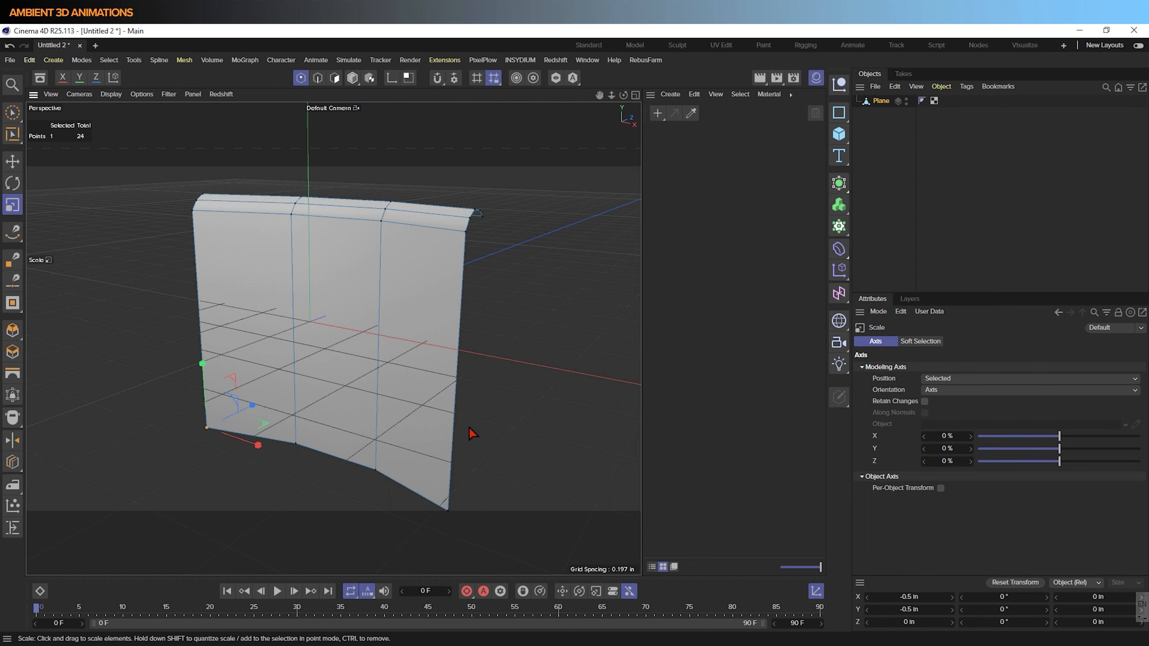
pyautogui.keyDown('shift'); pyautogui.click(448, 511); pyautogui.keyUp('shift')
pyautogui.moveTo(558, 460); pyautogui.dragTo(422, 451)
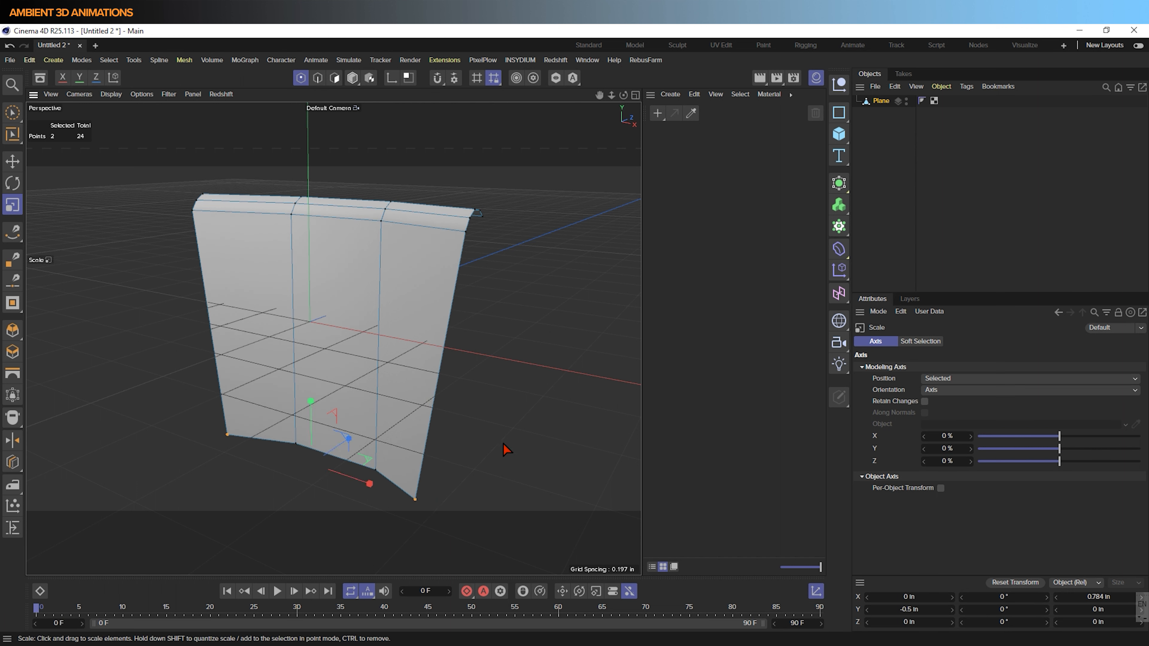
# Move the two bottom corner points upward to round off the petal's base.
pyautogui.click(521, 422)
pyautogui.keyDown('alt'); pyautogui.moveTo(520, 422); pyautogui.dragTo(490, 389); pyautogui.keyUp('alt')
pyautogui.click(414, 449)
pyautogui.keyDown('shift'); pyautogui.click(304, 403); pyautogui.keyUp('shift')
pyautogui.press('w')
pyautogui.press('e')
pyautogui.moveTo(357, 372); pyautogui.dragTo(451, 375)
# Rectangle-select the top corner points on both sides of the petal and lower them to about Y 0.259 in.
pyautogui.moveTo(12, 113); pyautogui.dragTo(54, 148)
pyautogui.moveTo(489, 236); pyautogui.dragTo(459, 291)
pyautogui.keyDown('shift'); pyautogui.moveTo(261, 244); pyautogui.dragTo(292, 274); pyautogui.keyUp('shift')
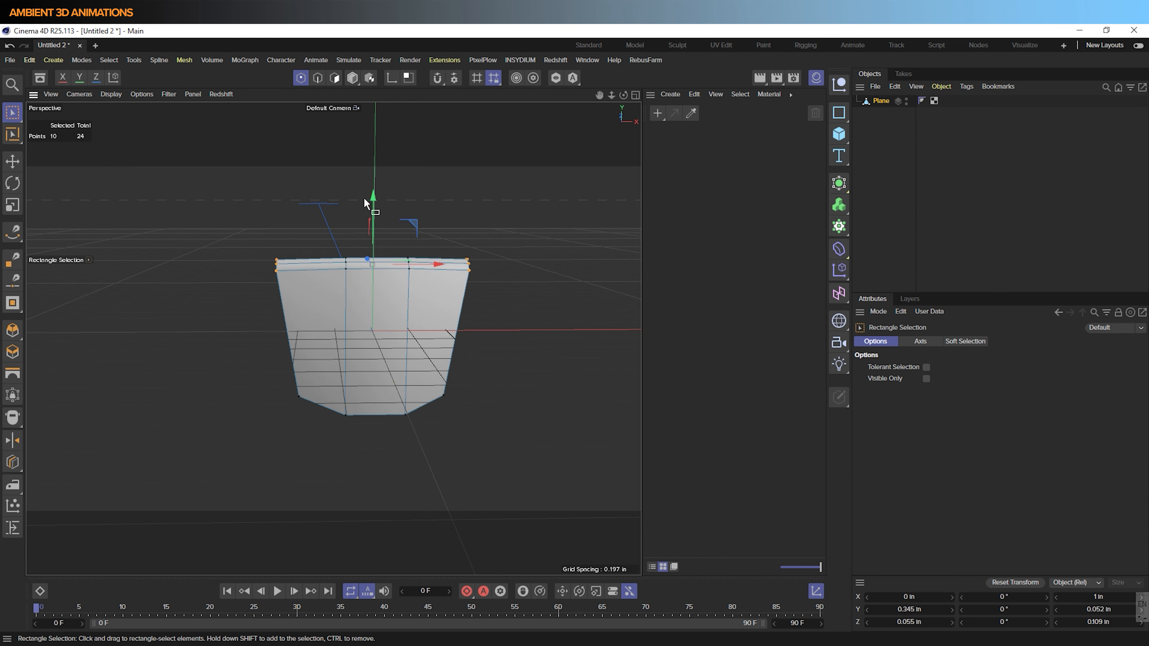
pyautogui.moveTo(377, 200); pyautogui.dragTo(378, 216)
# Smooth the selected top corner points with the Iron tool at about 17.8% strength.
pyautogui.press('m')
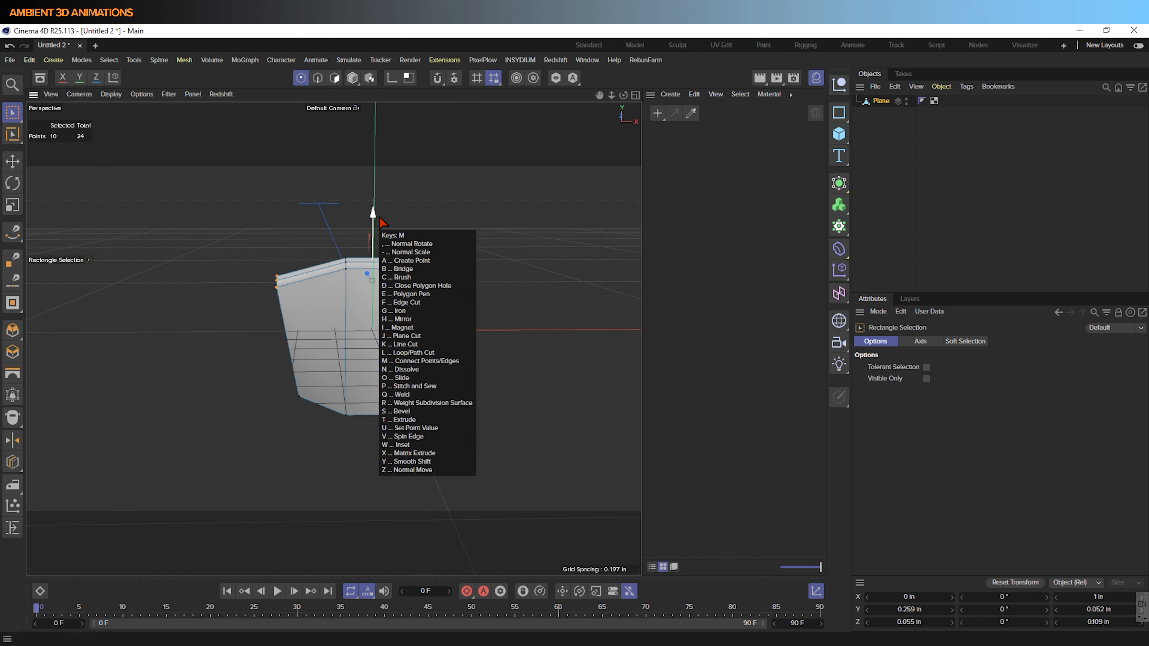
pyautogui.press('g')
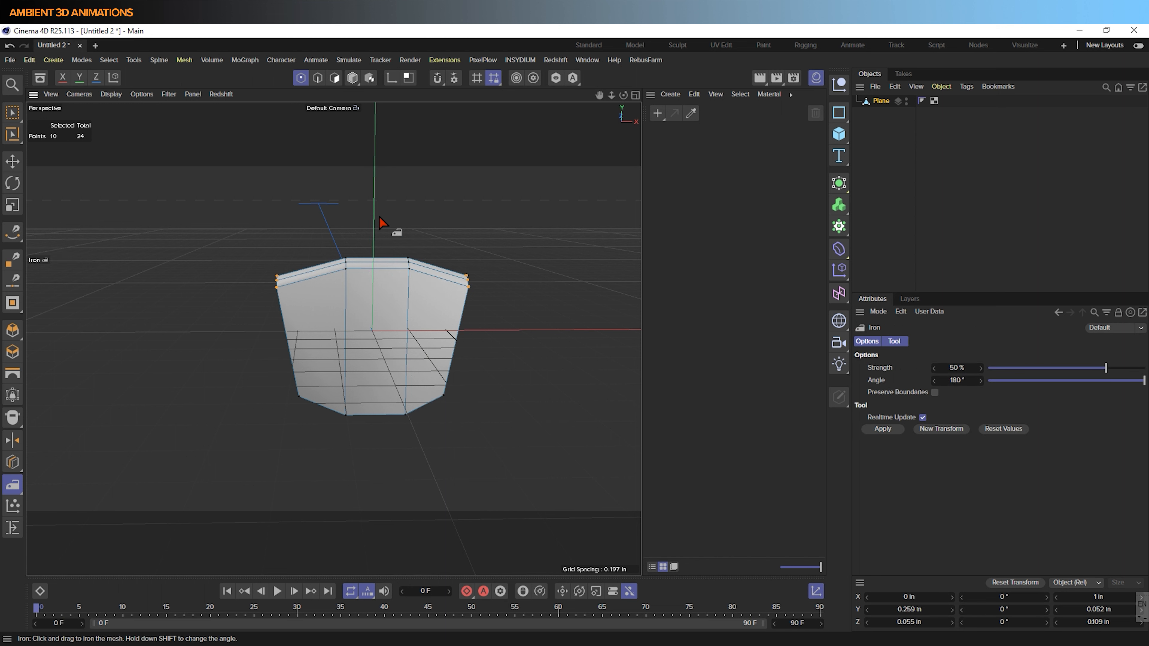
pyautogui.moveTo(488, 282); pyautogui.dragTo(275, 318)
# Select the outermost point at each end of the curled lip and scale the pair to about 0.715 in apart.
pyautogui.keyDown('alt'); pyautogui.moveTo(333, 338); pyautogui.dragTo(71, 147); pyautogui.keyUp('alt')
pyautogui.click(13, 112)
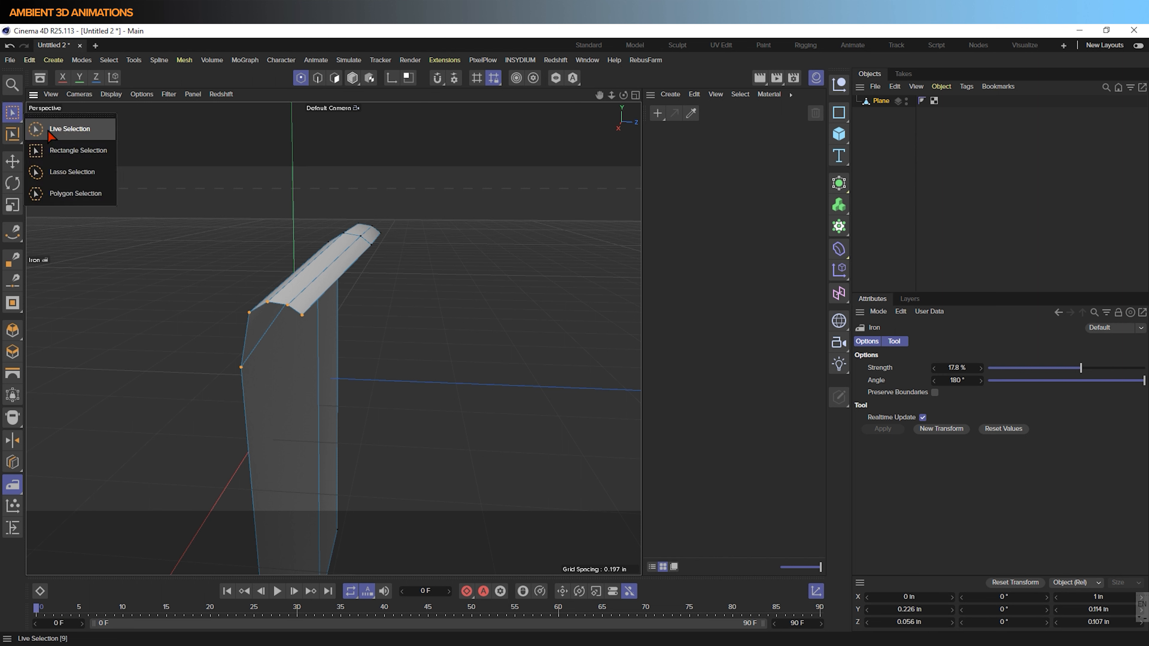
pyautogui.click(47, 131)
pyautogui.click(378, 340)
pyautogui.click(304, 316)
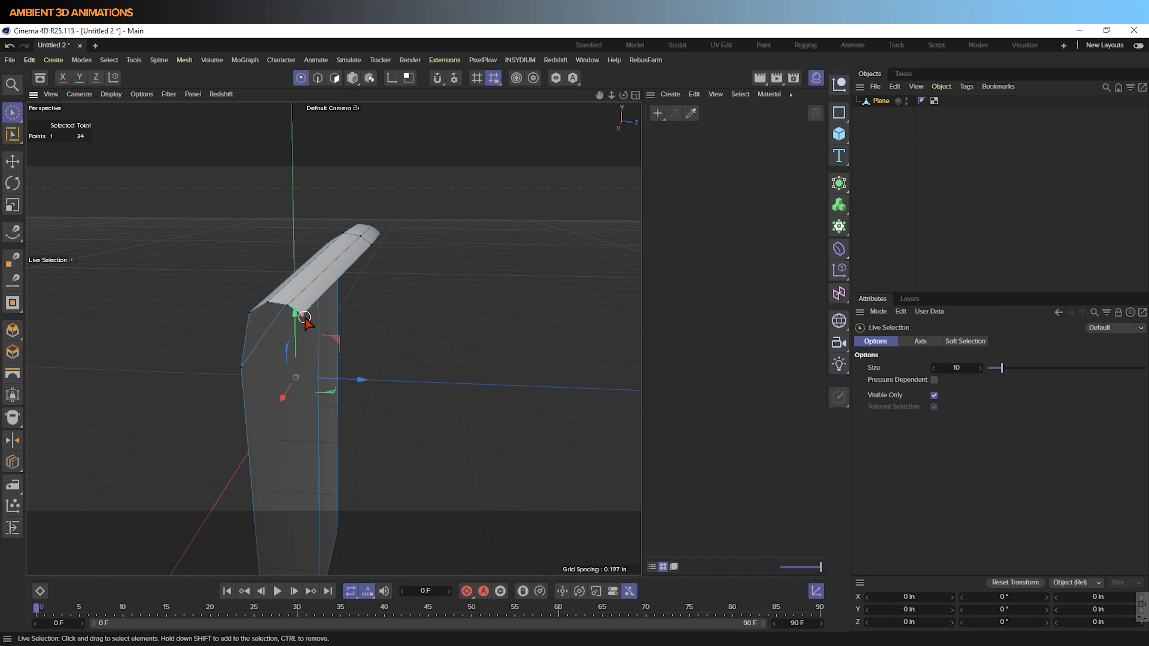
pyautogui.keyDown('alt'); pyautogui.moveTo(403, 326); pyautogui.dragTo(351, 392); pyautogui.keyUp('alt')
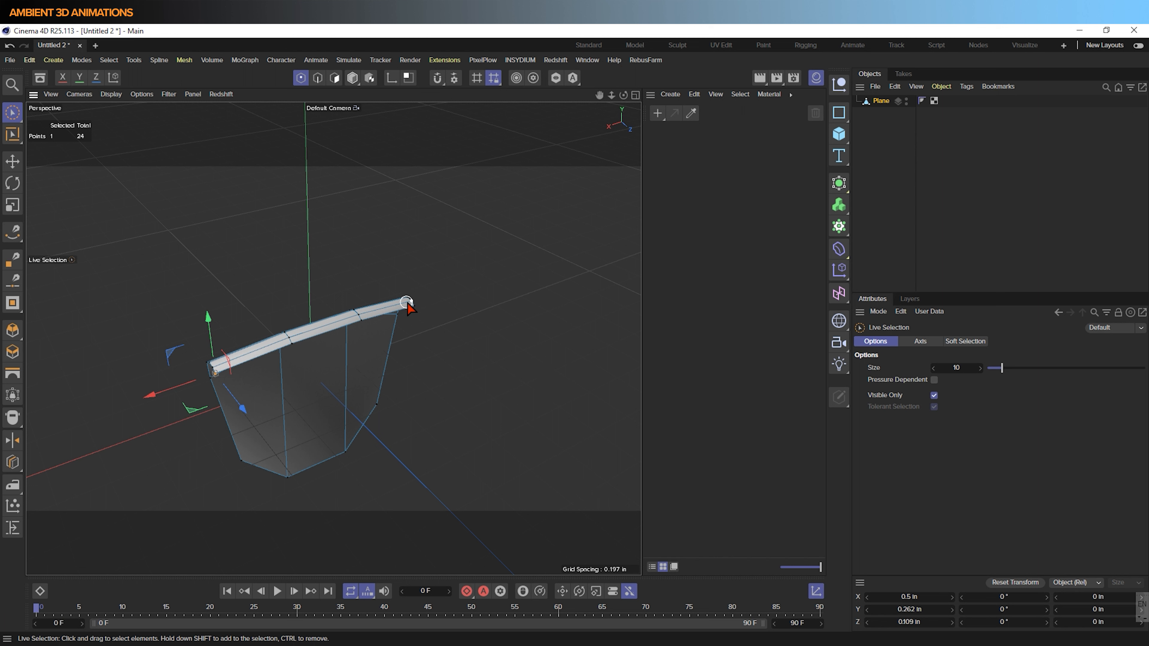
pyautogui.keyDown('shift'); pyautogui.click(417, 307); pyautogui.keyUp('shift')
pyautogui.press('t')
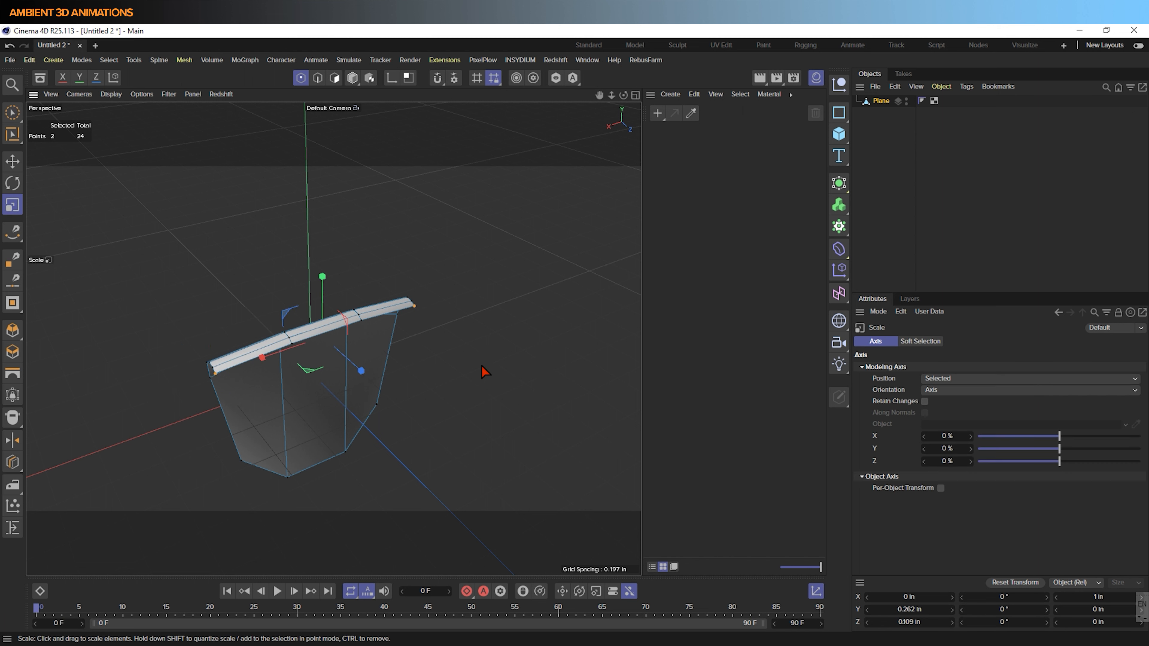
pyautogui.moveTo(293, 373); pyautogui.dragTo(260, 333)
# Raise the two lip end points to about Y 0.311 in and scale them to about 0.663 in apart.
pyautogui.press('e')
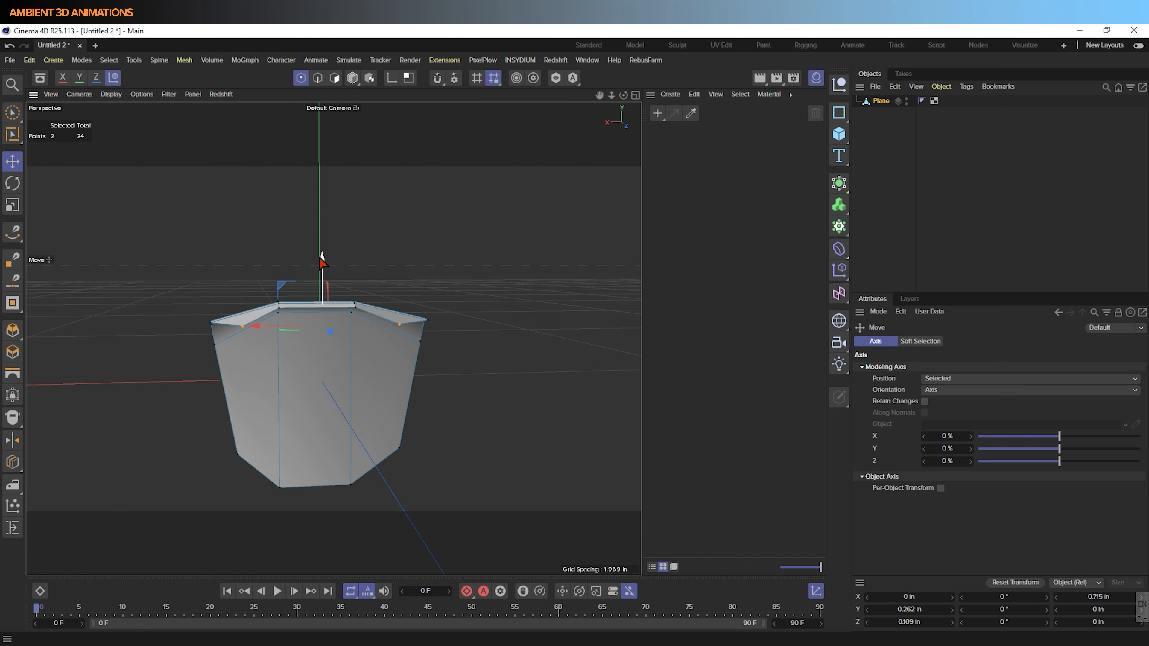
pyautogui.moveTo(322, 257); pyautogui.dragTo(324, 254)
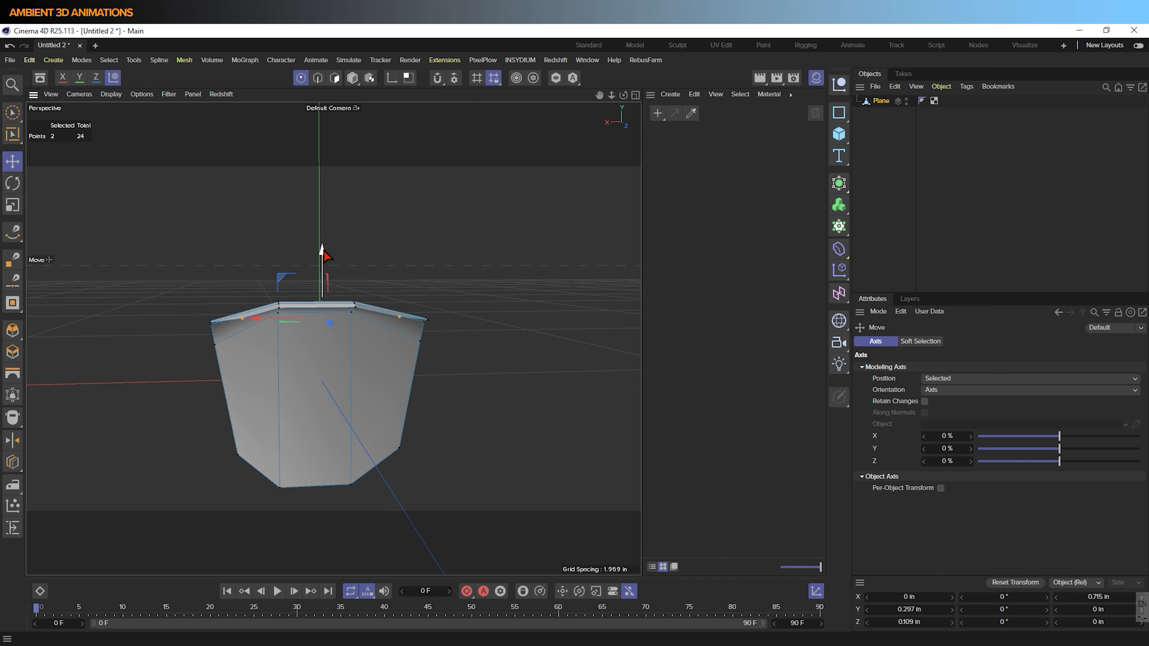
pyautogui.press('t')
pyautogui.moveTo(526, 307); pyautogui.dragTo(488, 304)
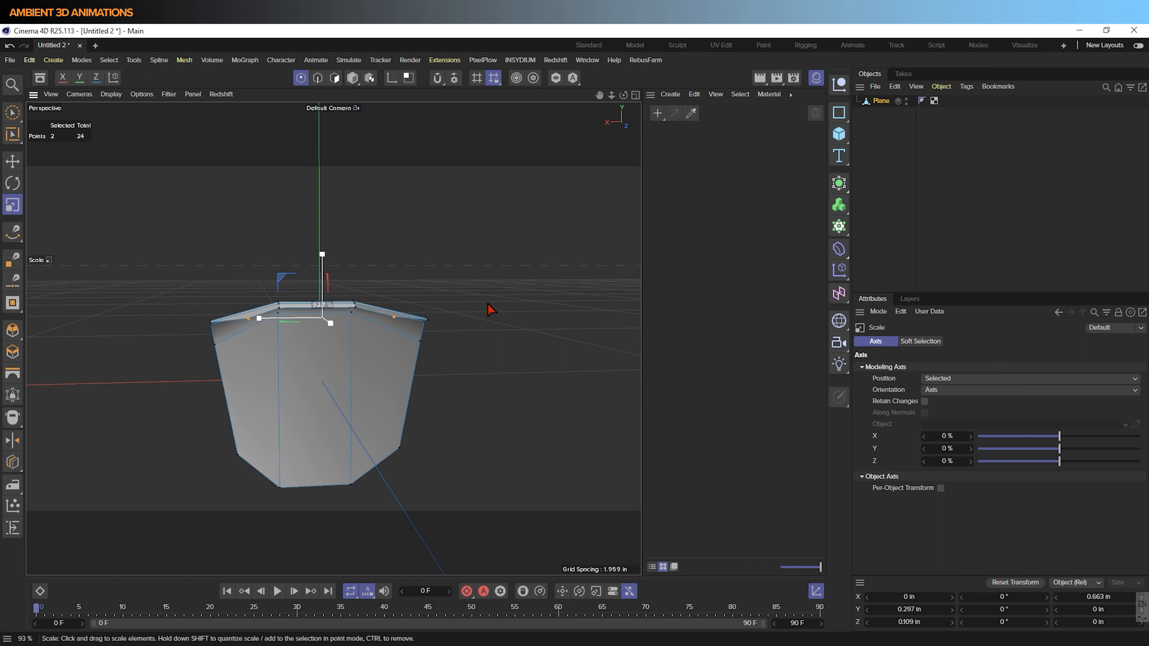
pyautogui.press('e')
pyautogui.moveTo(323, 252); pyautogui.dragTo(324, 249)
# Move the two lip end points along Z to about 0.157 in and bring them to about 0.597 in apart.
pyautogui.keyDown('alt'); pyautogui.moveTo(334, 351); pyautogui.dragTo(505, 402); pyautogui.keyUp('alt')
pyautogui.moveTo(397, 329); pyautogui.dragTo(431, 349)
pyautogui.press('t')
pyautogui.press('e')
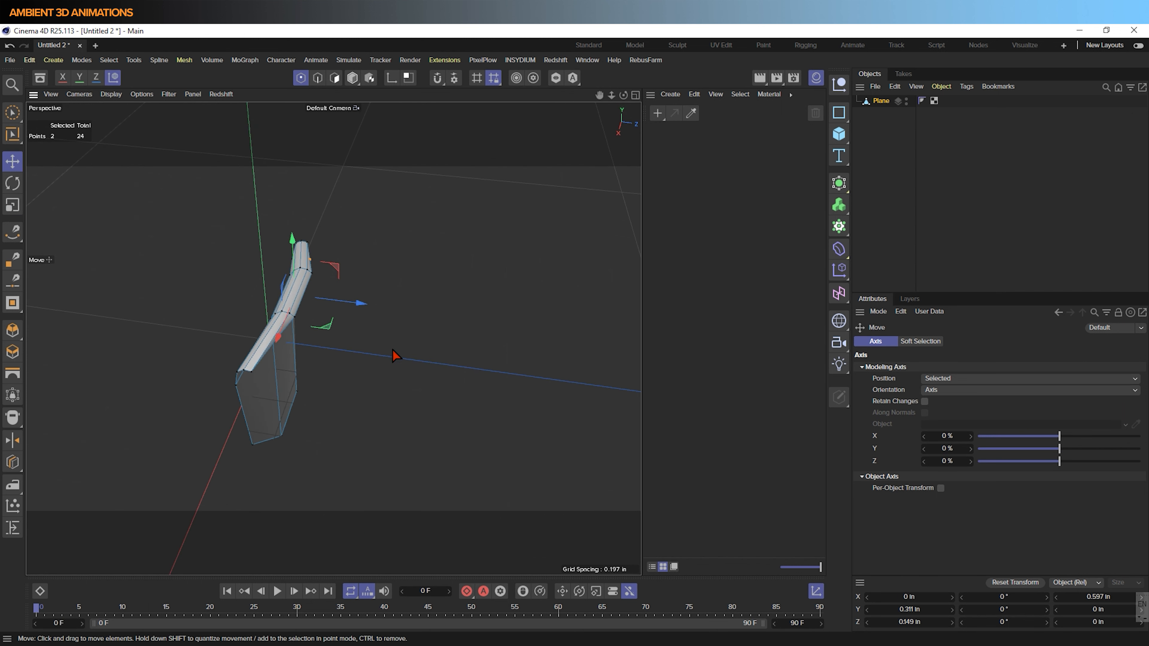
pyautogui.moveTo(360, 305); pyautogui.dragTo(488, 260)
pyautogui.keyDown('alt'); pyautogui.moveTo(492, 302); pyautogui.dragTo(412, 356); pyautogui.keyUp('alt')
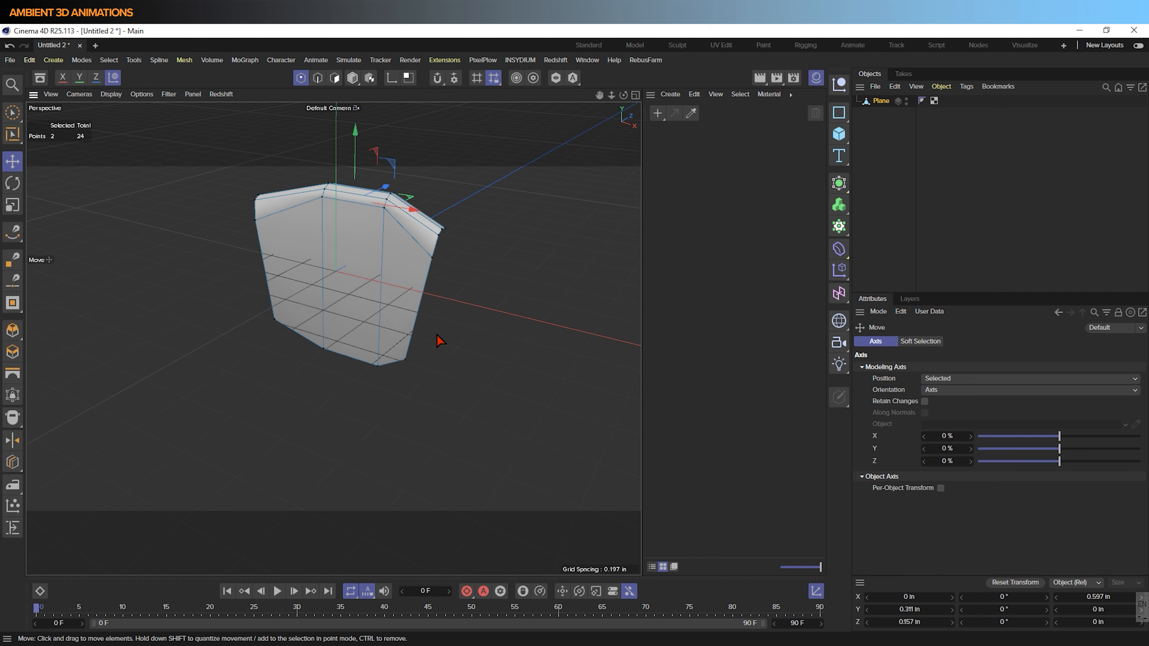
pyautogui.keyDown('alt'); pyautogui.moveTo(437, 335); pyautogui.dragTo(384, 332); pyautogui.keyUp('alt')
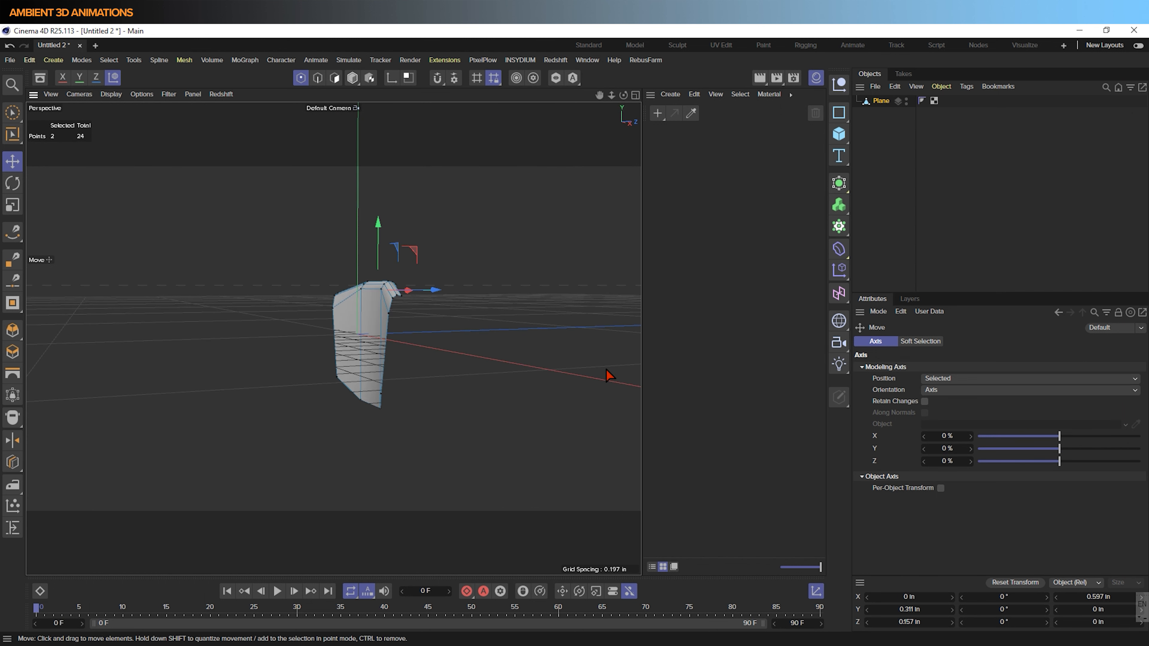
# Add a Circle spline to the scene and rename the Plane object "Rose Petal".
pyautogui.click(840, 112)
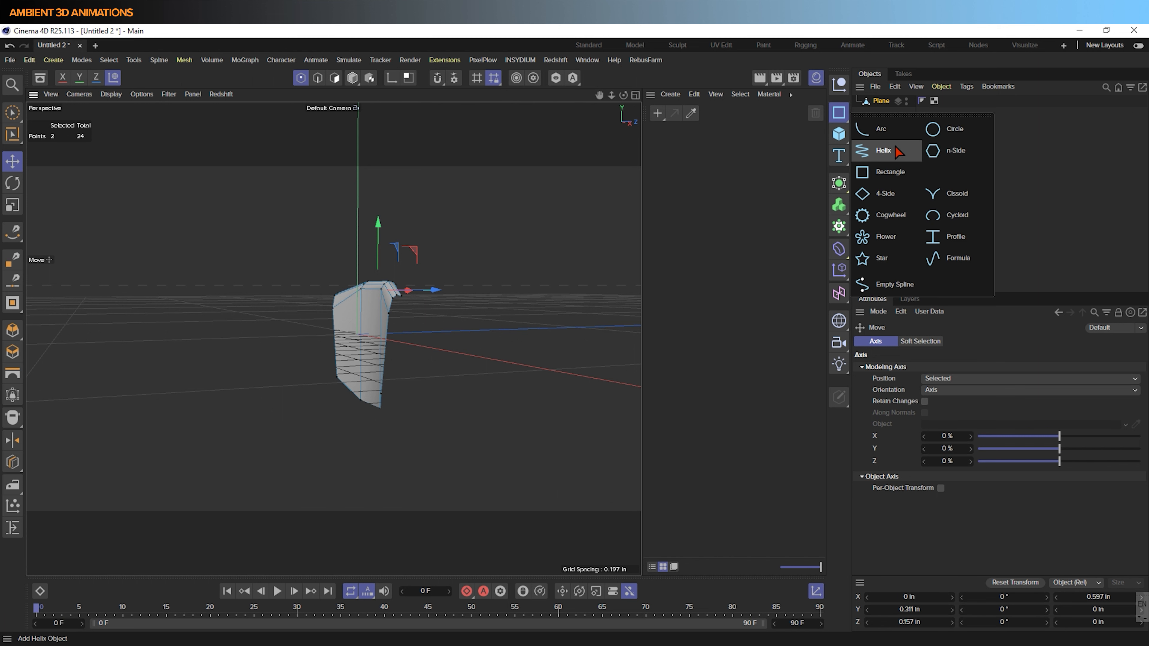
pyautogui.click(954, 136)
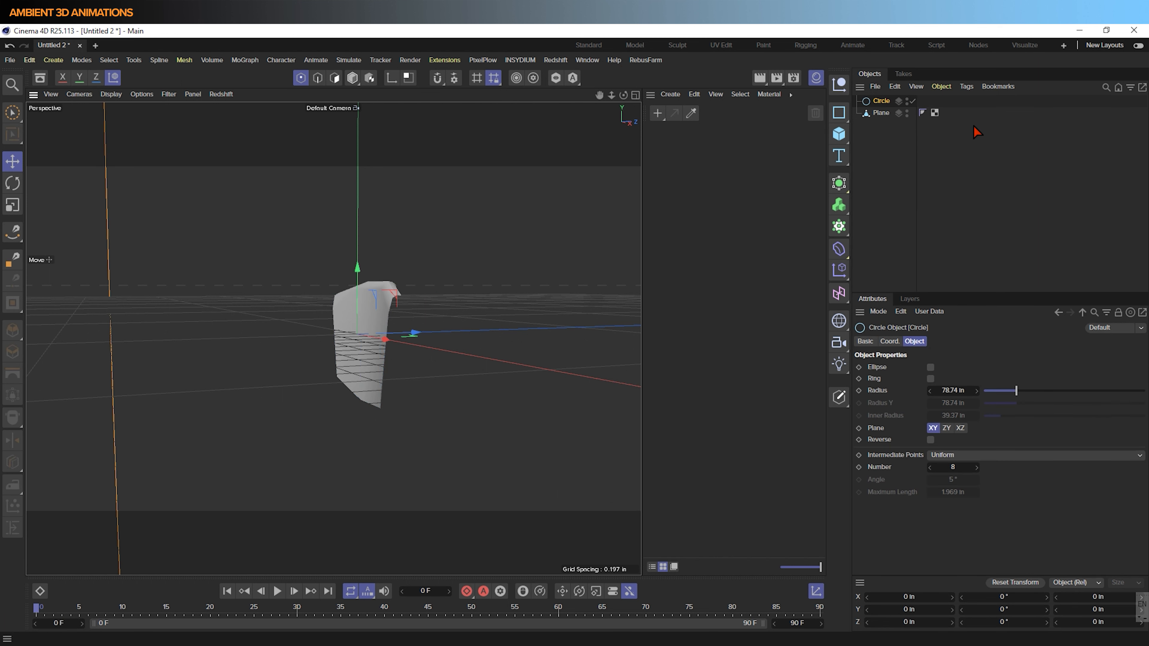
pyautogui.click(880, 112)
pyautogui.doubleClick(882, 113)
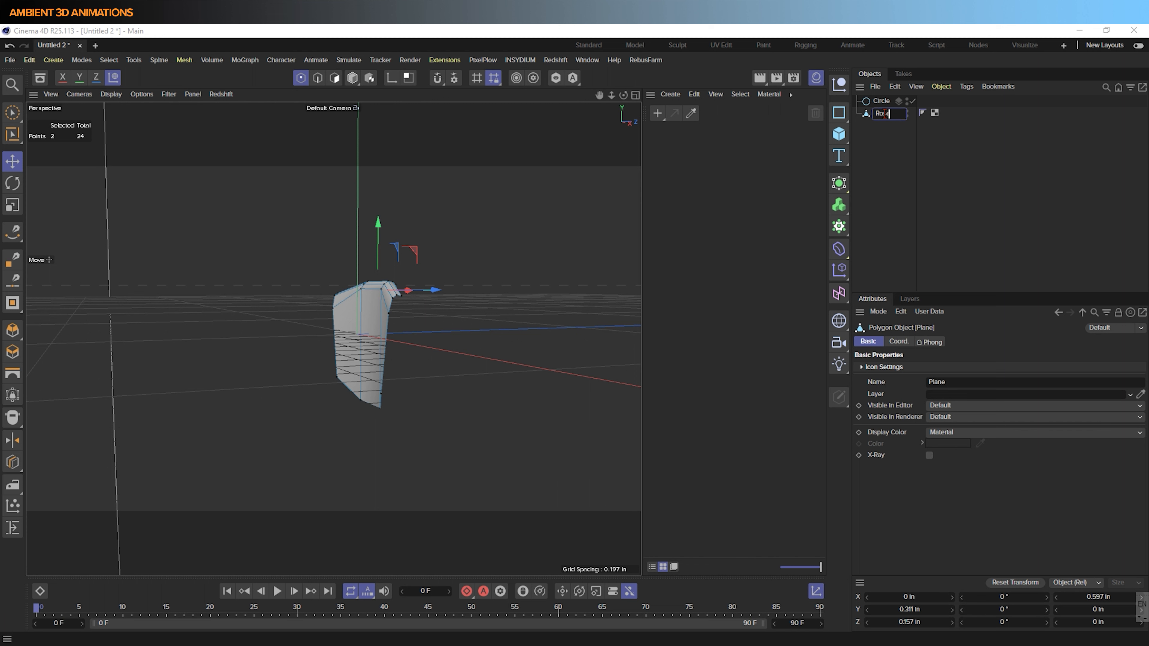
pyautogui.write('Rose Petal')
pyautogui.press('Return')
# Lay the circle flat in the XZ plane and set its radius to 1 in.
pyautogui.click(880, 101)
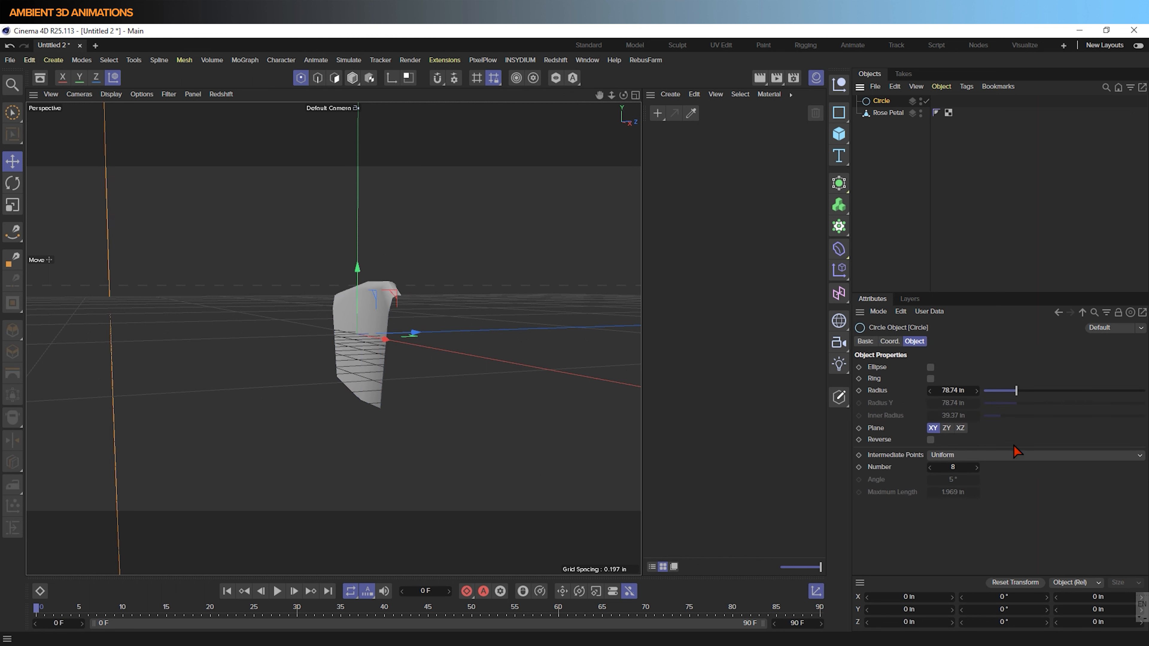
pyautogui.click(960, 429)
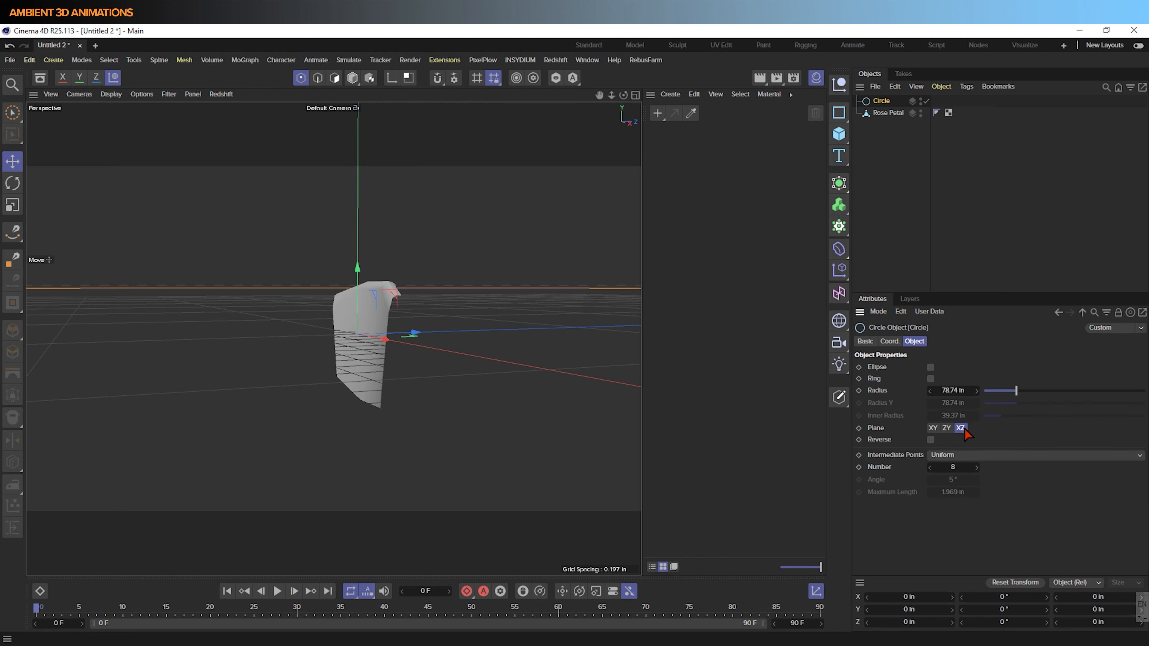
pyautogui.doubleClick(961, 389)
pyautogui.write('1')
pyautogui.press('Return')
pyautogui.keyDown('alt'); pyautogui.moveTo(586, 442); pyautogui.dragTo(523, 475); pyautogui.keyUp('alt')
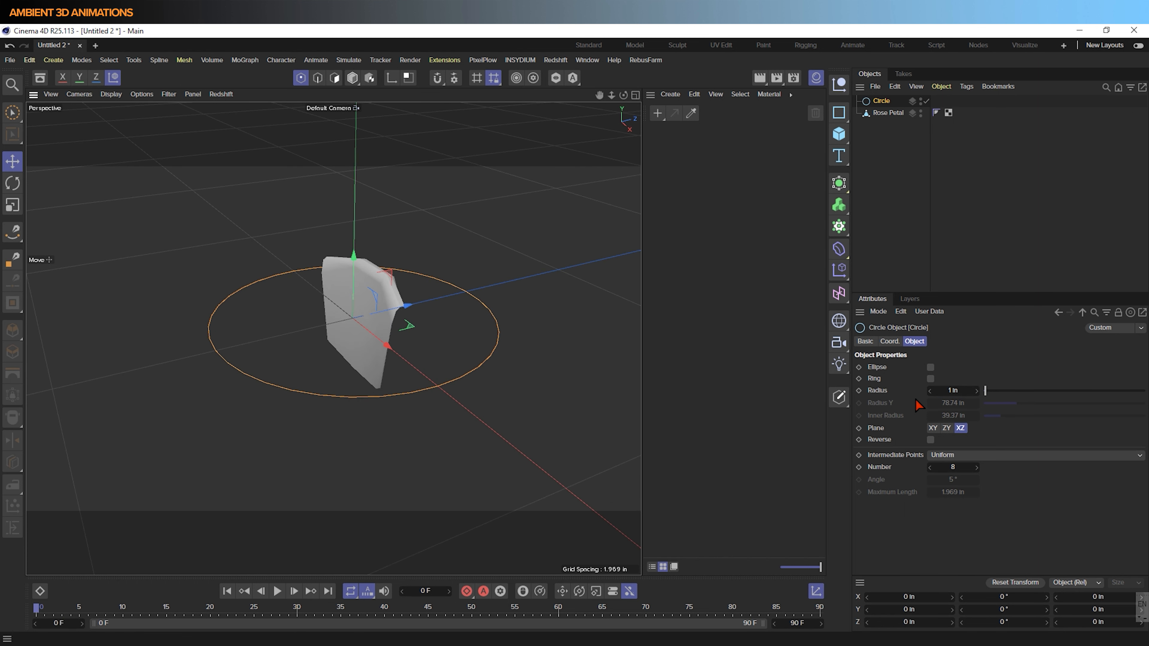
# Rename the circle spline "Petal Clone Path".
pyautogui.doubleClick(886, 101)
pyautogui.press('BackSpace')
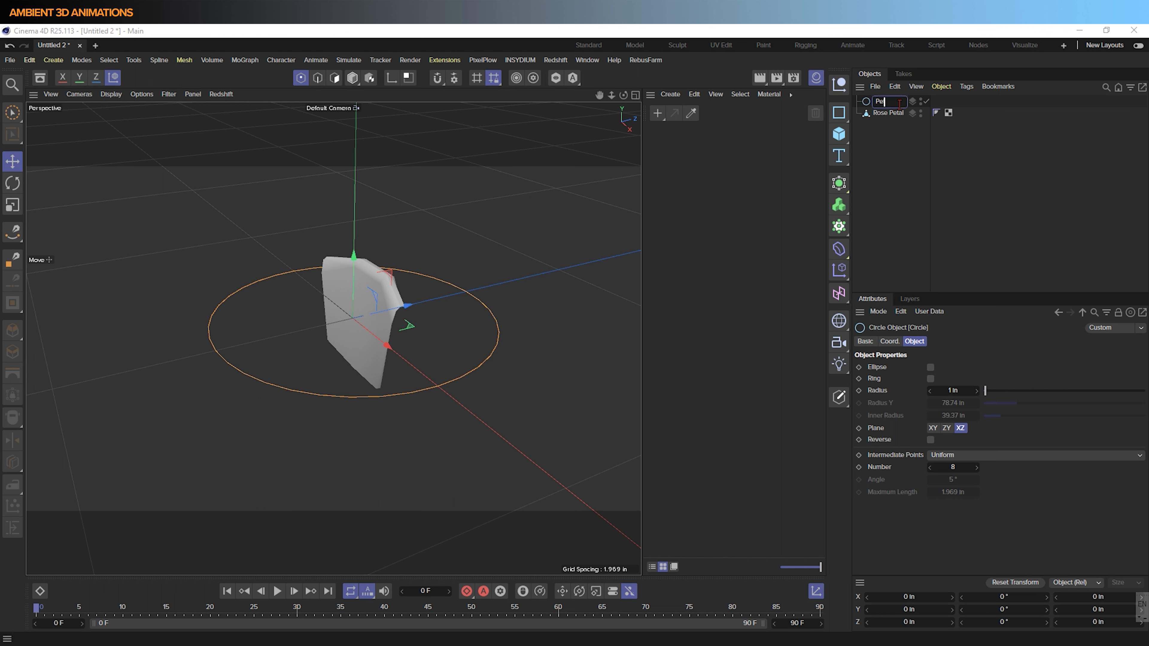
pyautogui.write('Petal Clone Path')
pyautogui.press('Return')
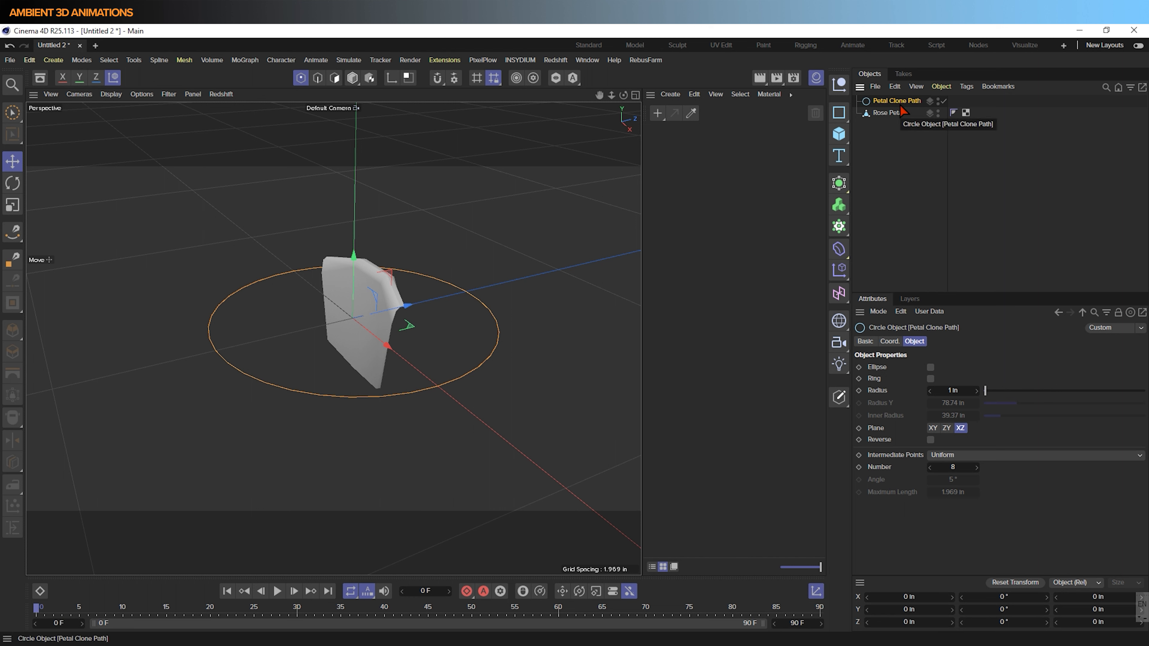
# Add a Cloner named "Petal Cloner" and make the Rose Petal its child.
pyautogui.click(838, 226)
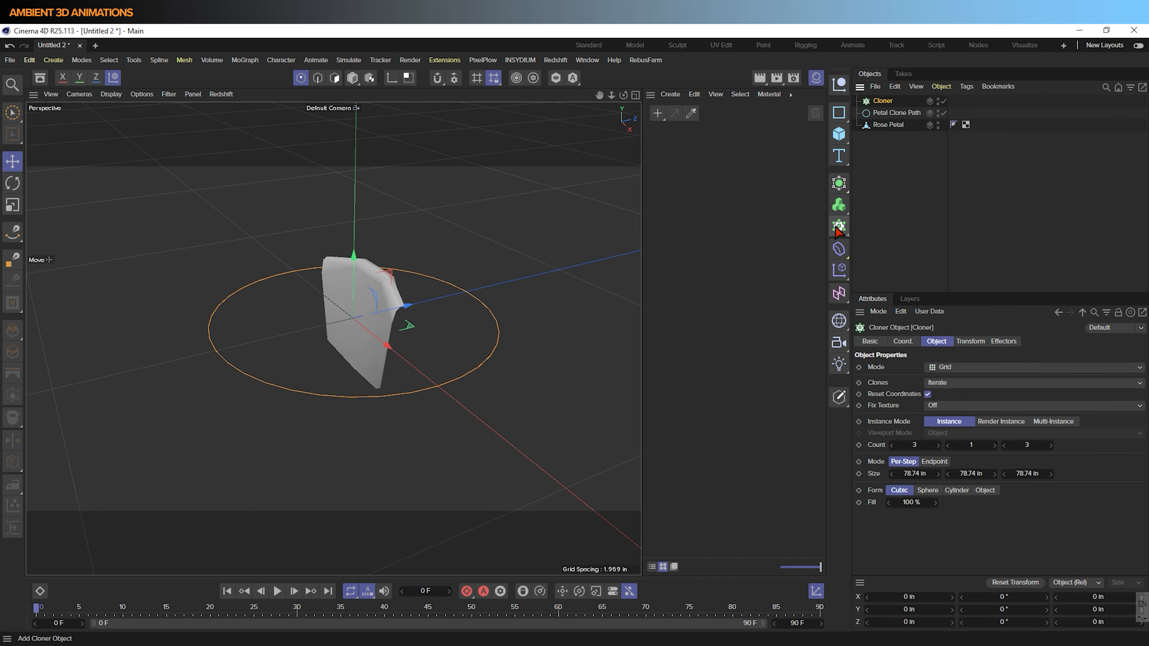
pyautogui.doubleClick(885, 100)
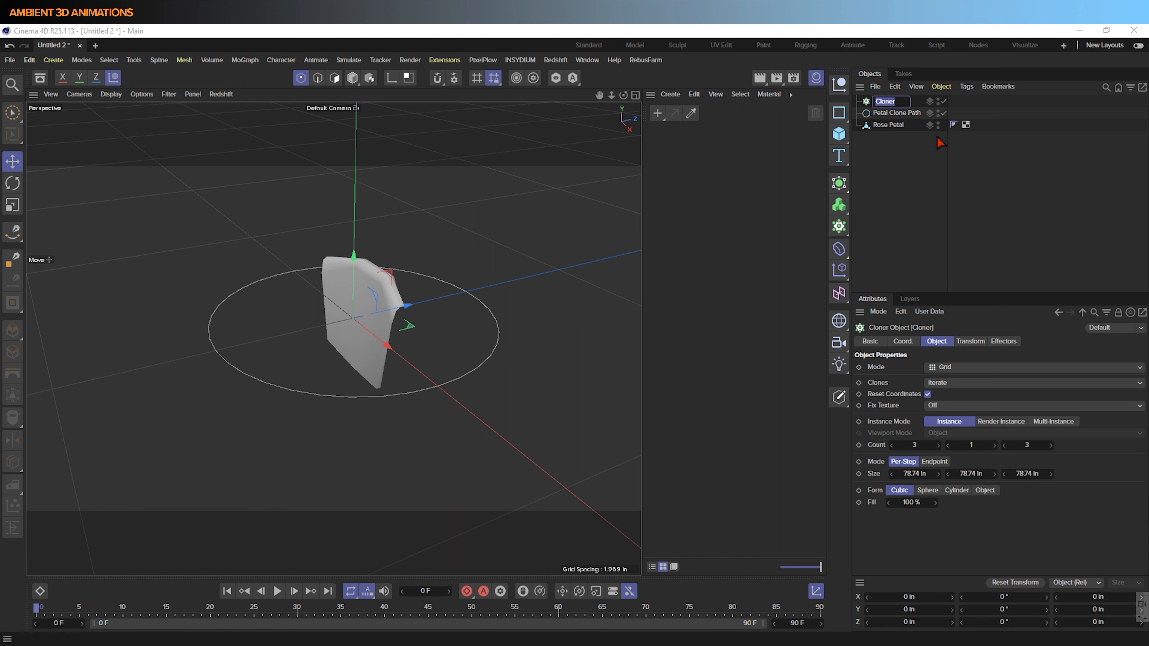
pyautogui.write('Petal Cloner')
pyautogui.press('Return')
pyautogui.moveTo(898, 125); pyautogui.dragTo(901, 97)
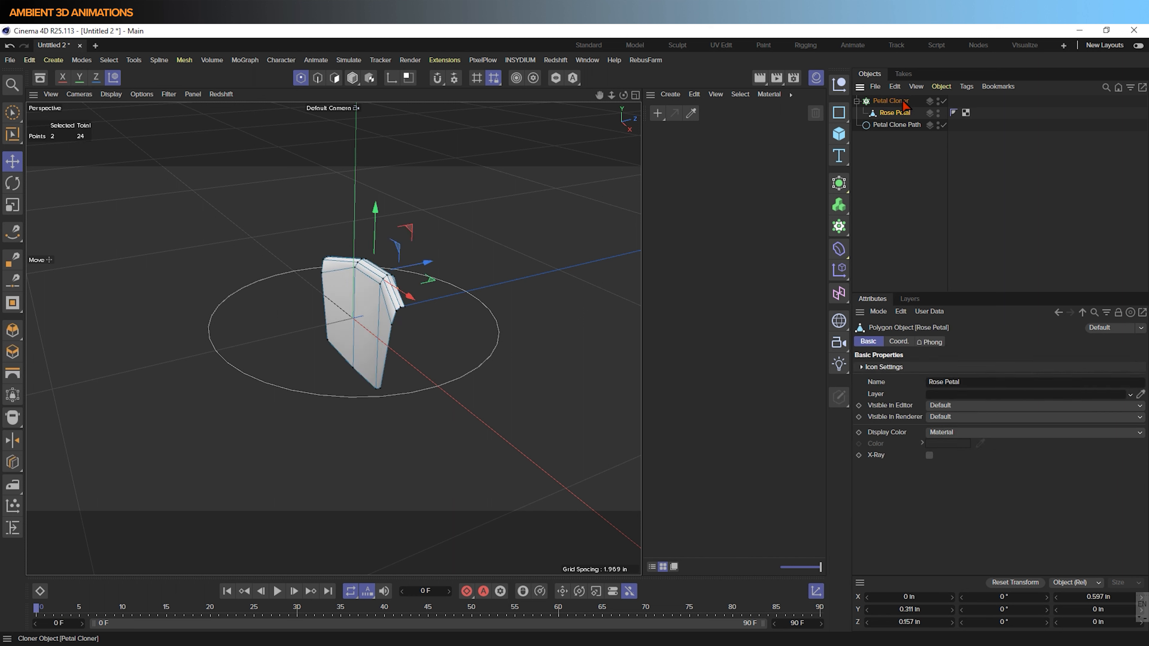
# Set the Petal Cloner's mode to Object and assign Petal Clone Path as the object to clone onto.
pyautogui.click(902, 102)
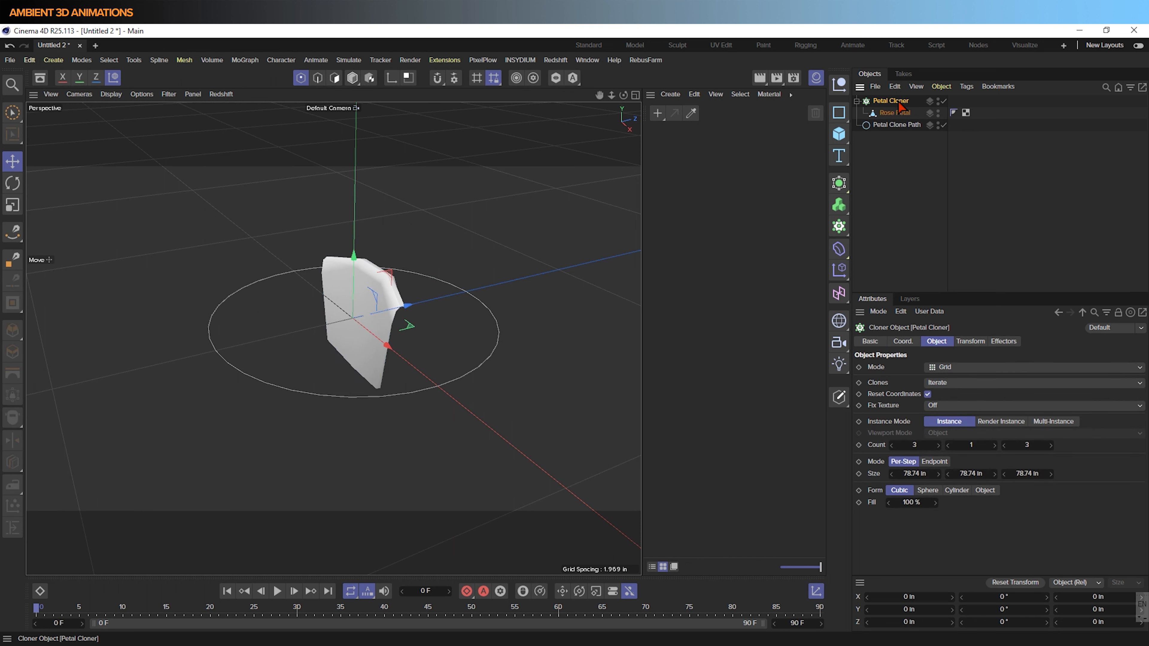
pyautogui.click(983, 369)
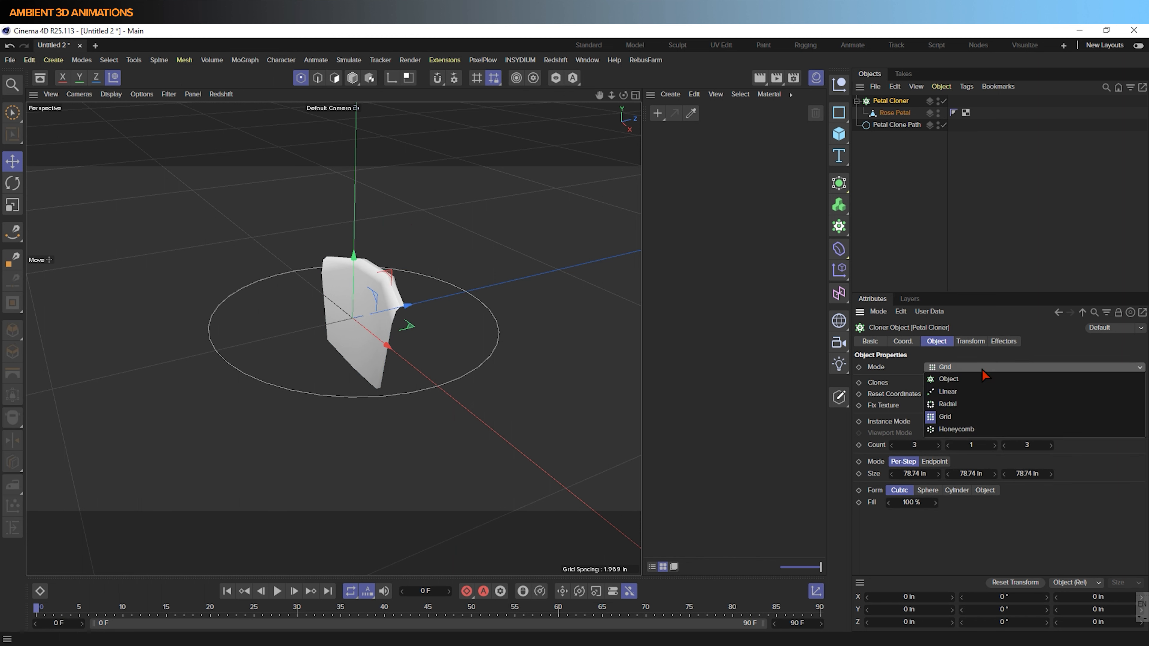
pyautogui.click(977, 379)
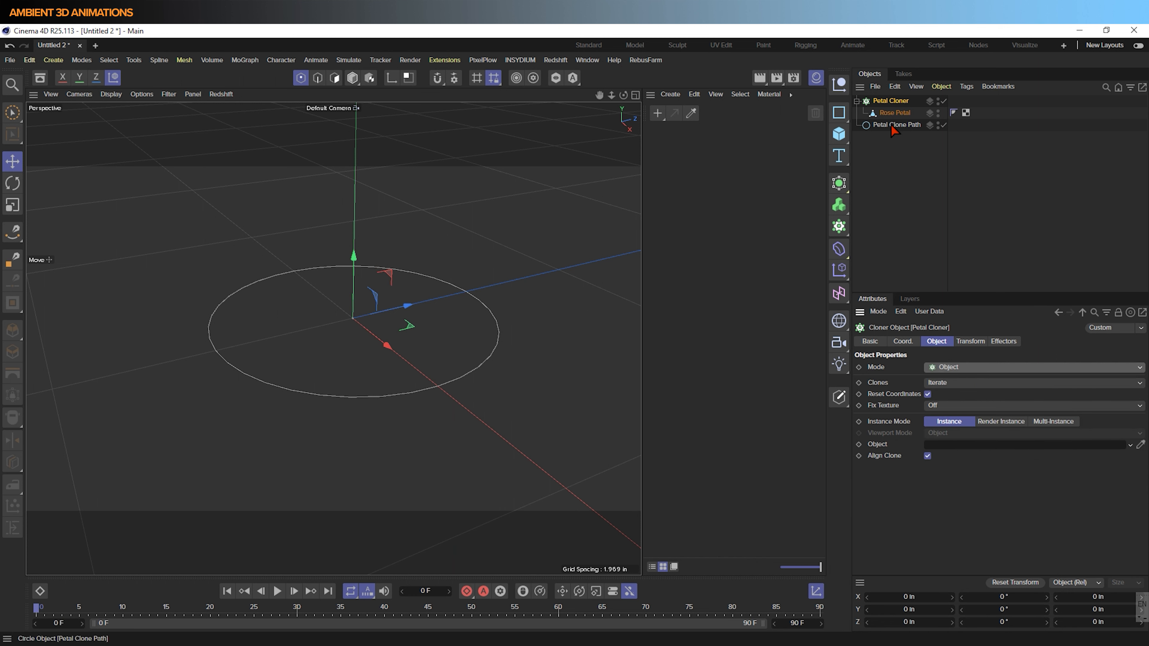
pyautogui.moveTo(894, 127); pyautogui.dragTo(966, 446)
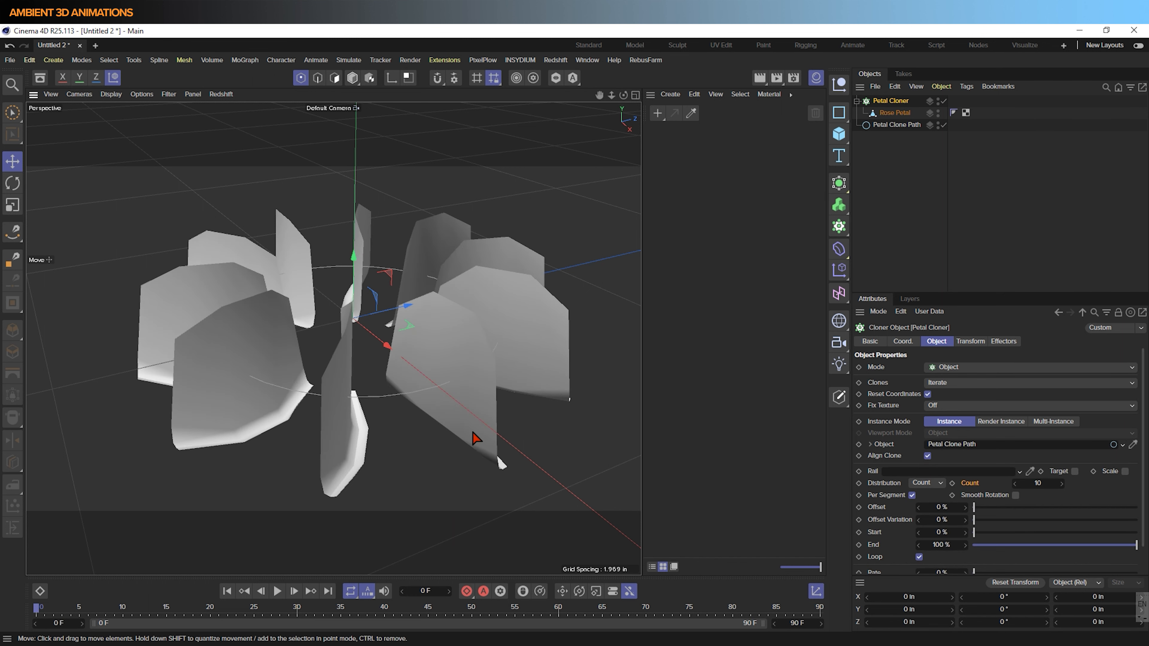
# Rotate the Petal Cloner's clones by setting its transform rotation to 190° for B and -74° for H.
pyautogui.moveTo(488, 442)
pyautogui.keyDown('alt'); pyautogui.mouseDown()
pyautogui.moveTo(488, 426)
pyautogui.moveTo(491, 489)
pyautogui.moveTo(479, 463)
pyautogui.mouseUp(); pyautogui.keyUp('alt')
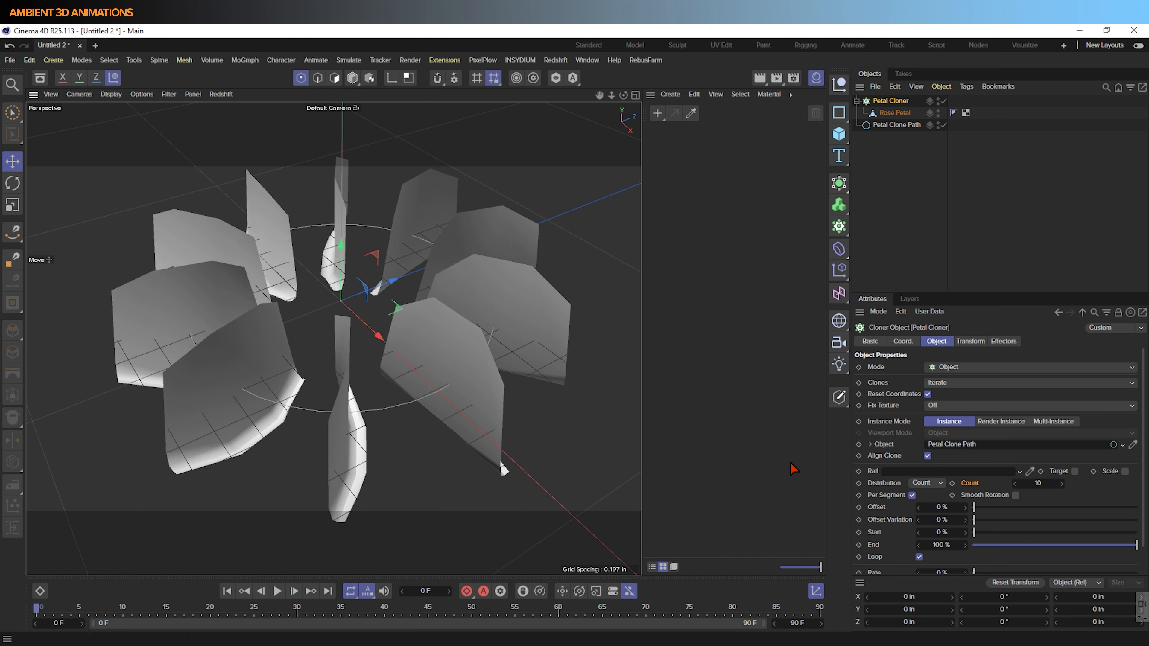
pyautogui.click(974, 339)
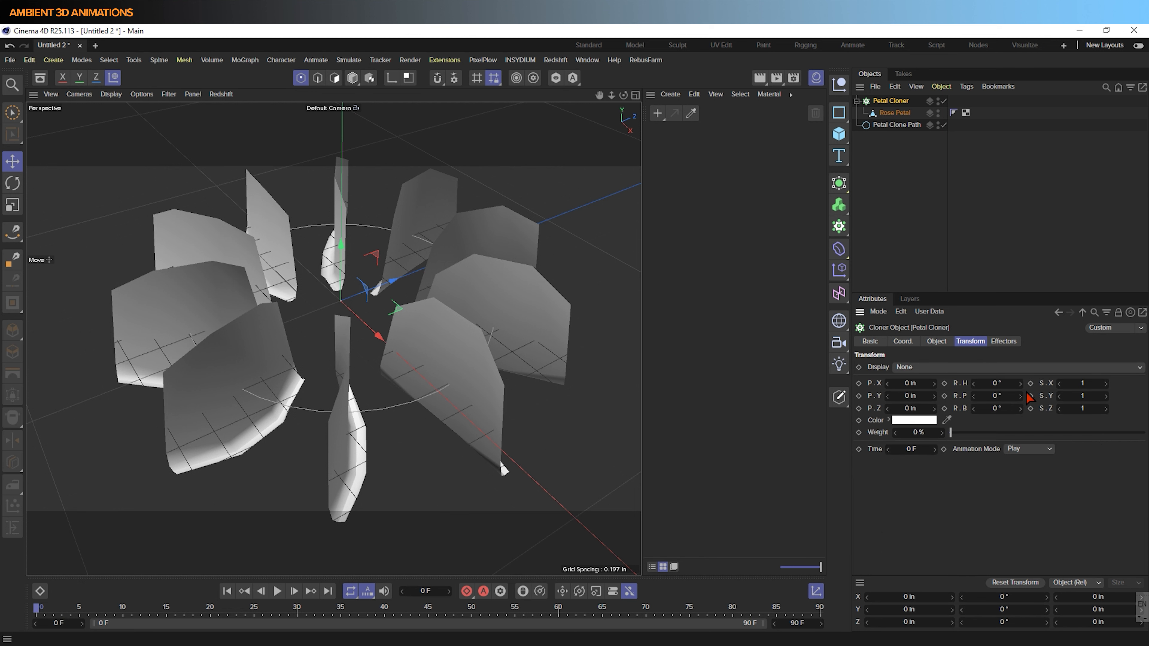
pyautogui.moveTo(1020, 396)
pyautogui.mouseDown()
pyautogui.moveTo(1054, 396)
pyautogui.moveTo(987, 396)
pyautogui.moveTo(1073, 409)
pyautogui.mouseUp()
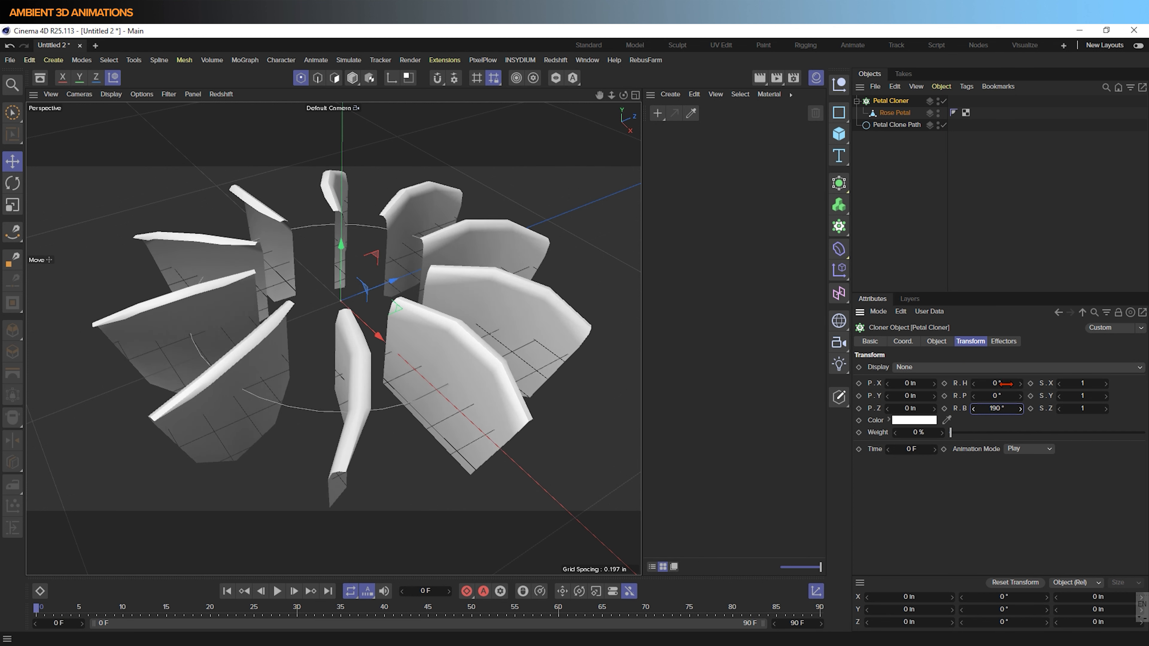
pyautogui.moveTo(1004, 384); pyautogui.dragTo(975, 384)
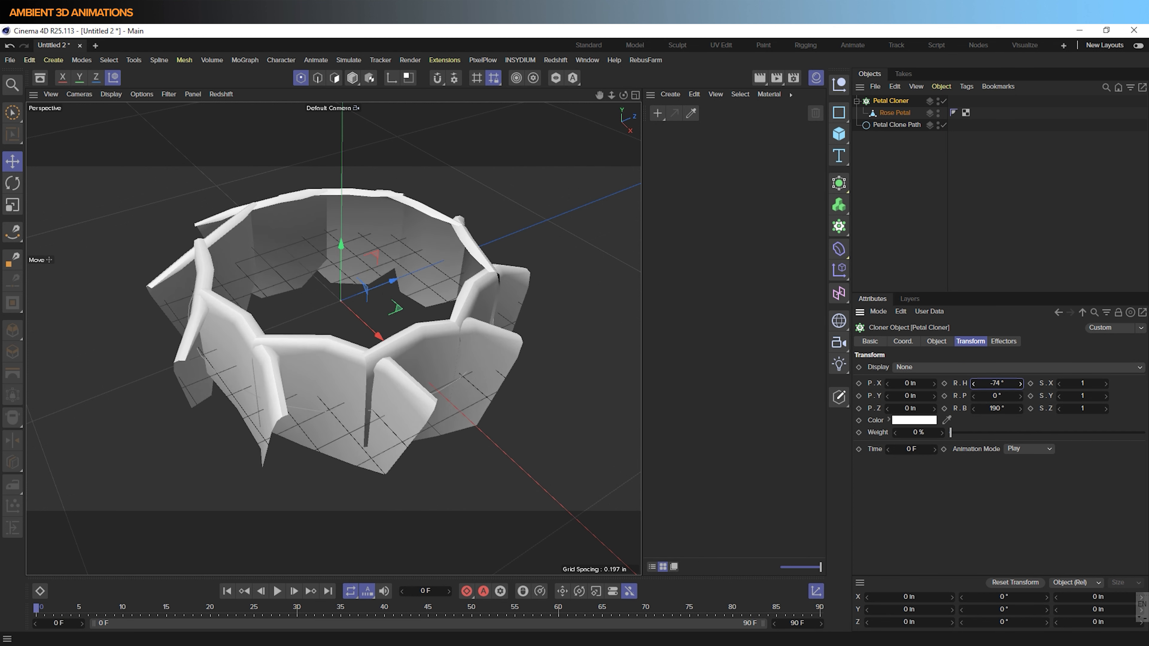
# Scale down the Petal Clone Path circle uniformly so the cloned petals sit closer together.
pyautogui.click(896, 125)
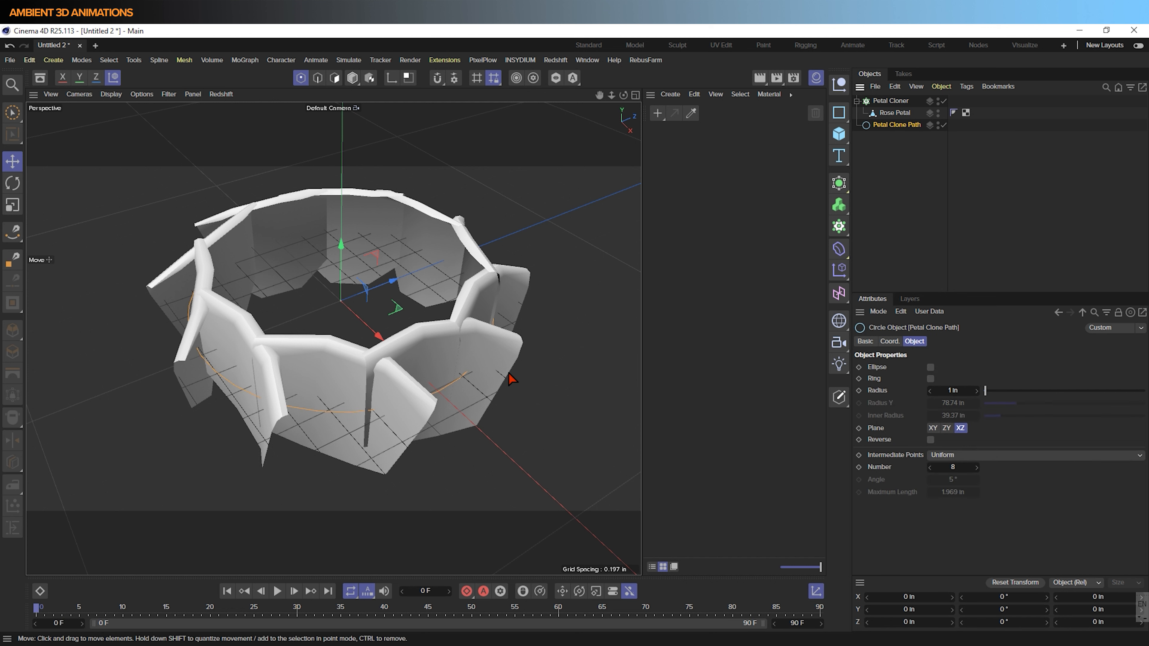
pyautogui.press('t')
pyautogui.moveTo(584, 363); pyautogui.dragTo(461, 386)
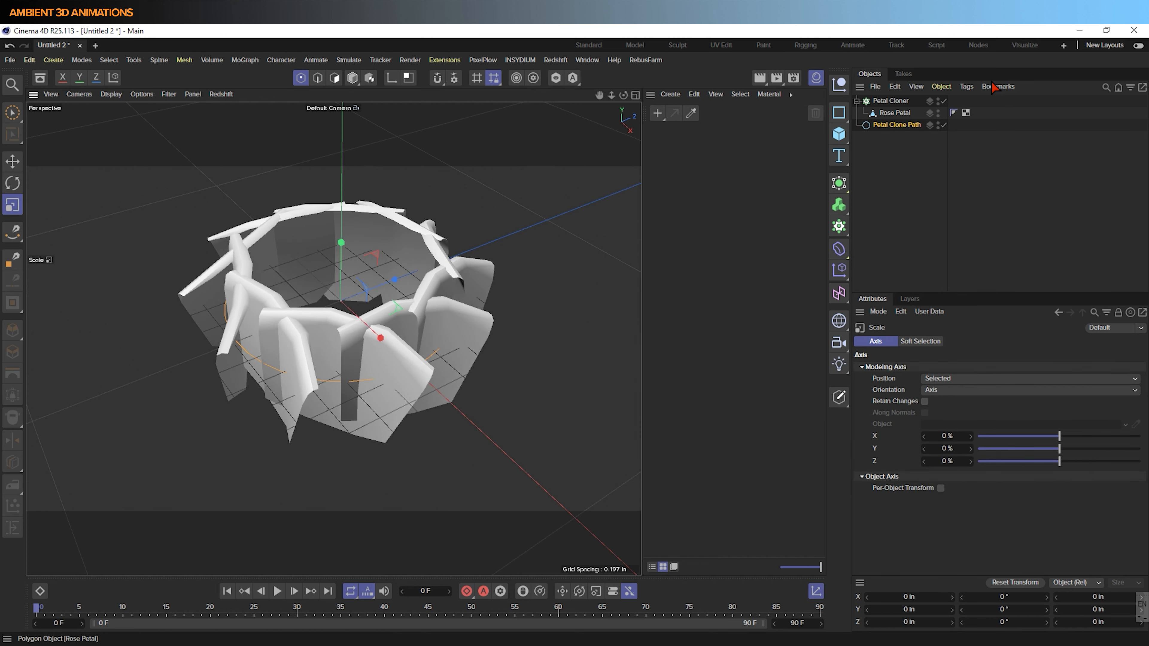
# Reduce the Petal Cloner's clone count to 6.
pyautogui.click(895, 113)
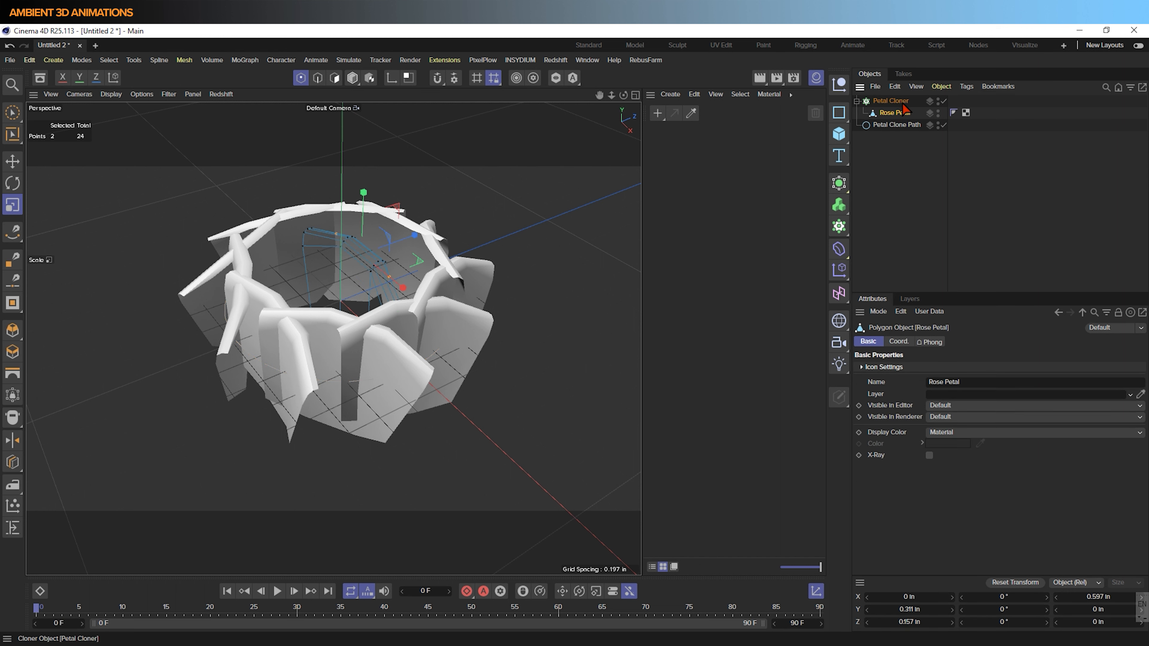
pyautogui.click(890, 100)
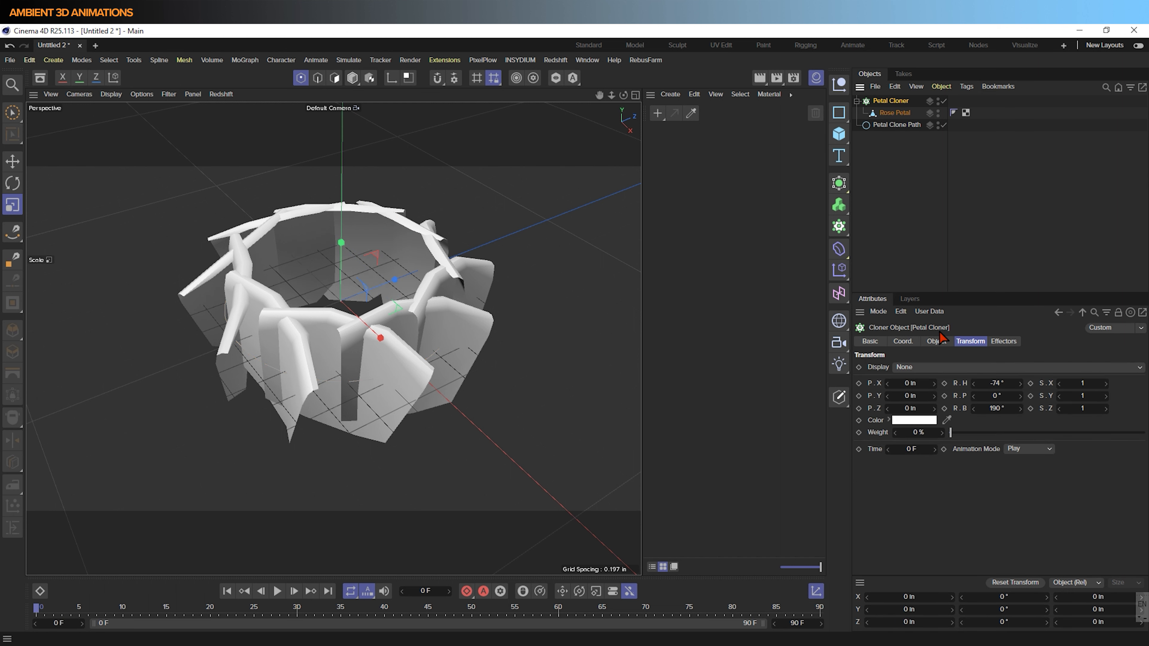
pyautogui.click(933, 344)
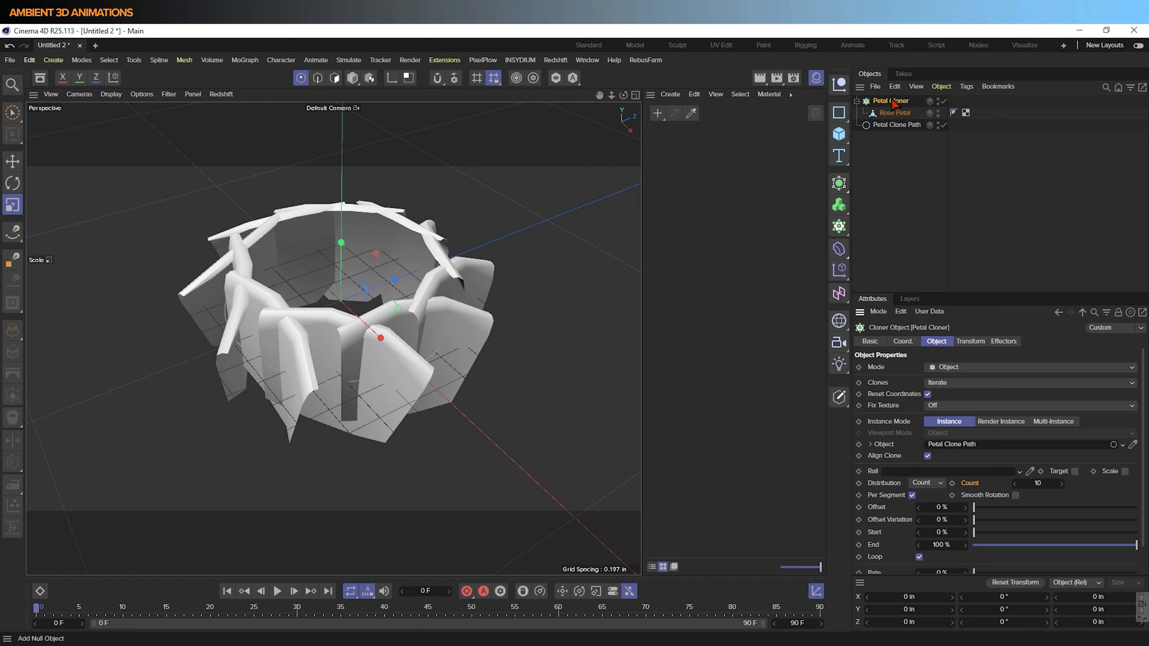
pyautogui.click(1015, 483)
pyautogui.click(1016, 483)
pyautogui.click(1016, 483)
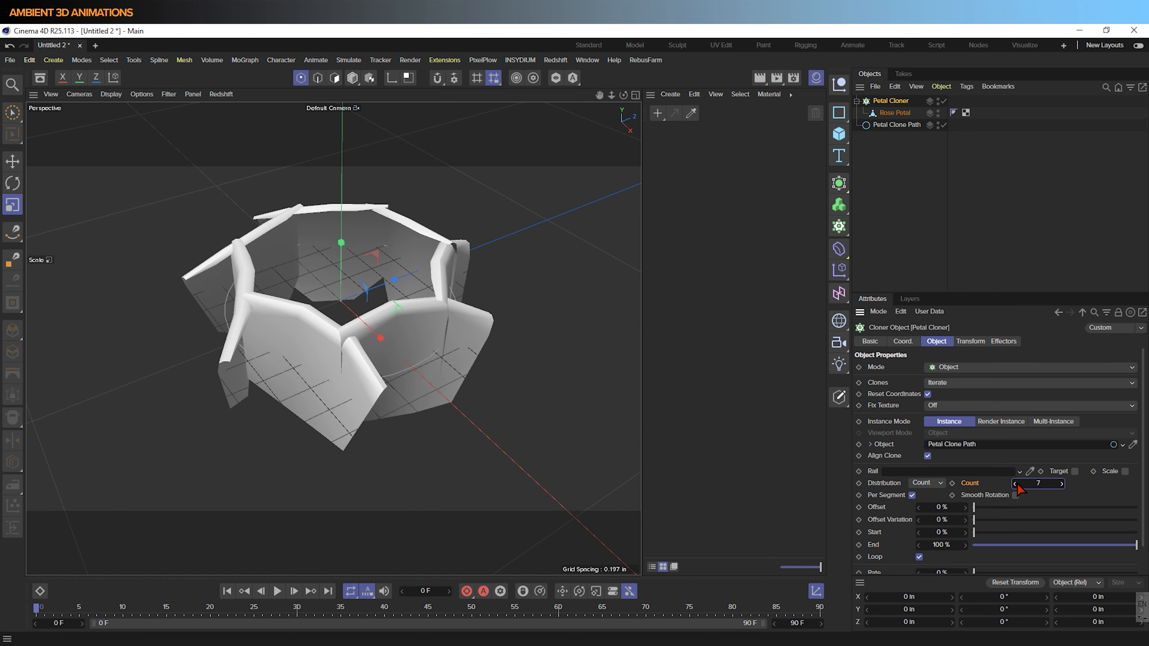
pyautogui.click(1016, 483)
# Set the Petal Cloner's transform rotation to 183° for B and 94° for H, aligning the petals around the circle as seen from above.
pyautogui.keyDown('alt'); pyautogui.moveTo(627, 431); pyautogui.dragTo(534, 460); pyautogui.keyUp('alt')
pyautogui.middleClick(561, 335)
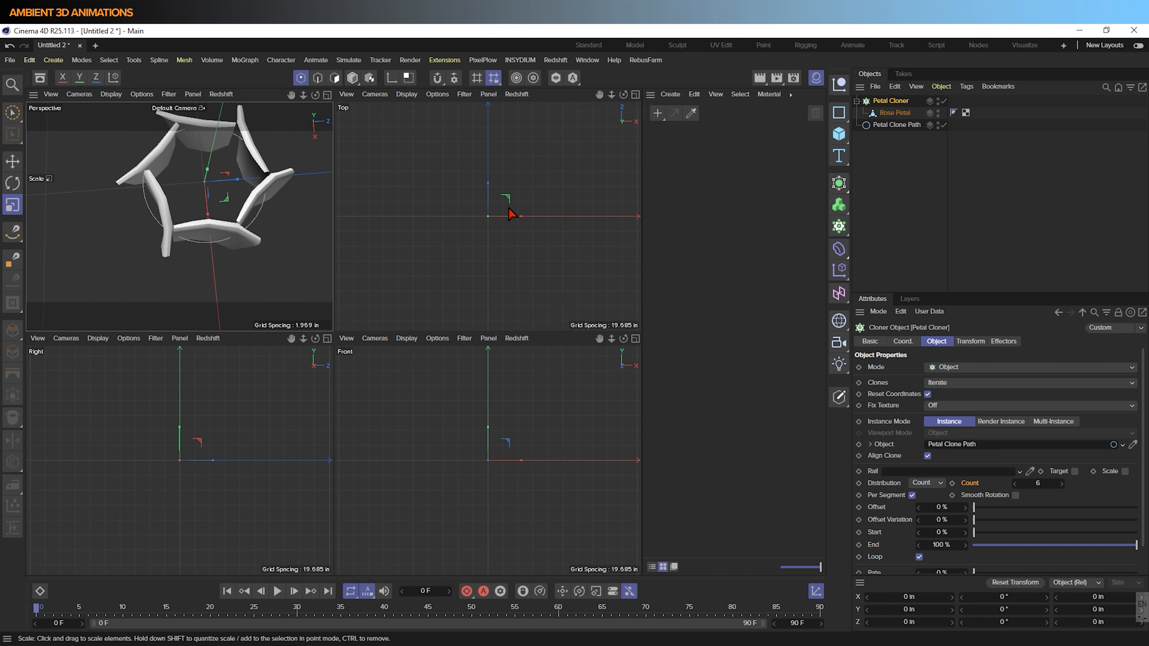
pyautogui.middleClick(465, 227)
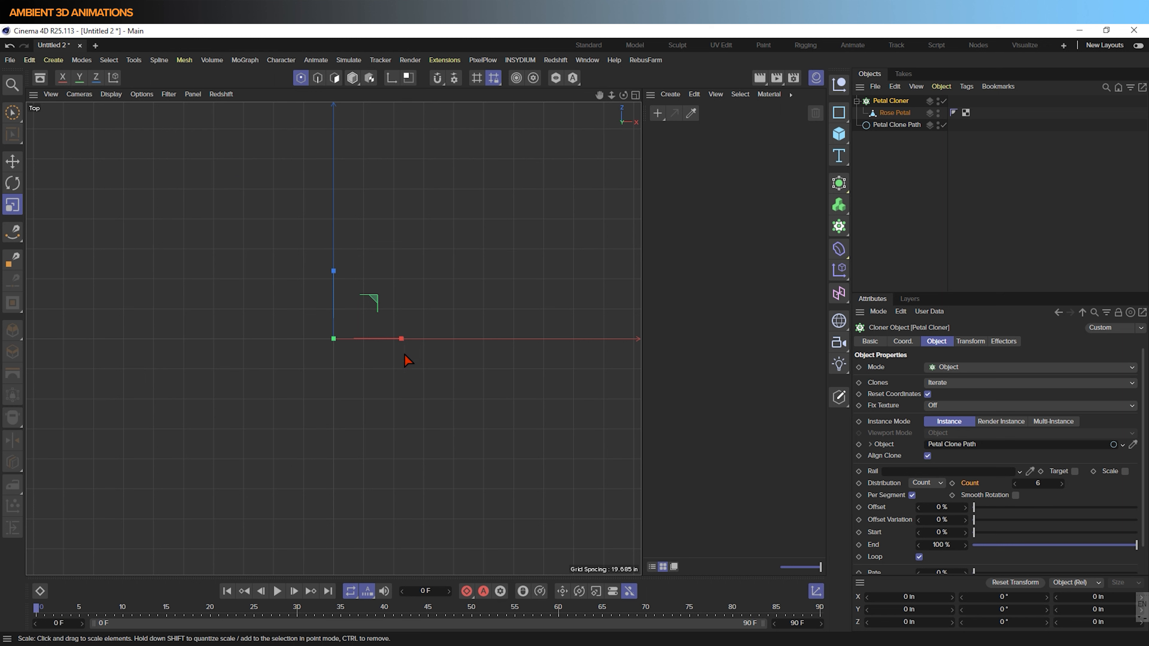
pyautogui.scroll(12, 327, 346)
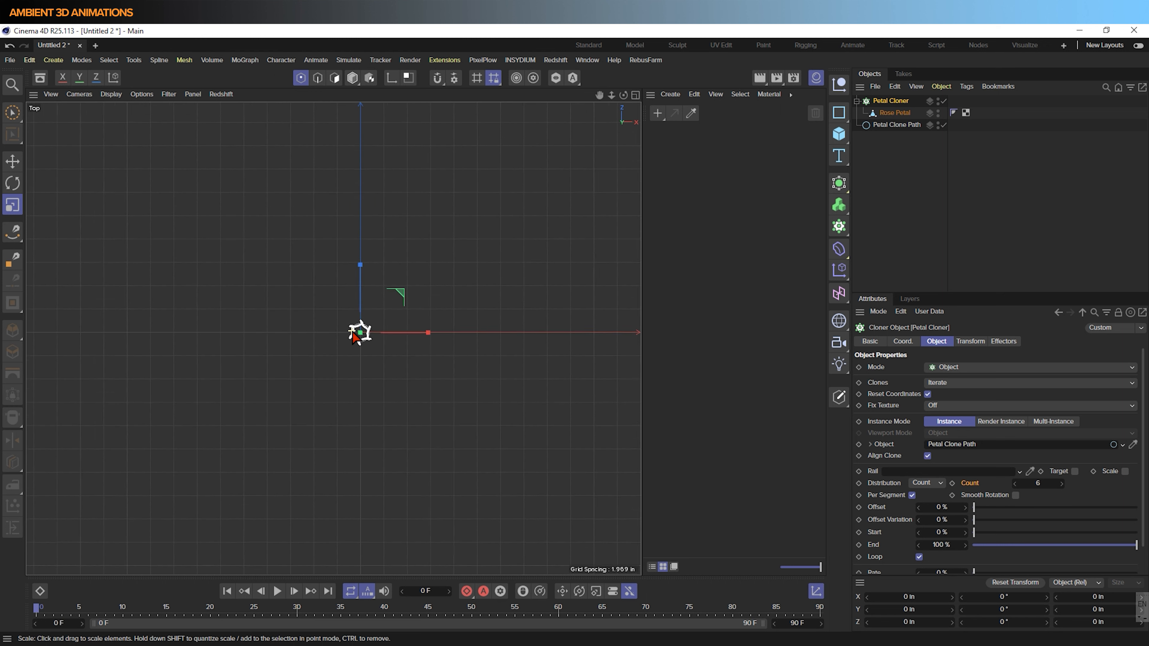
pyautogui.scroll(12, 359, 333)
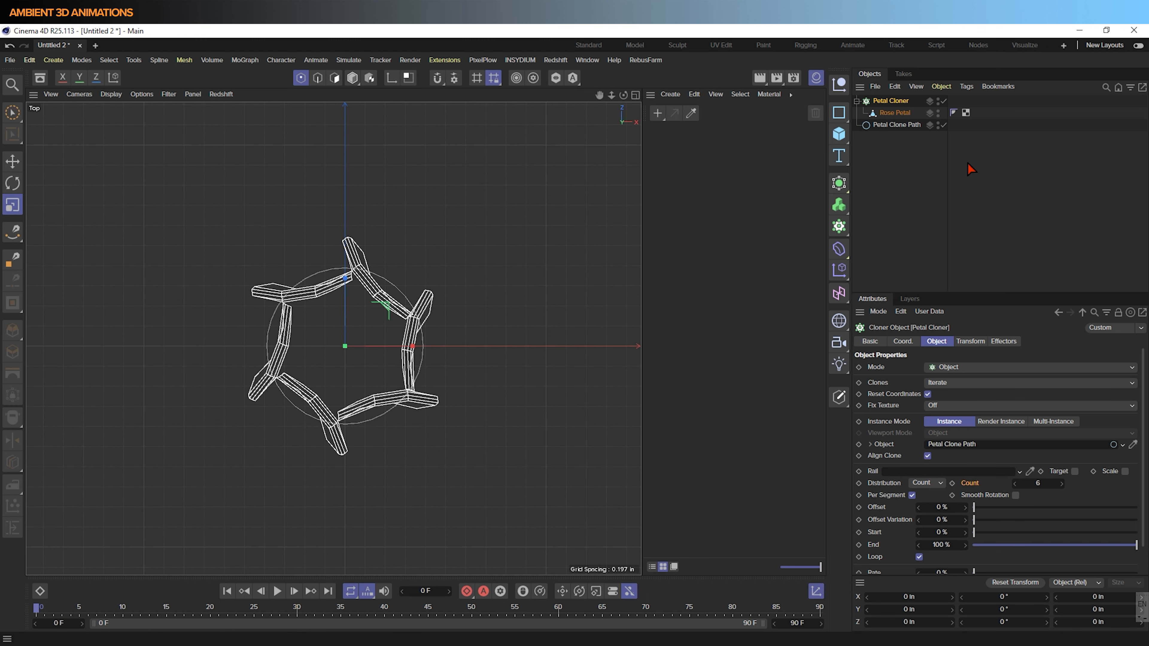
pyautogui.click(896, 113)
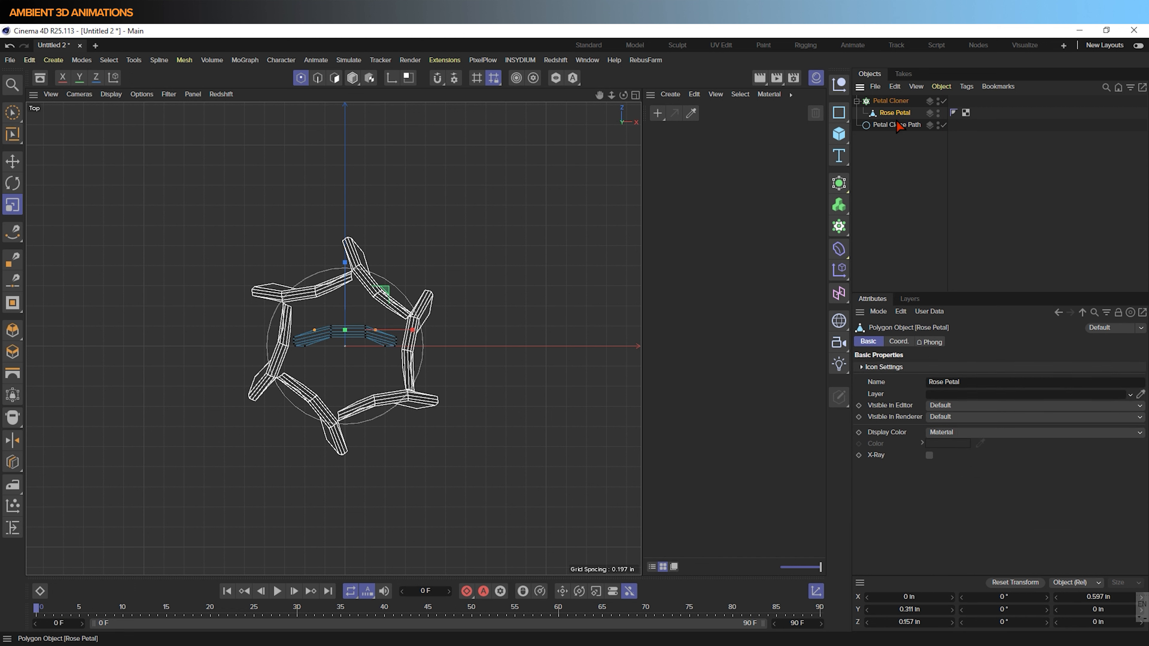
pyautogui.click(890, 100)
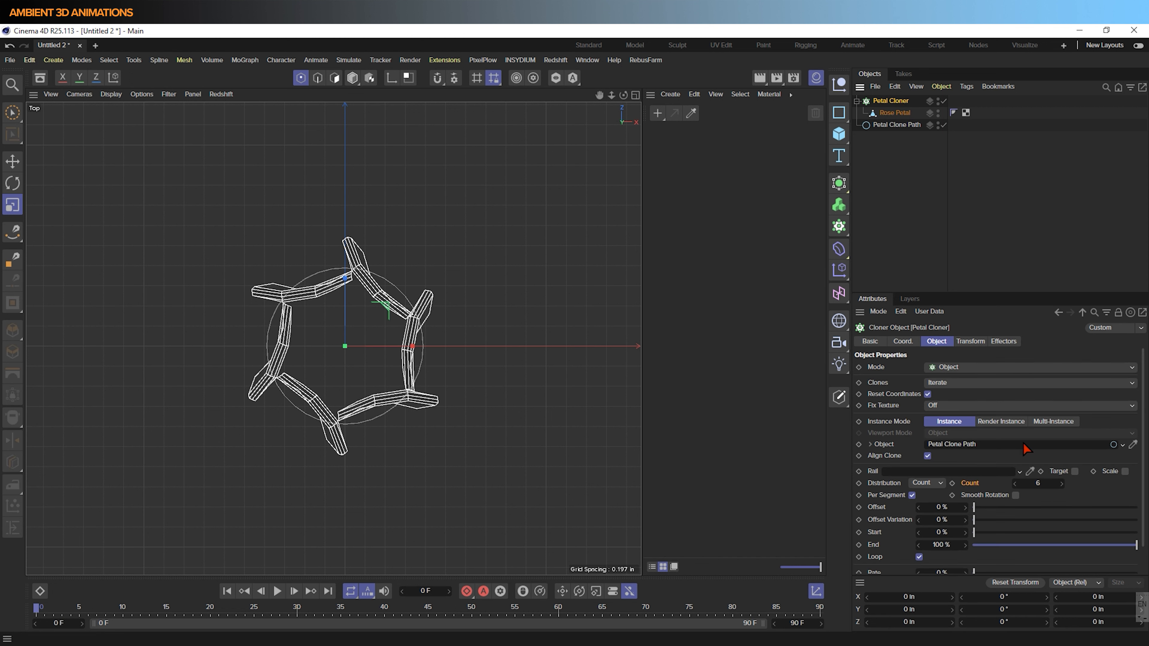
pyautogui.click(974, 343)
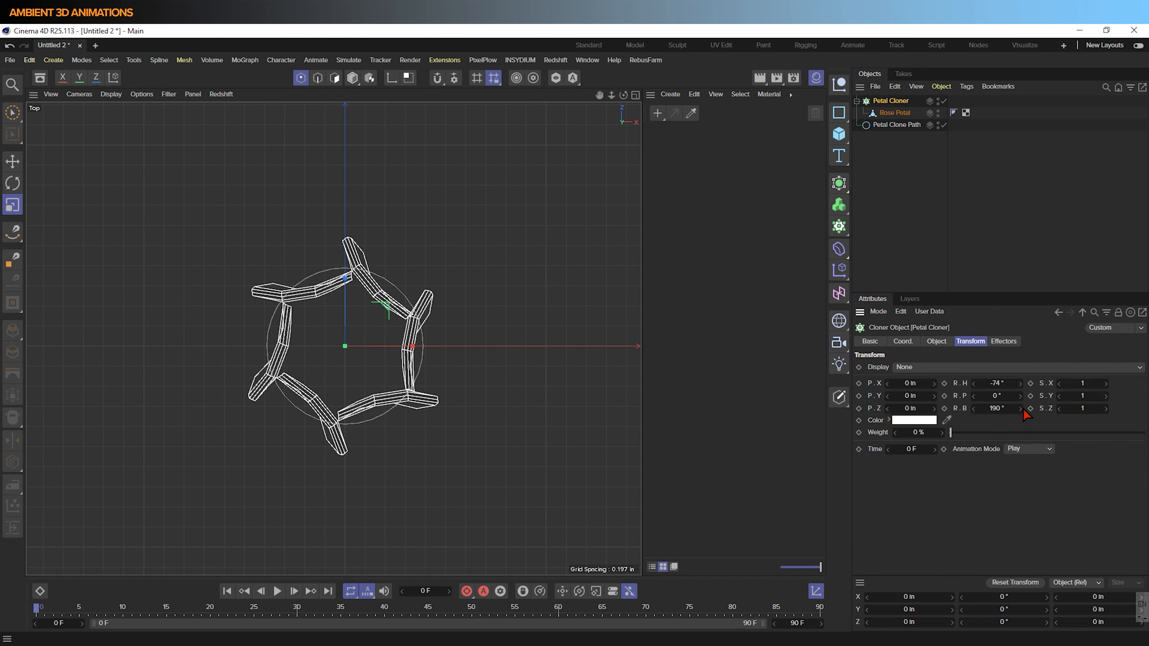
pyautogui.moveTo(1022, 409)
pyautogui.mouseDown()
pyautogui.moveTo(1010, 414)
pyautogui.moveTo(1021, 364)
pyautogui.mouseUp()
pyautogui.hotkey('ctrl', 'z')
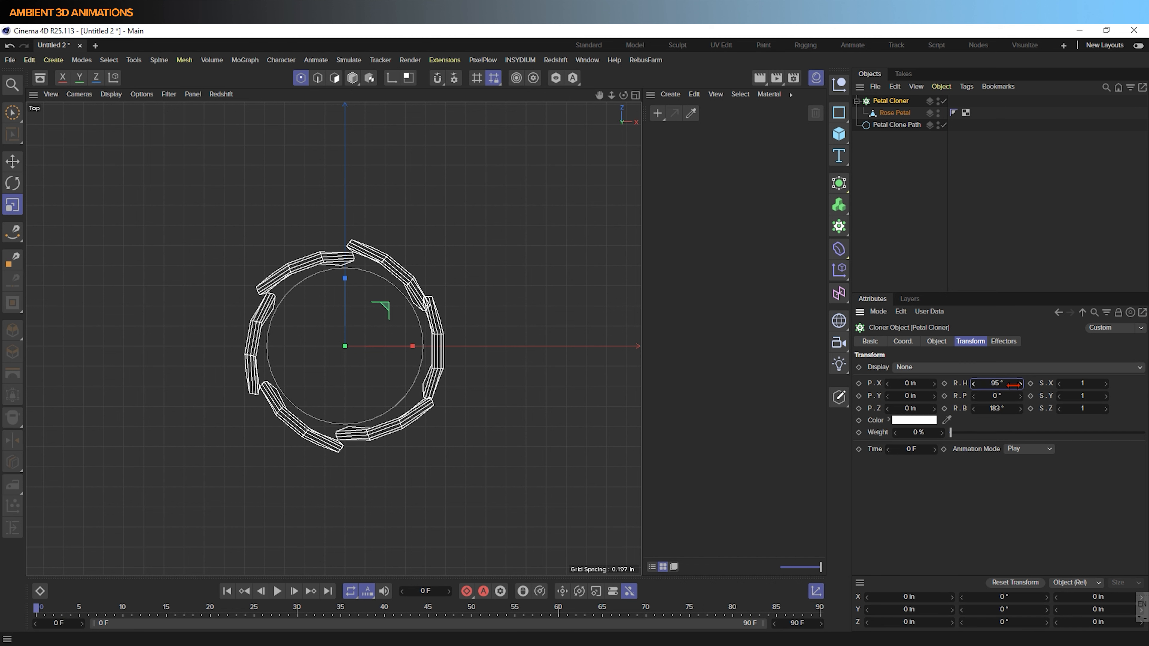
pyautogui.moveTo(1021, 385); pyautogui.dragTo(972, 386)
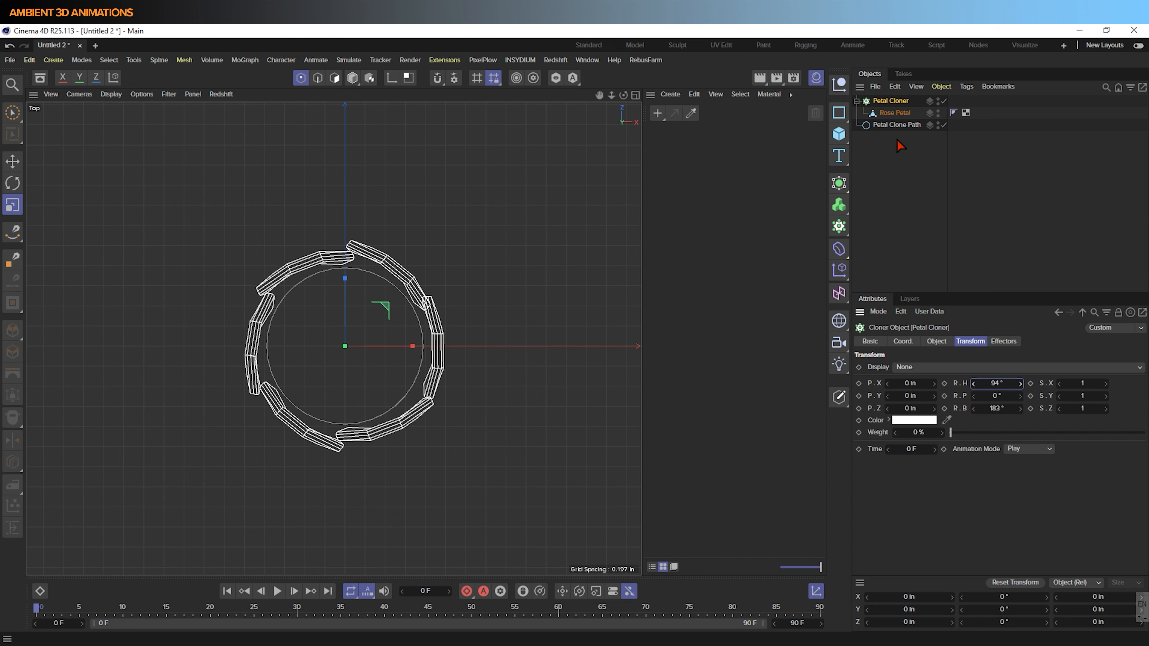
# Scale the Petal Clone Path circle down slightly in the top view to tighten the petal ring.
pyautogui.click(895, 124)
pyautogui.press('t')
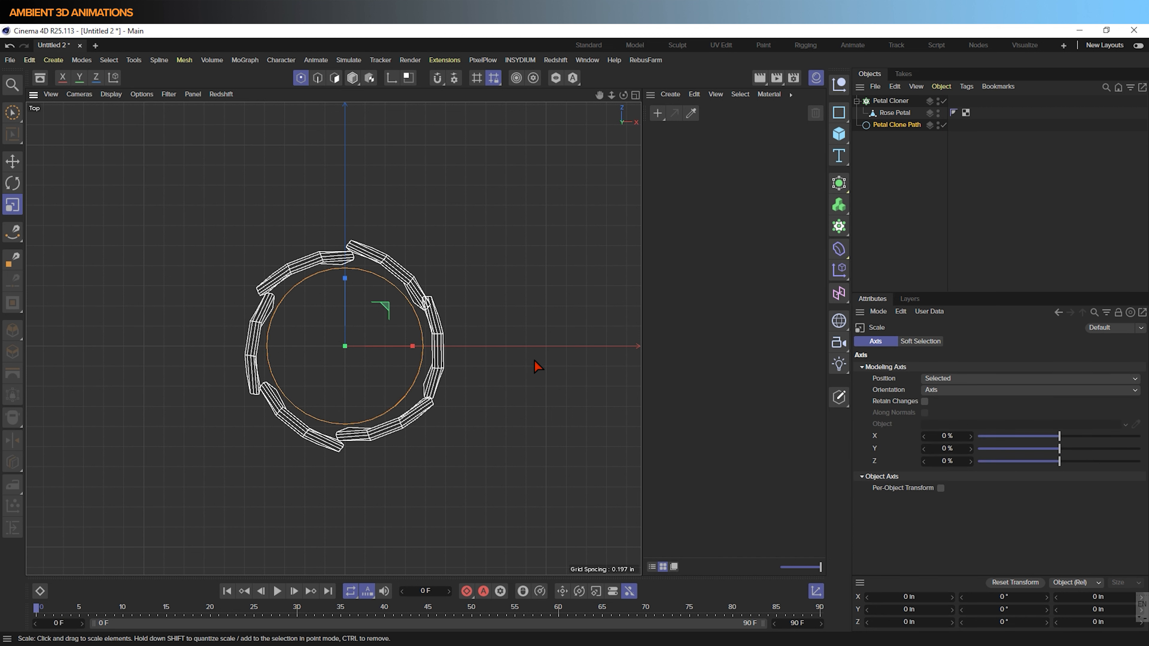
pyautogui.moveTo(536, 359); pyautogui.dragTo(504, 383)
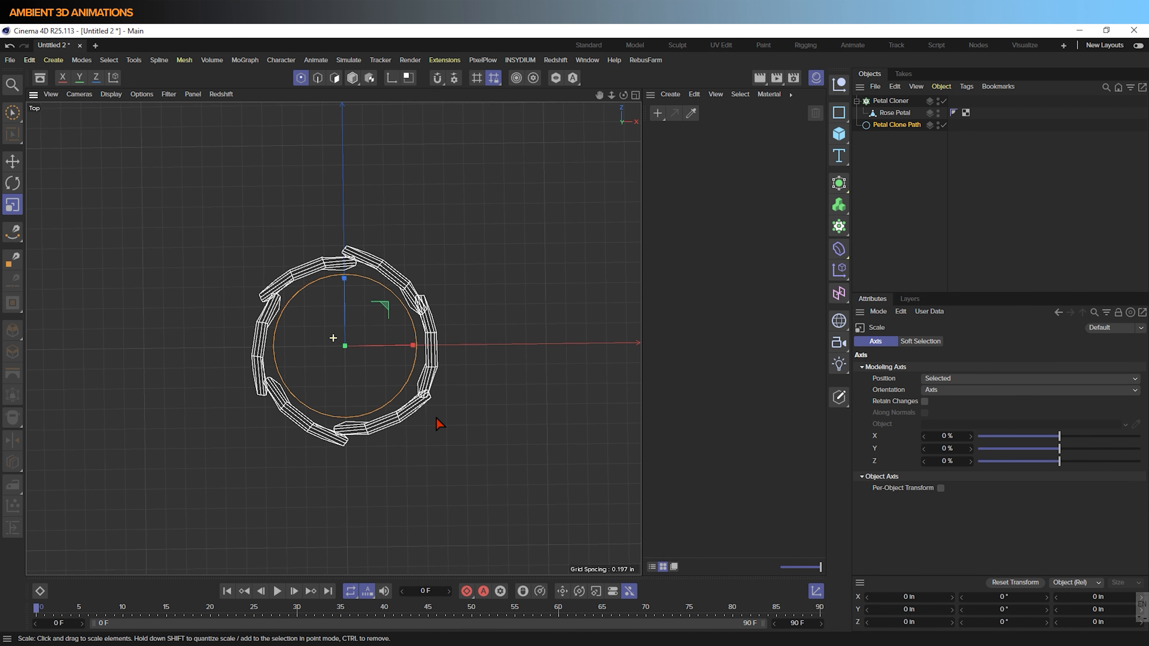
# Raise the Petal Cloner's transform rotation H to 100° and check the petal ring in perspective.
pyautogui.click(894, 114)
pyautogui.click(890, 101)
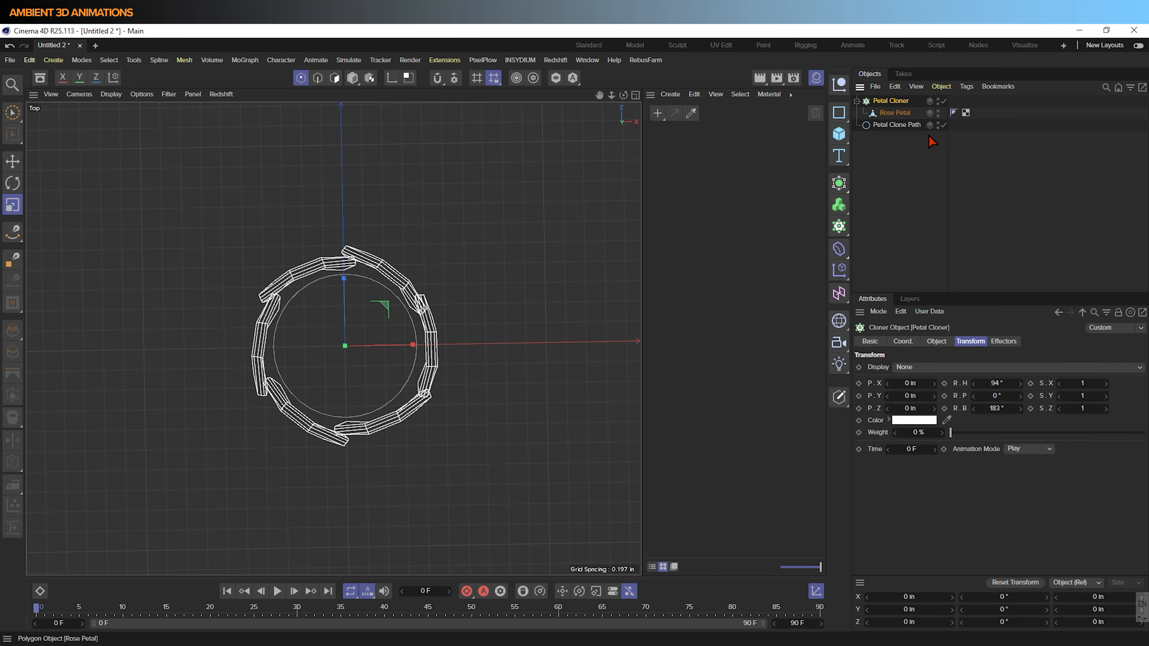
pyautogui.click(1021, 384)
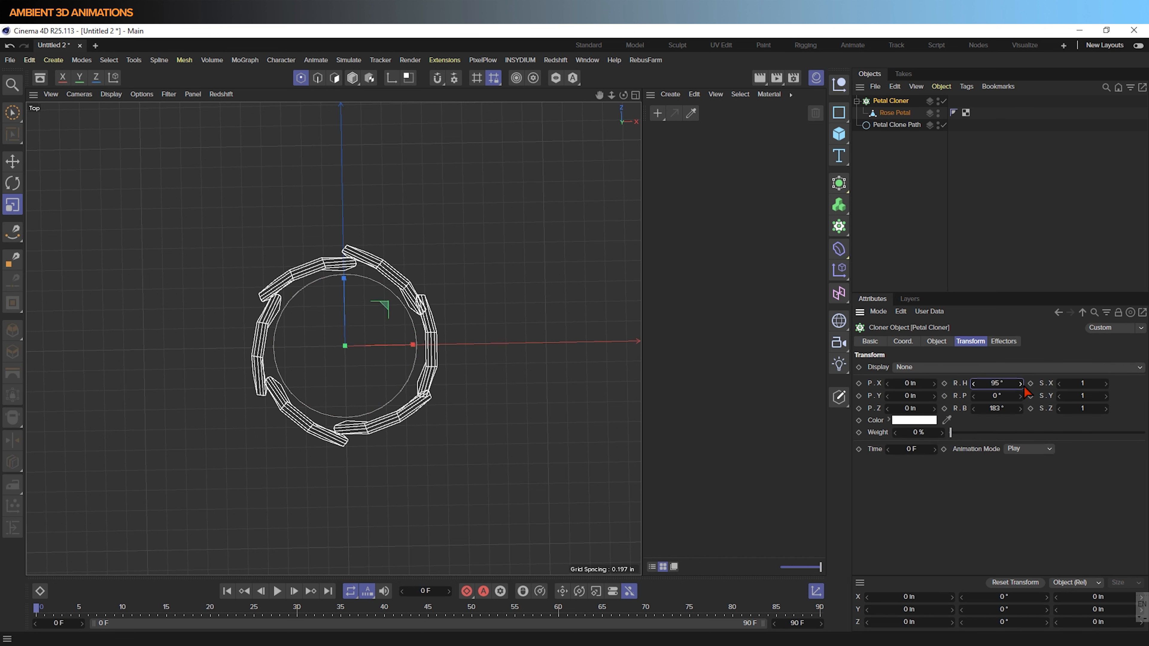
pyautogui.click(1021, 384)
pyautogui.click(1022, 385)
pyautogui.click(1021, 385)
pyautogui.click(1022, 384)
pyautogui.click(1021, 384)
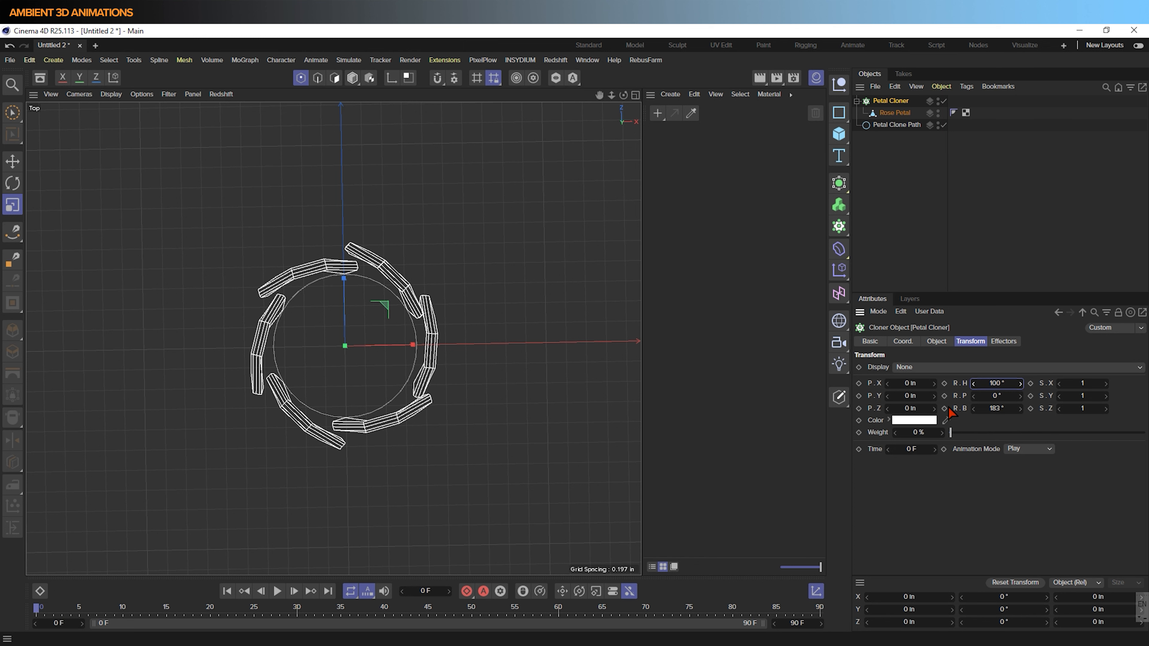
pyautogui.middleClick(534, 451)
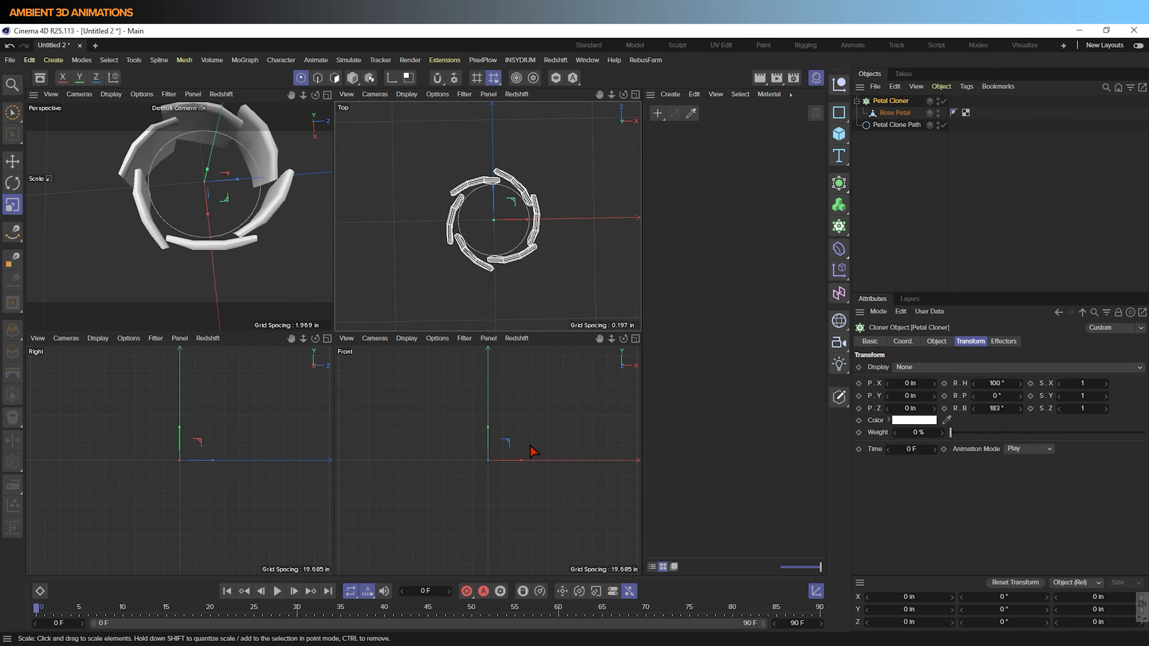
pyautogui.middleClick(279, 235)
pyautogui.keyDown('alt'); pyautogui.moveTo(464, 456); pyautogui.dragTo(498, 387); pyautogui.keyUp('alt')
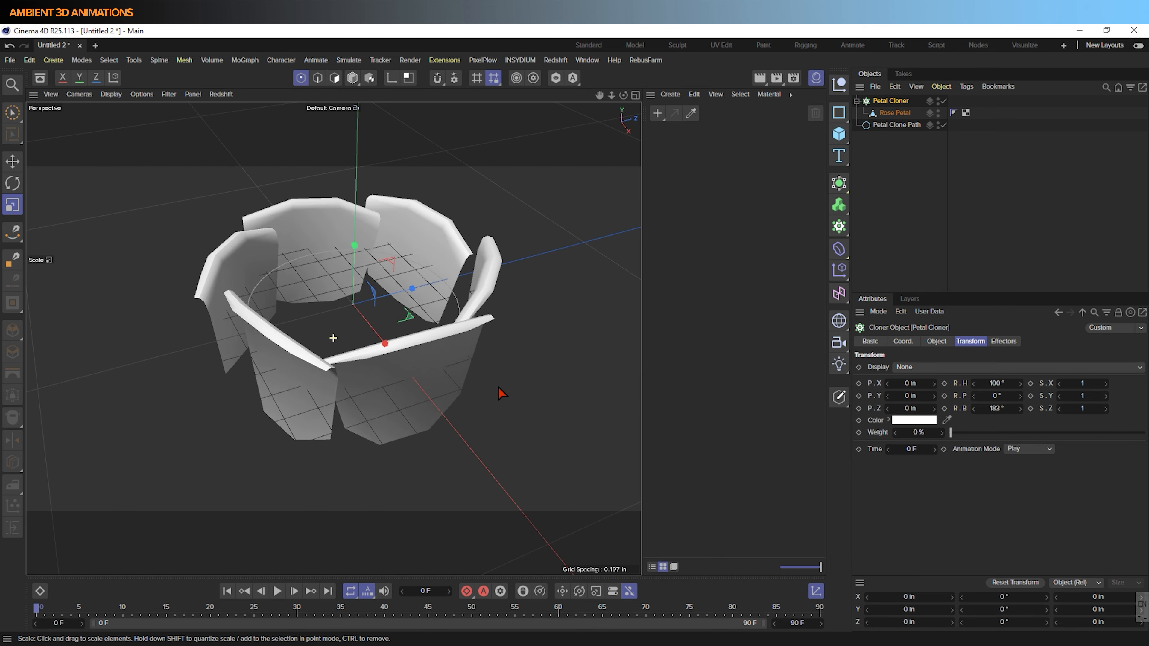
# Add a null object and rename it "Rose Petal Layer".
pyautogui.click(840, 83)
pyautogui.doubleClick(884, 104)
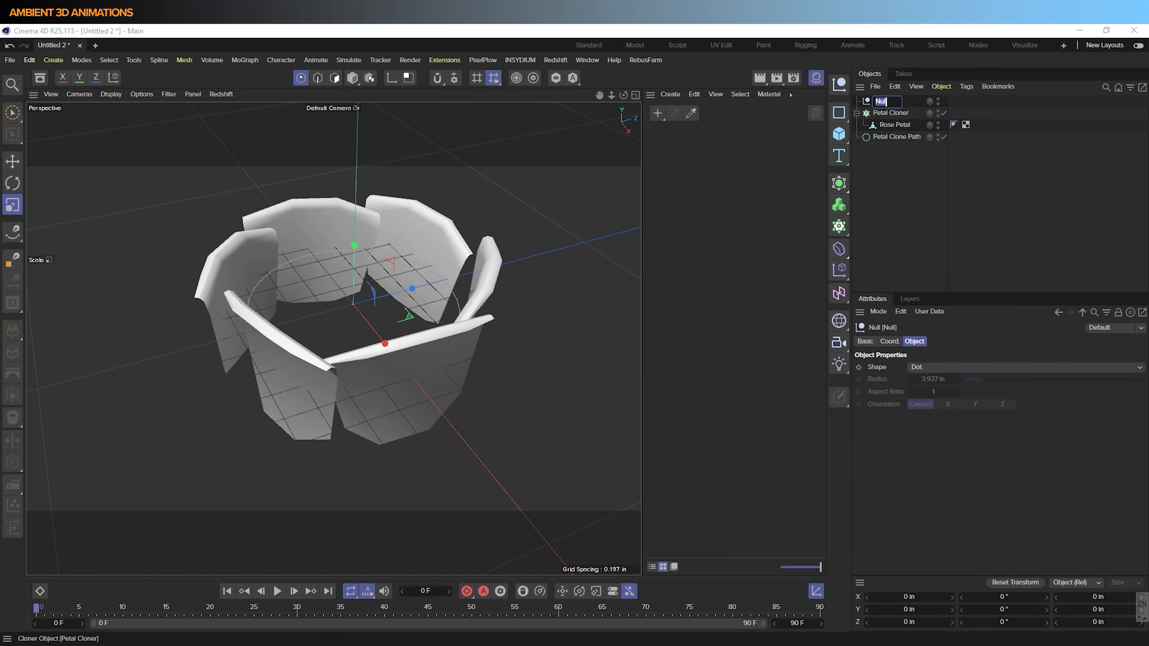
pyautogui.press('BackSpace')
pyautogui.write('Rose P')
pyautogui.press('BackSpace')
pyautogui.press('BackSpace')
pyautogui.press('BackSpace')
pyautogui.press('BackSpace')
pyautogui.press('BackSpace')
pyautogui.press('BackSpace')
pyautogui.write('Petal La')
pyautogui.write('yer')
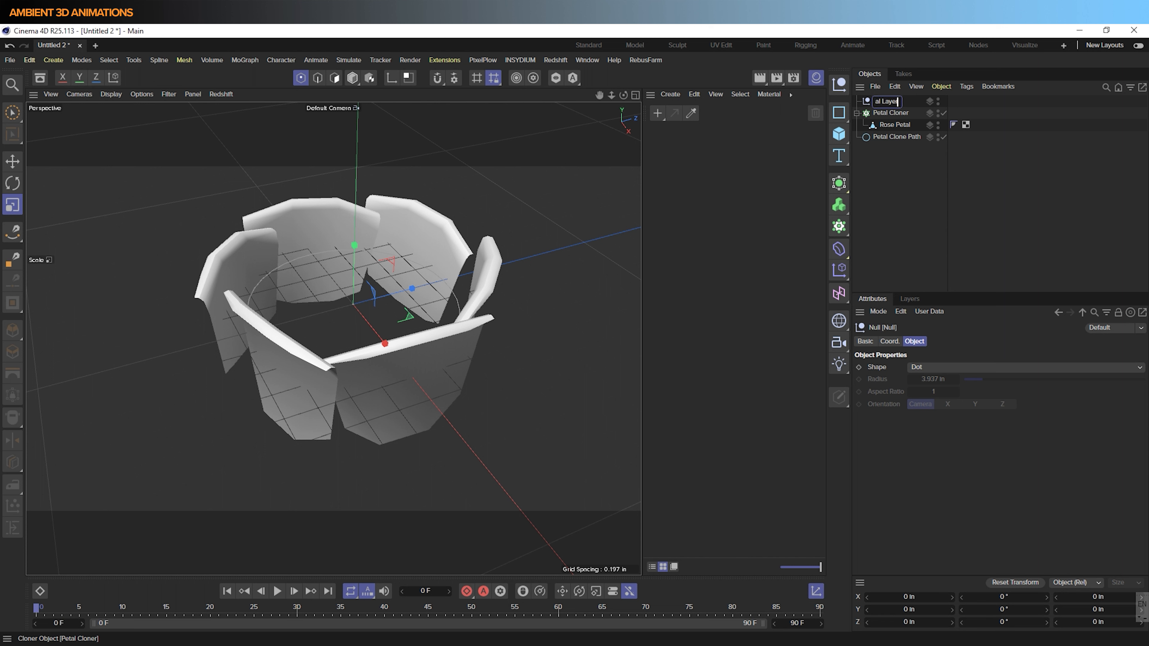
pyautogui.press('Return')
# Make the Petal Cloner and Petal Clone Path children of the Rose Petal Layer null.
pyautogui.click(891, 113)
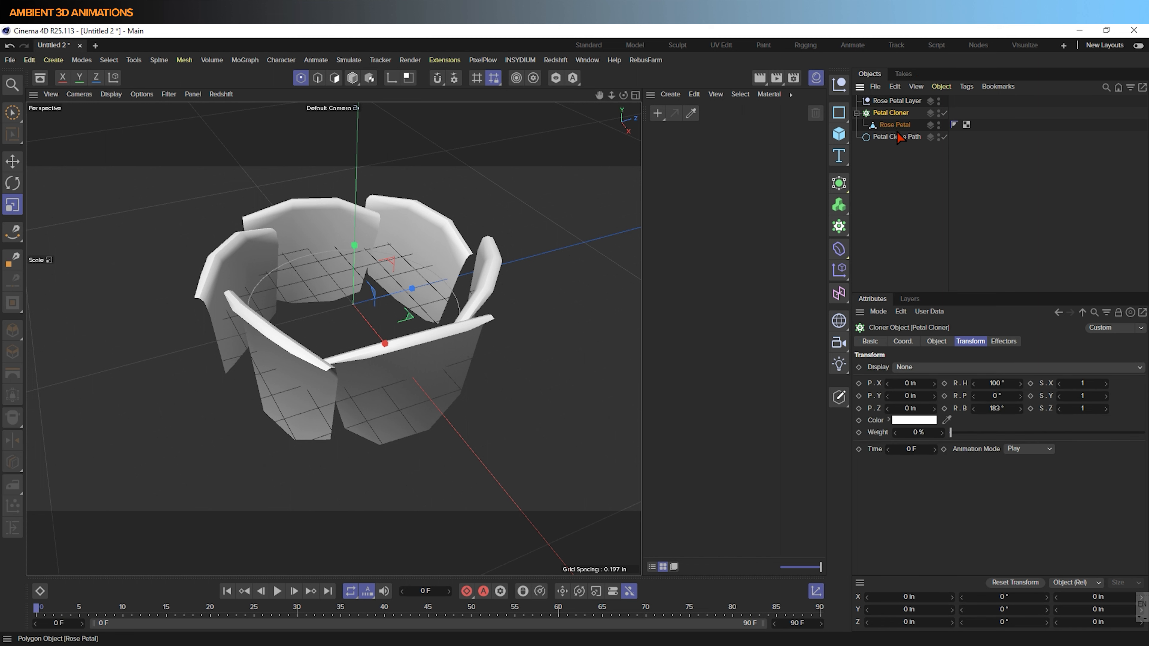
pyautogui.keyDown('shift'); pyautogui.click(897, 136); pyautogui.keyUp('shift')
pyautogui.moveTo(896, 136); pyautogui.dragTo(921, 101)
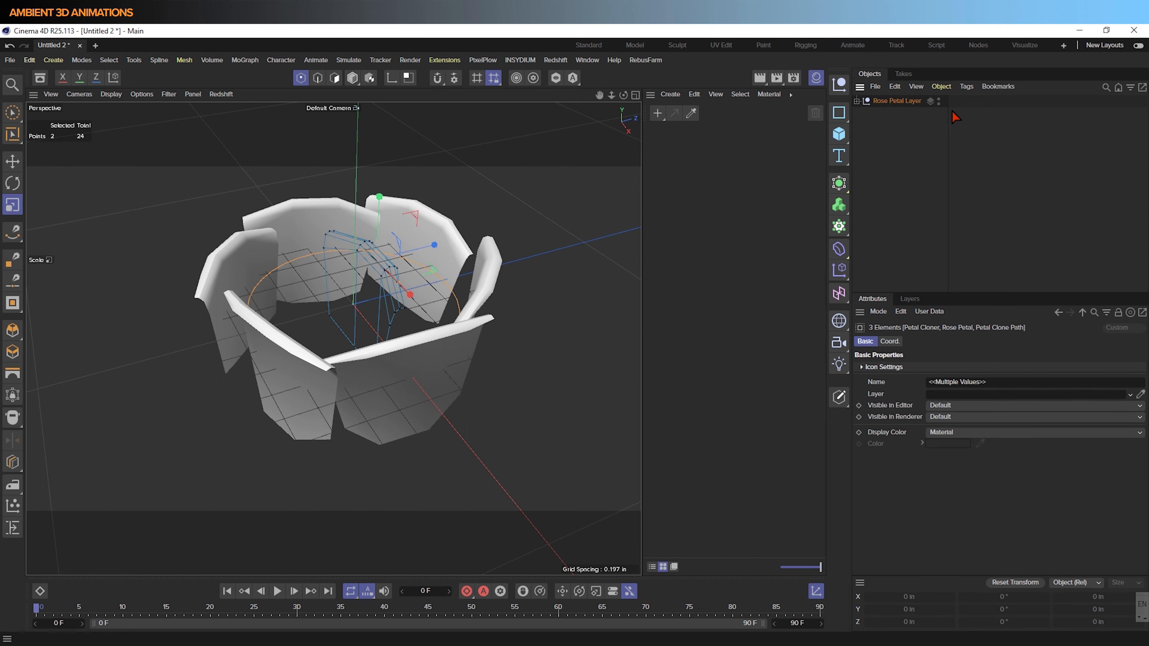
# Duplicate the Rose Petal Layer null together with its contents.
pyautogui.click(911, 104)
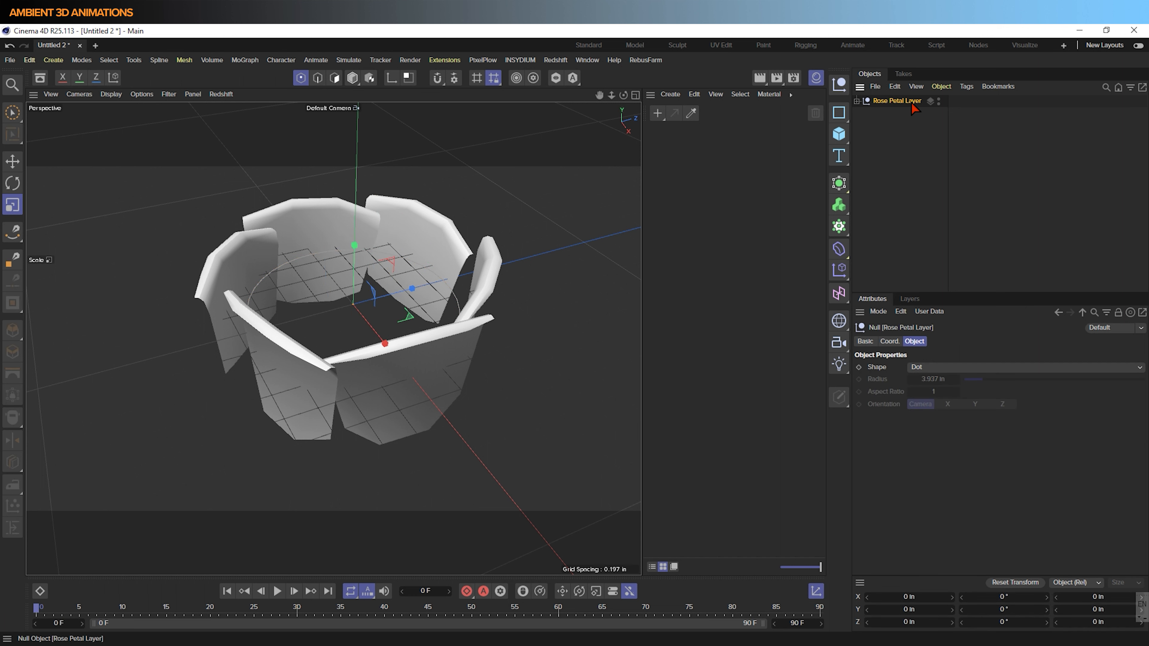
pyautogui.hotkey('ctrl', 'c')
pyautogui.hotkey('ctrl', 'v')
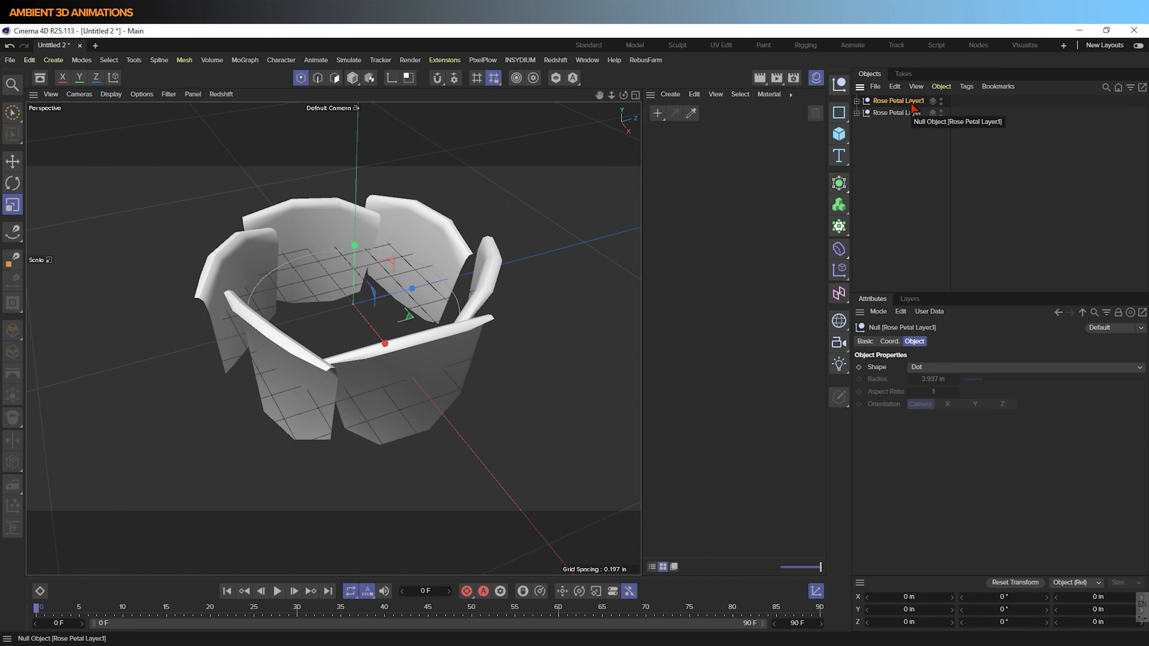
# Scale down the Petal Clone Path inside the duplicated petal layer to form a smaller inner ring of petals.
pyautogui.click(856, 101)
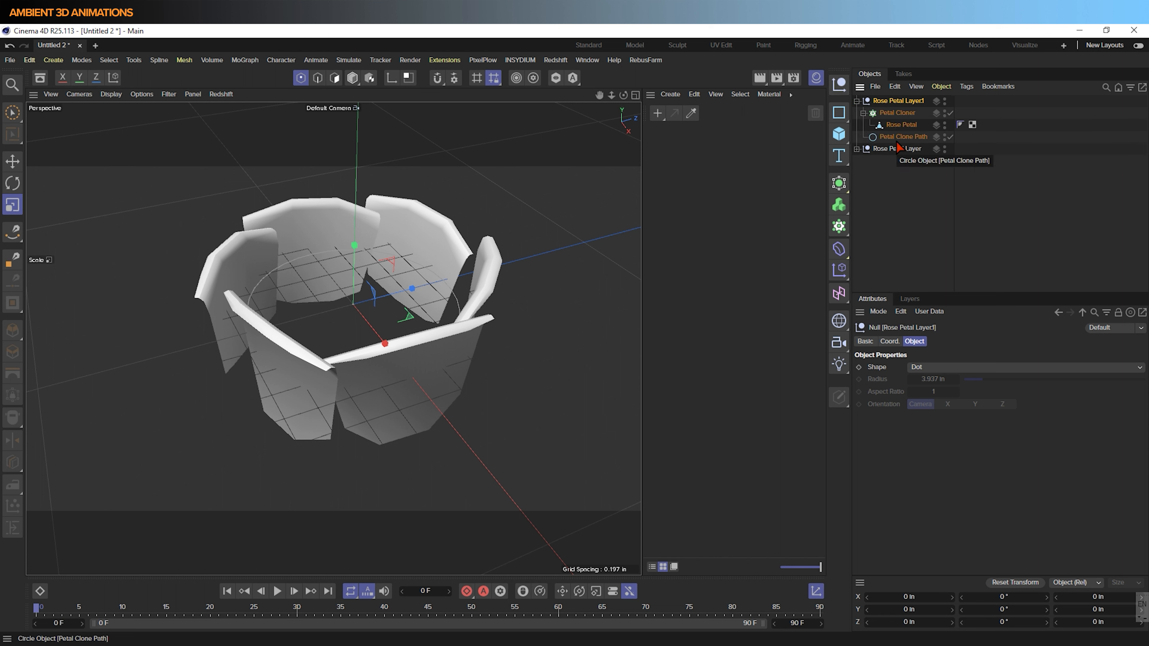
pyautogui.click(897, 137)
pyautogui.press('t')
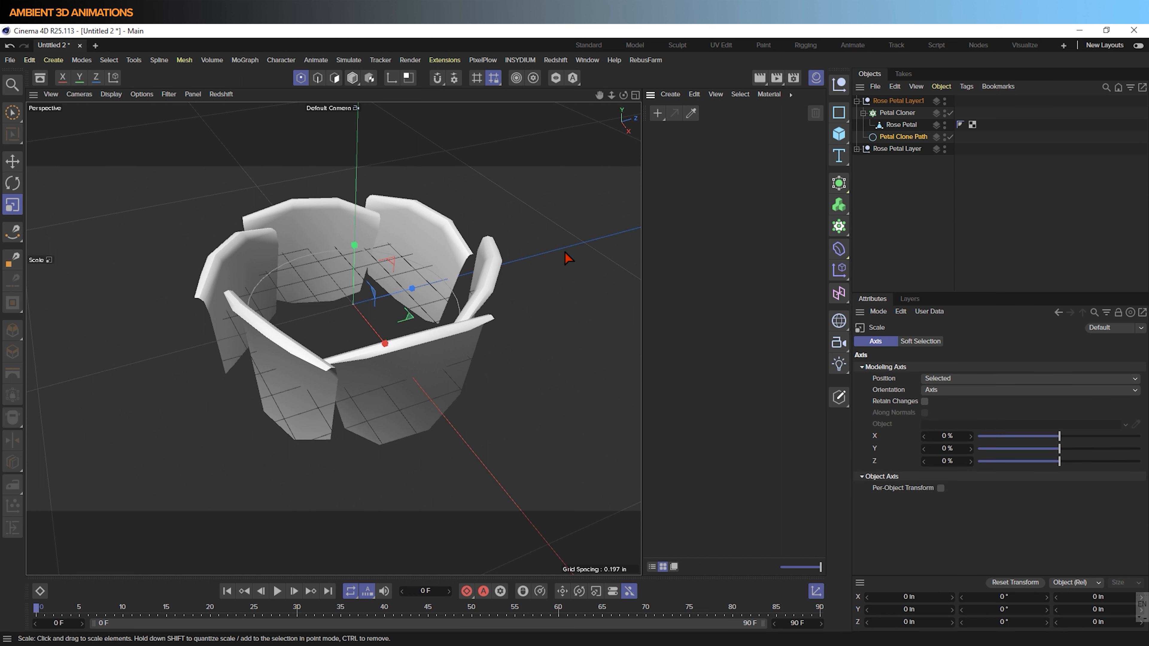
pyautogui.moveTo(560, 256)
pyautogui.mouseDown()
pyautogui.moveTo(411, 292)
pyautogui.moveTo(425, 275)
pyautogui.moveTo(418, 358)
pyautogui.moveTo(399, 214)
pyautogui.moveTo(403, 243)
pyautogui.mouseUp()
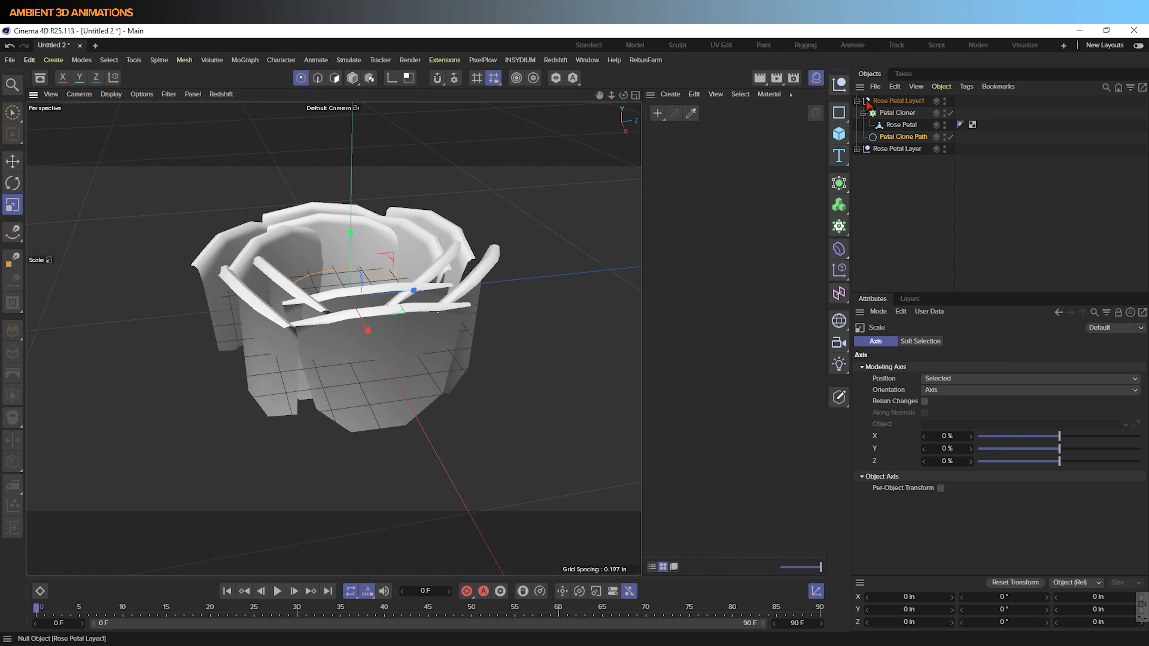
# Set the pitch rotation (R.P) of the original outer layer's Petal Cloner to 26° so its petals flare outward.
pyautogui.click(856, 101)
pyautogui.click(893, 113)
pyautogui.click(857, 113)
pyautogui.click(897, 125)
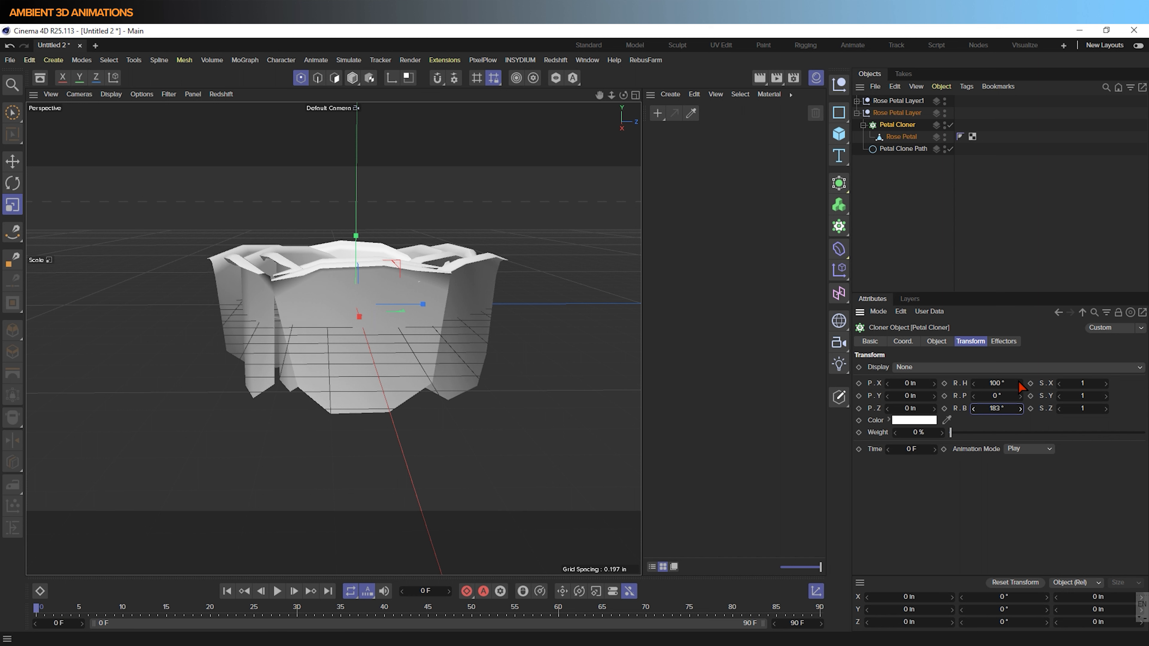
pyautogui.click(1021, 399)
pyautogui.moveTo(1022, 398); pyautogui.dragTo(1040, 398)
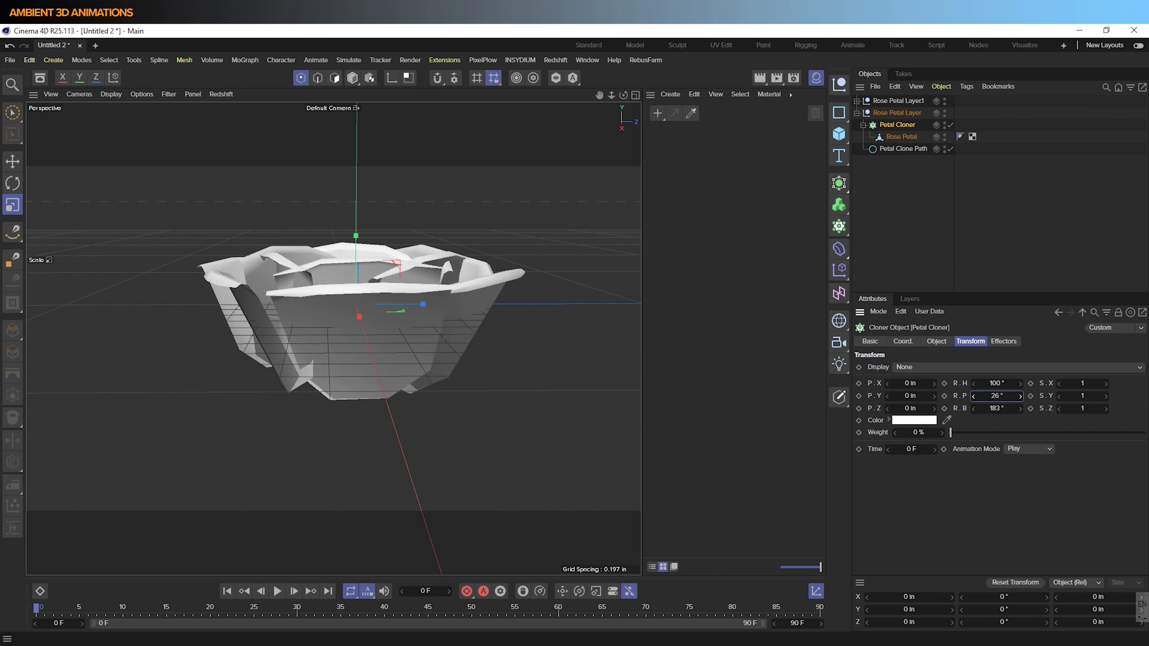
pyautogui.keyDown('alt'); pyautogui.moveTo(633, 380); pyautogui.dragTo(483, 324); pyautogui.keyUp('alt')
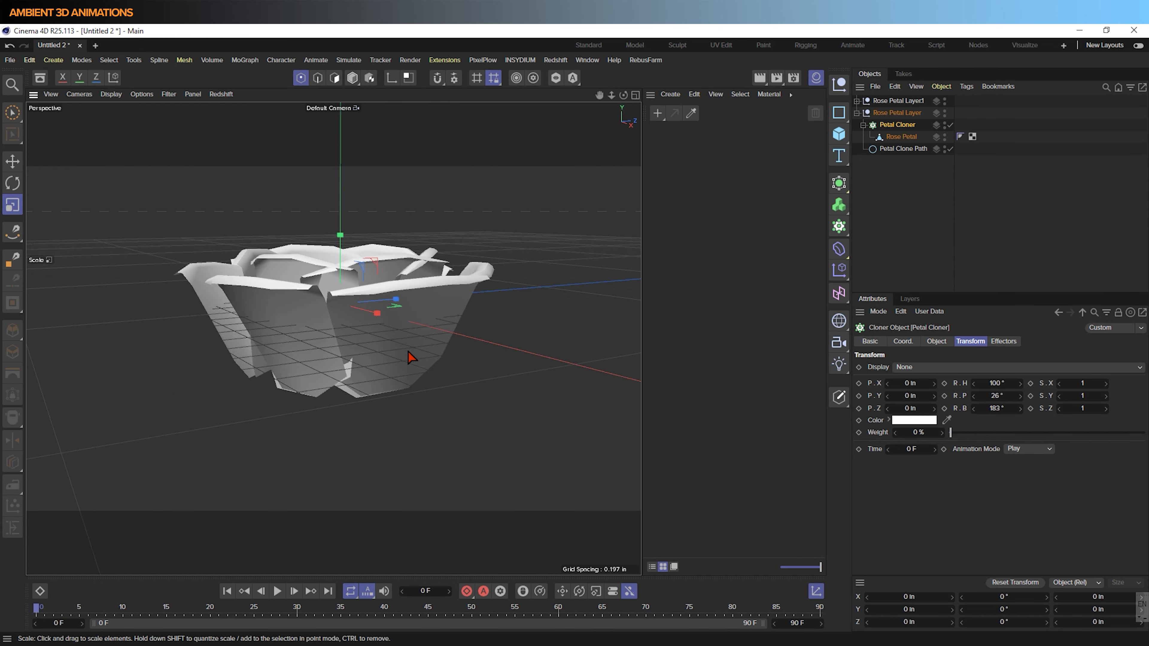
pyautogui.keyDown('alt'); pyautogui.moveTo(442, 365); pyautogui.dragTo(470, 326); pyautogui.keyUp('alt')
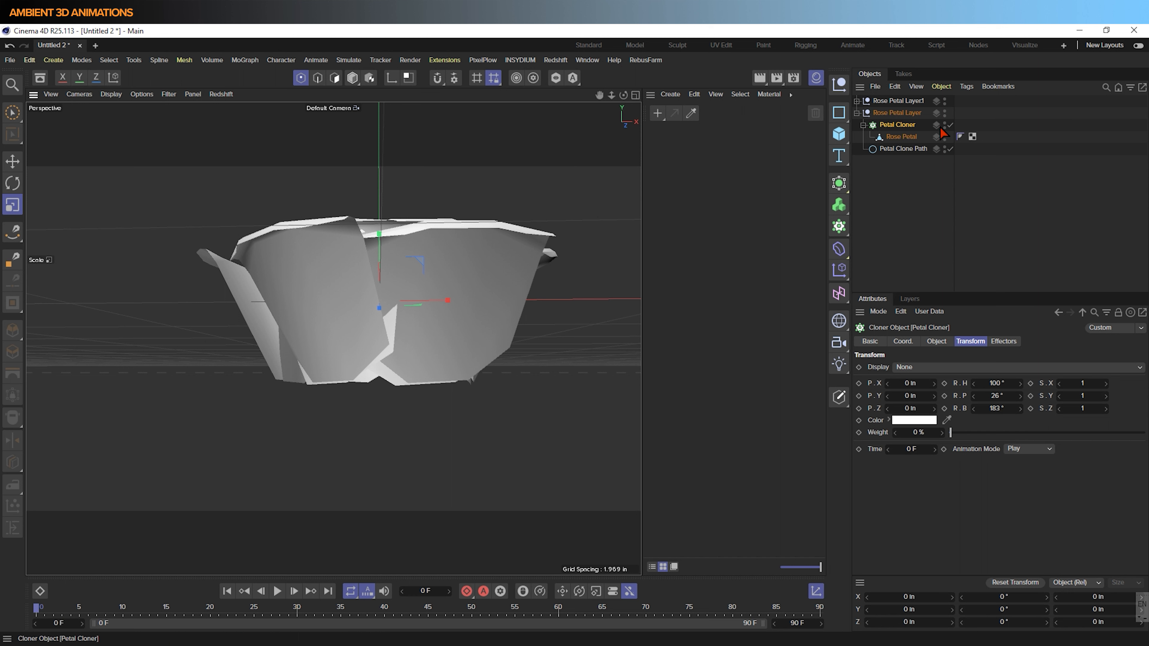
pyautogui.click(896, 149)
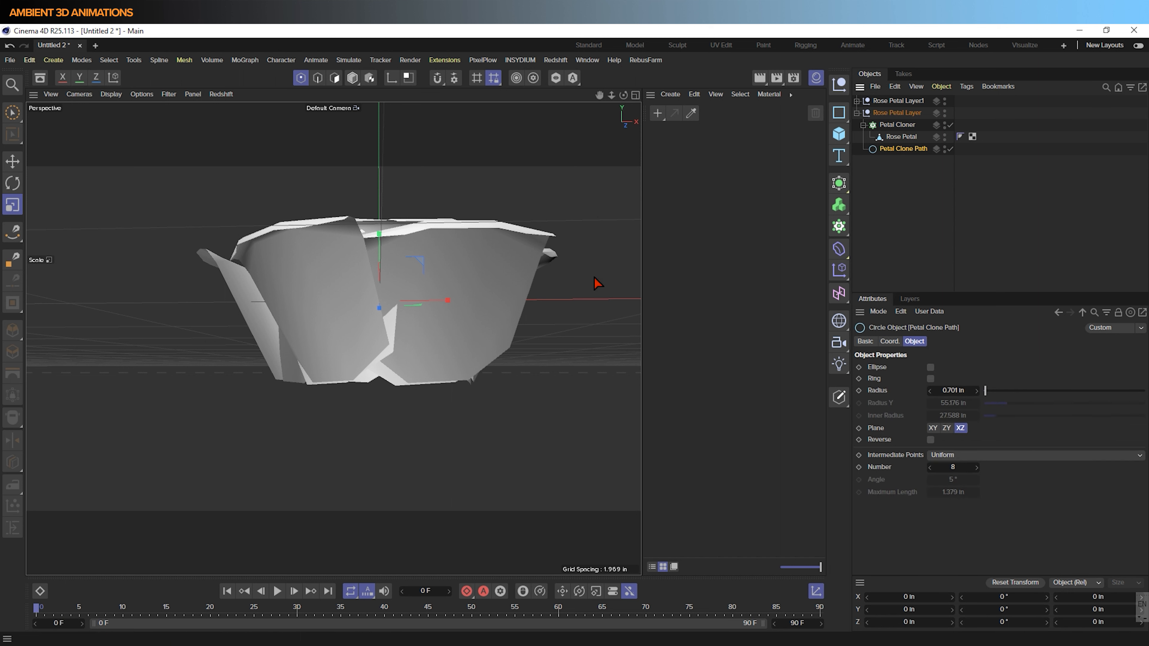
pyautogui.keyDown('alt'); pyautogui.moveTo(594, 280); pyautogui.dragTo(527, 327); pyautogui.keyUp('alt')
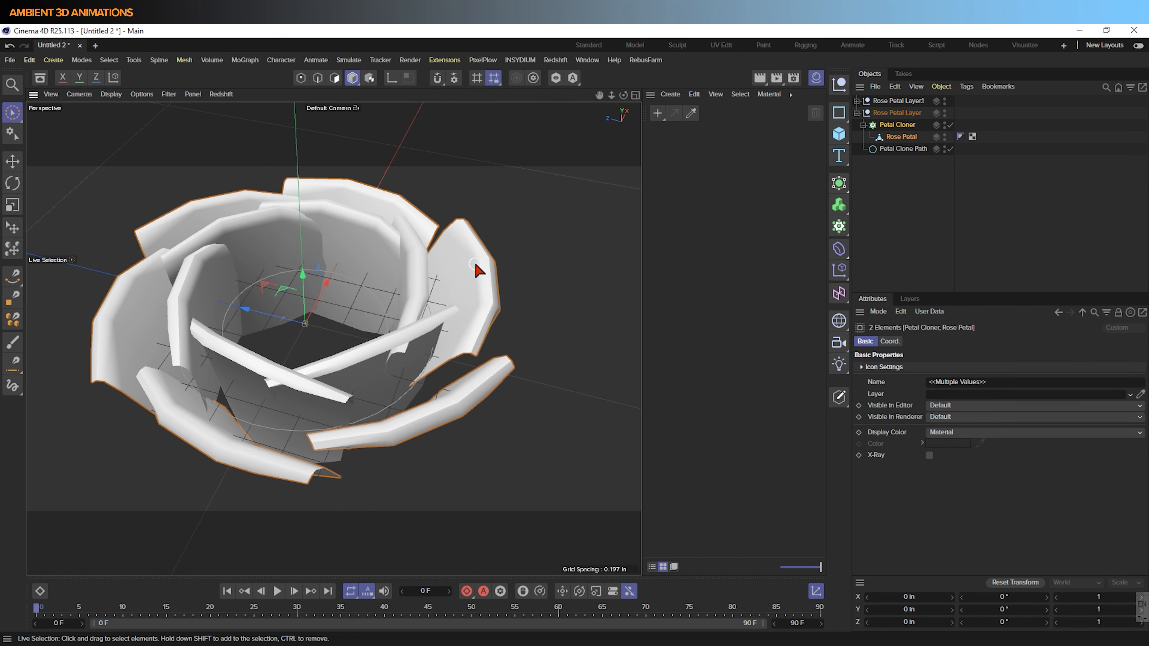
# Disable the Petal Cloner in Rose Petal Layer1 to isolate that layer's single Rose Petal.
pyautogui.keyDown('alt'); pyautogui.moveTo(485, 369); pyautogui.dragTo(385, 374); pyautogui.keyUp('alt')
pyautogui.click(377, 366)
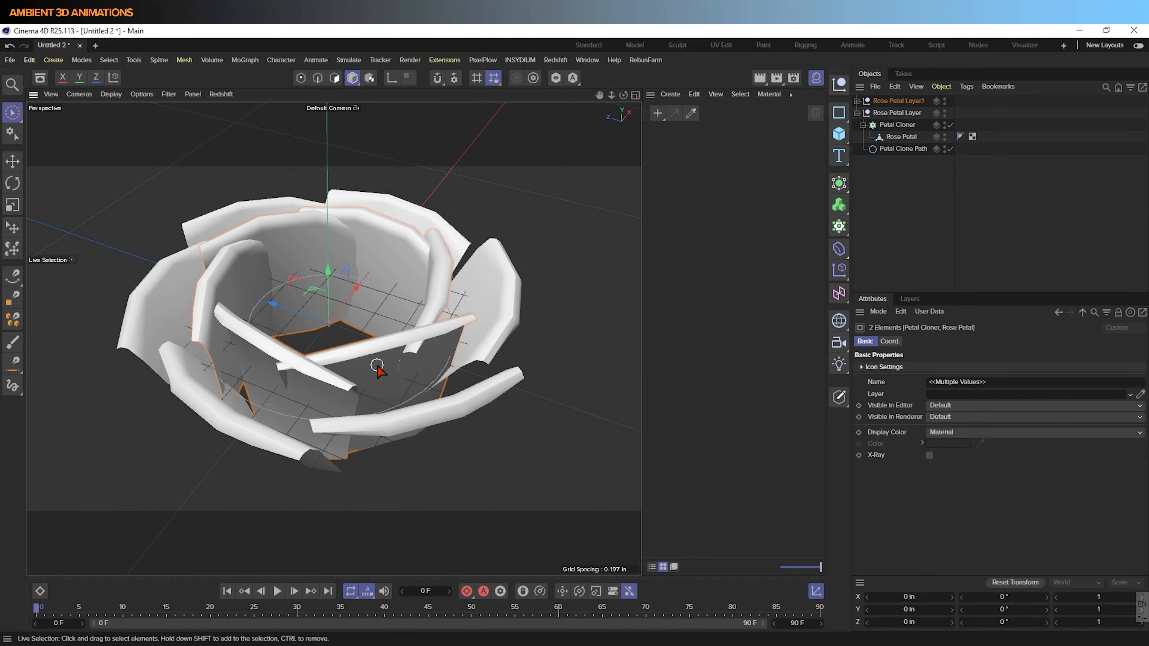
pyautogui.click(856, 112)
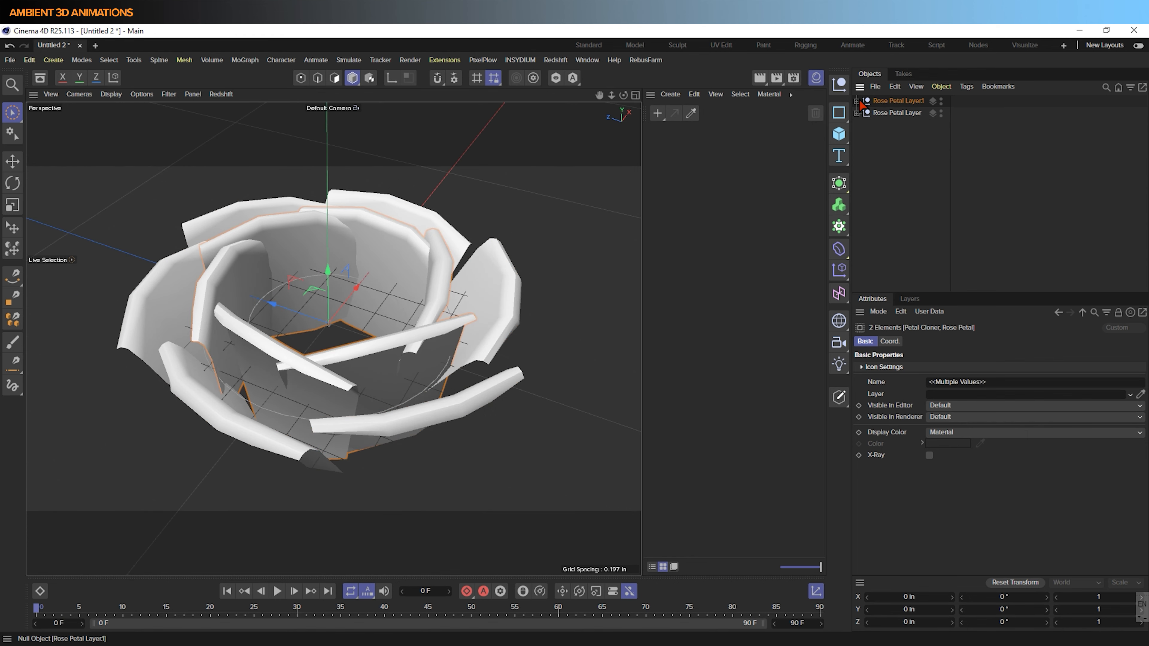
pyautogui.click(857, 100)
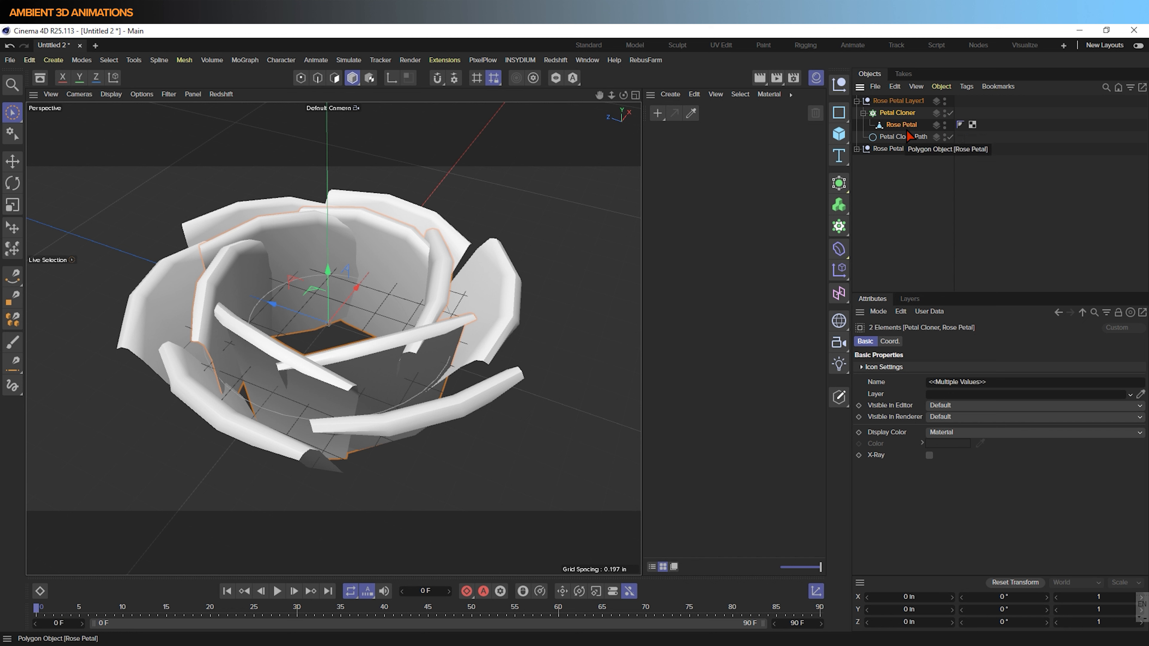
pyautogui.click(951, 113)
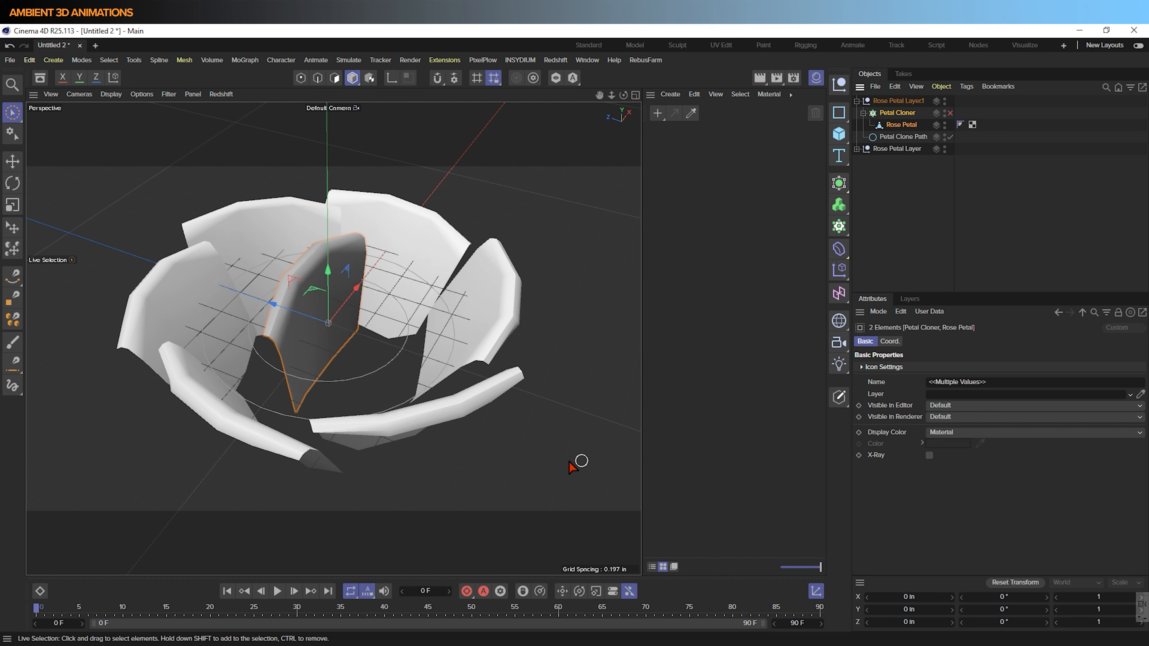
# Add a horizontal loop cut across the lower part of the isolated Rose Petal.
pyautogui.keyDown('alt'); pyautogui.moveTo(569, 462); pyautogui.dragTo(486, 445); pyautogui.keyUp('alt')
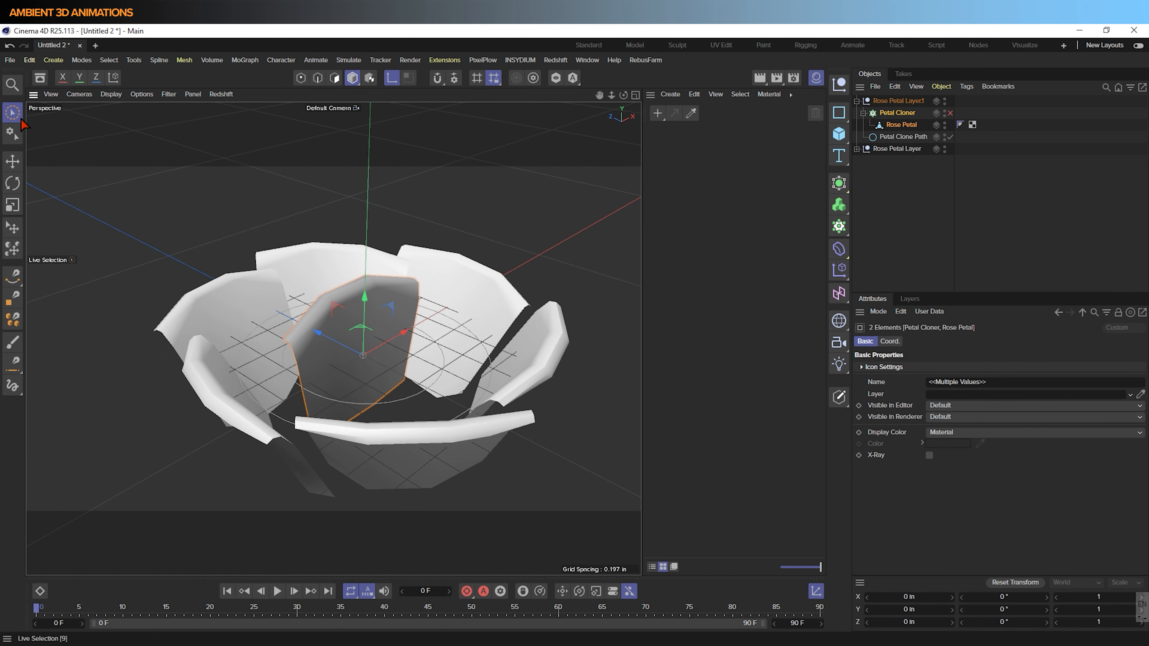
pyautogui.click(317, 77)
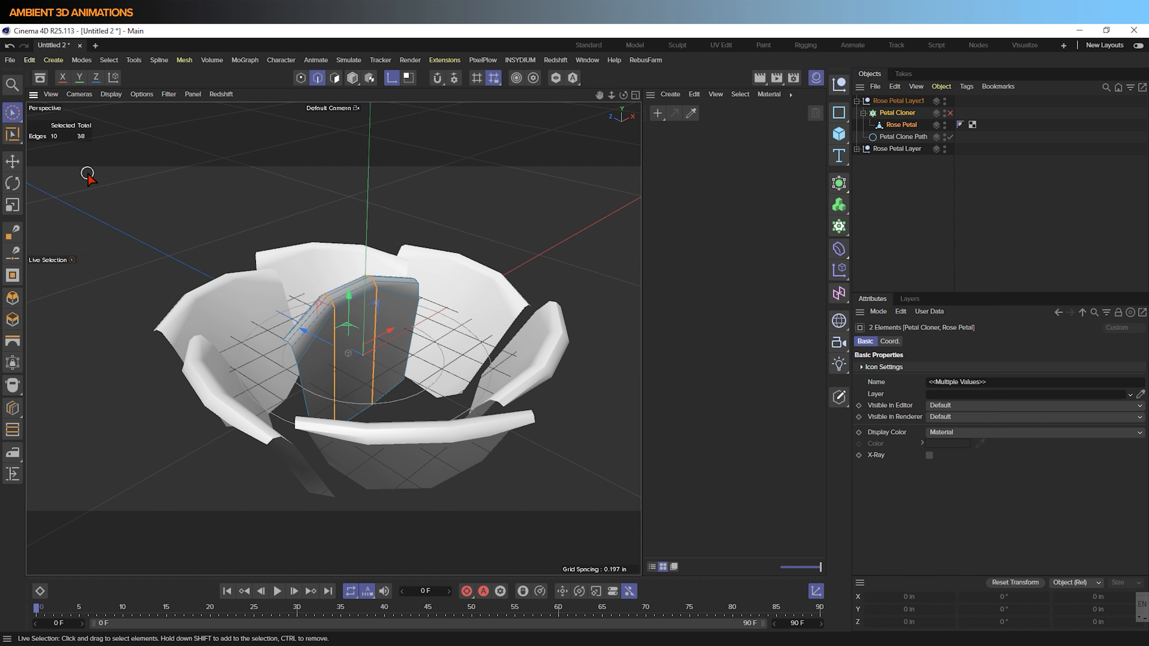
pyautogui.press('k')
pyautogui.press('l')
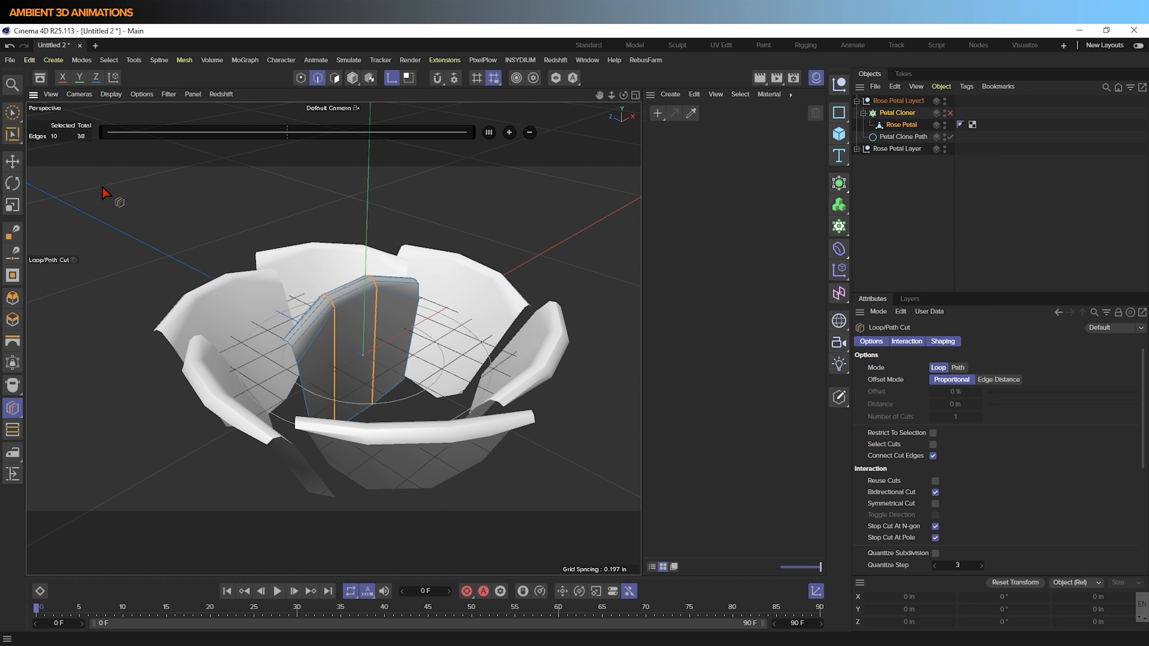
pyautogui.click(334, 387)
pyautogui.keyDown('alt'); pyautogui.moveTo(336, 388); pyautogui.dragTo(373, 431); pyautogui.keyUp('alt')
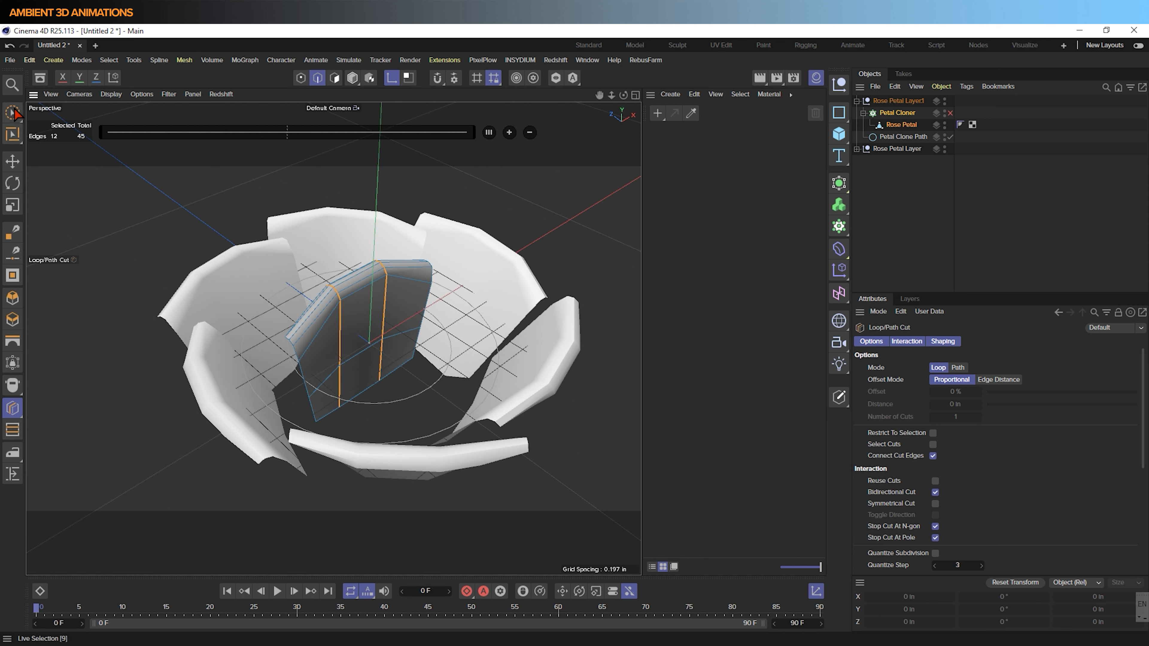
# Select the two middle points on the petal's bottom edge and move them along the Z axis to curve the edge.
pyautogui.click(301, 77)
pyautogui.click(12, 113)
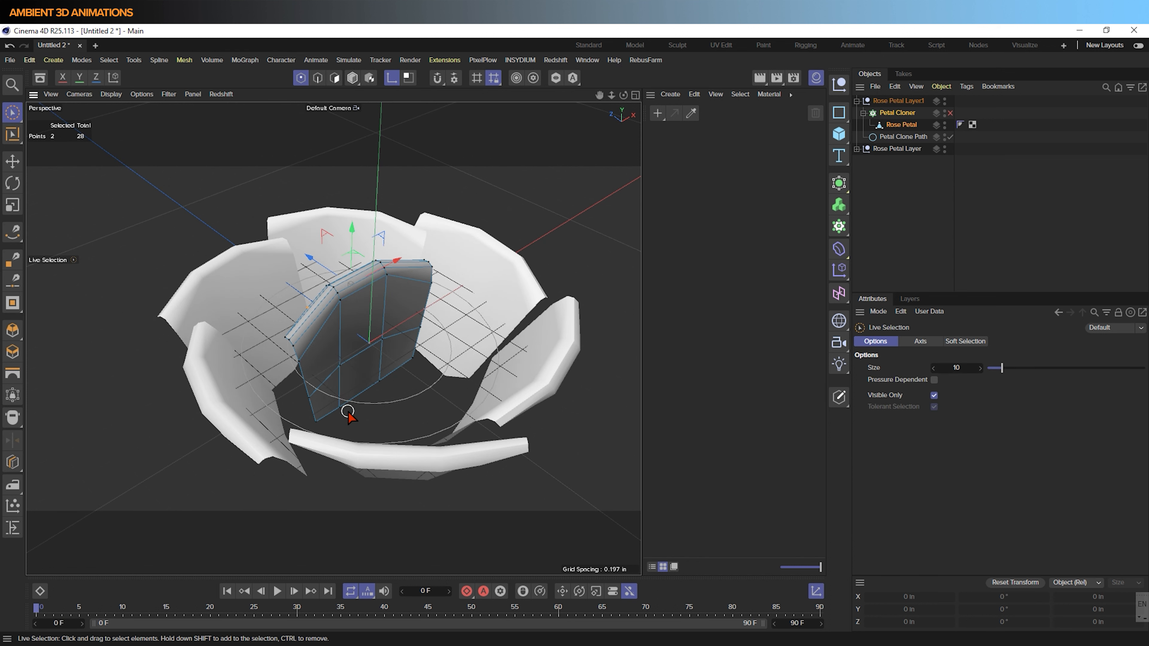
pyautogui.click(343, 409)
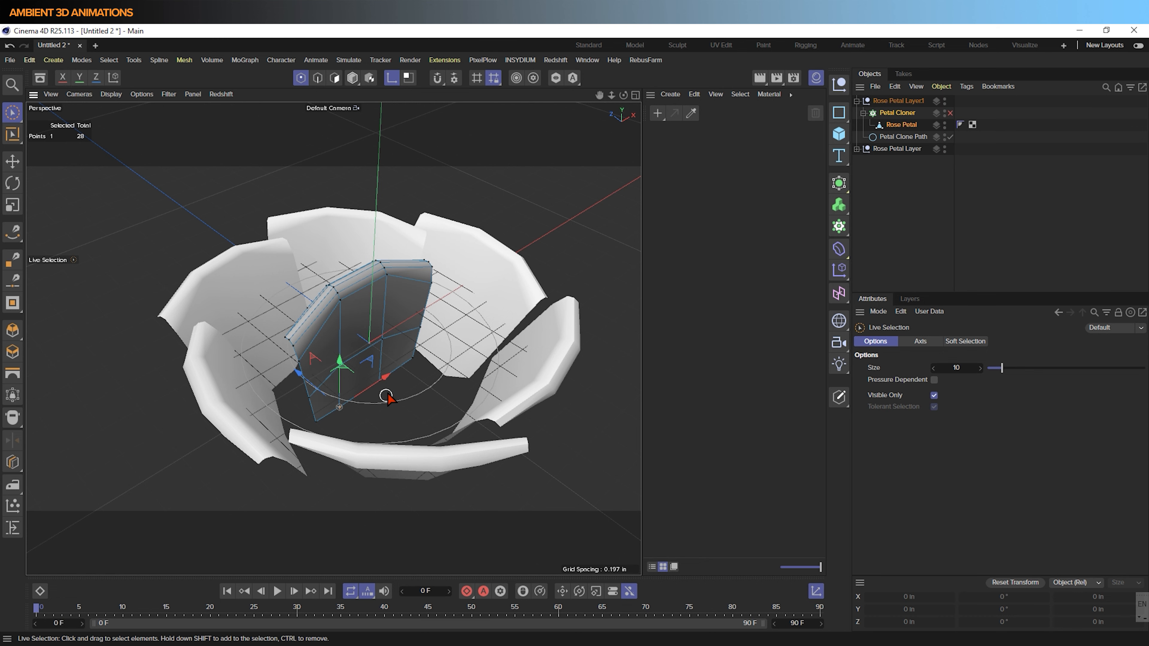
pyautogui.scroll(4, 380, 389)
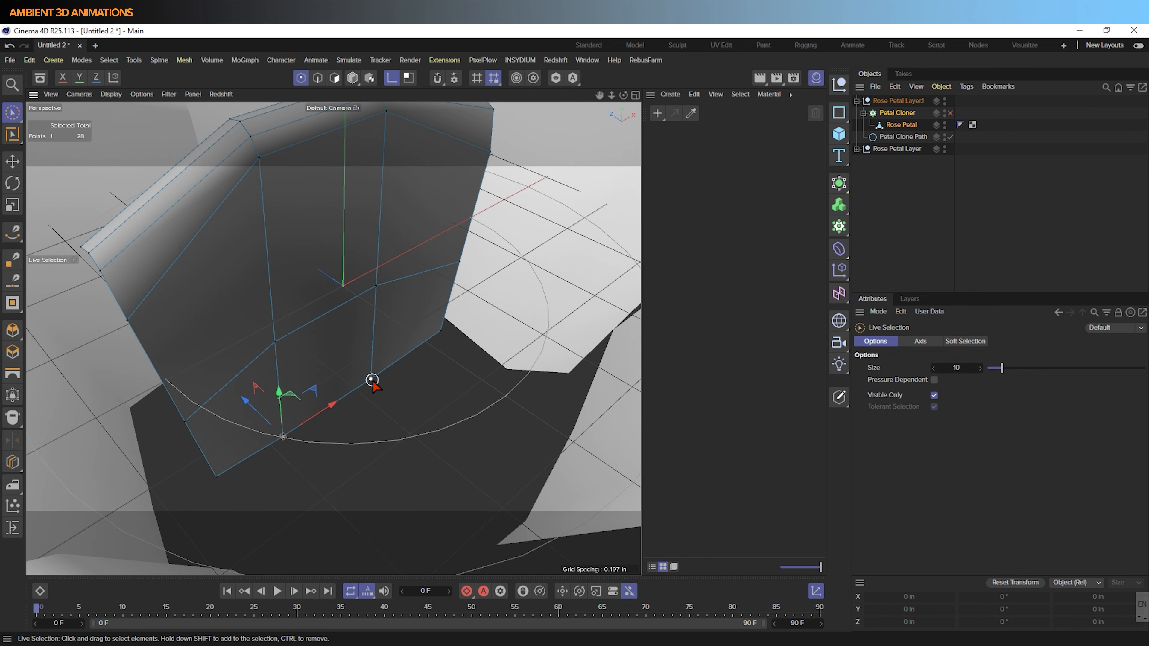
pyautogui.keyDown('shift'); pyautogui.click(369, 379); pyautogui.keyUp('shift')
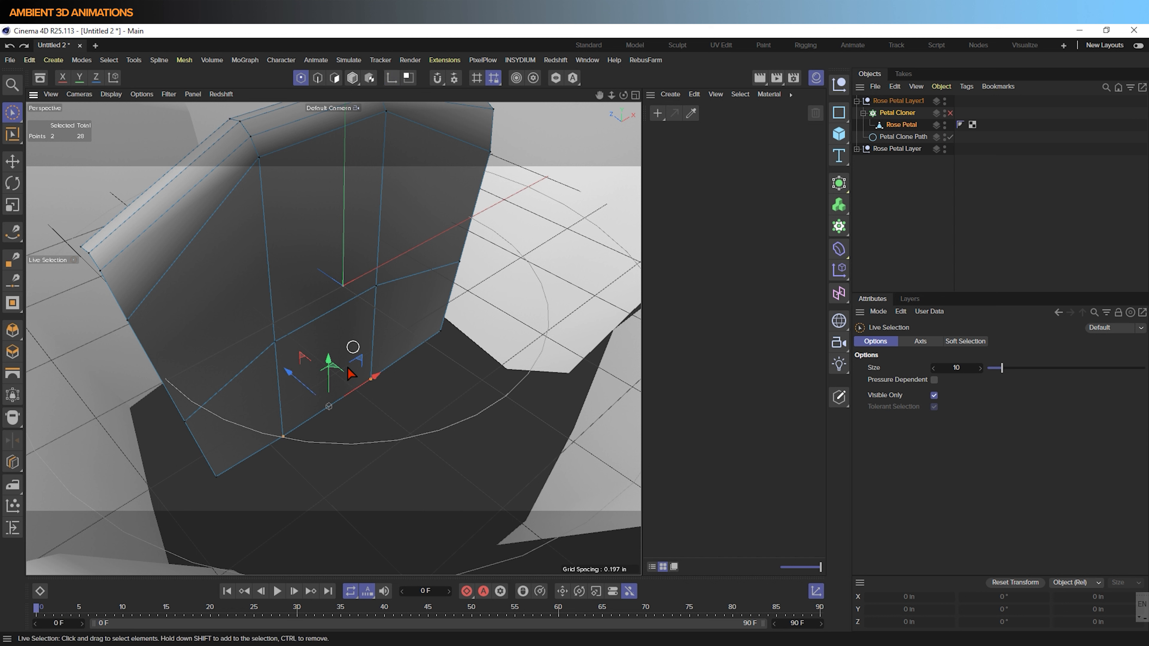
pyautogui.moveTo(286, 369); pyautogui.dragTo(305, 387)
# Select the petal's two bottom corner points and move them slightly along Z in the same direction as the middle points.
pyautogui.click(218, 478)
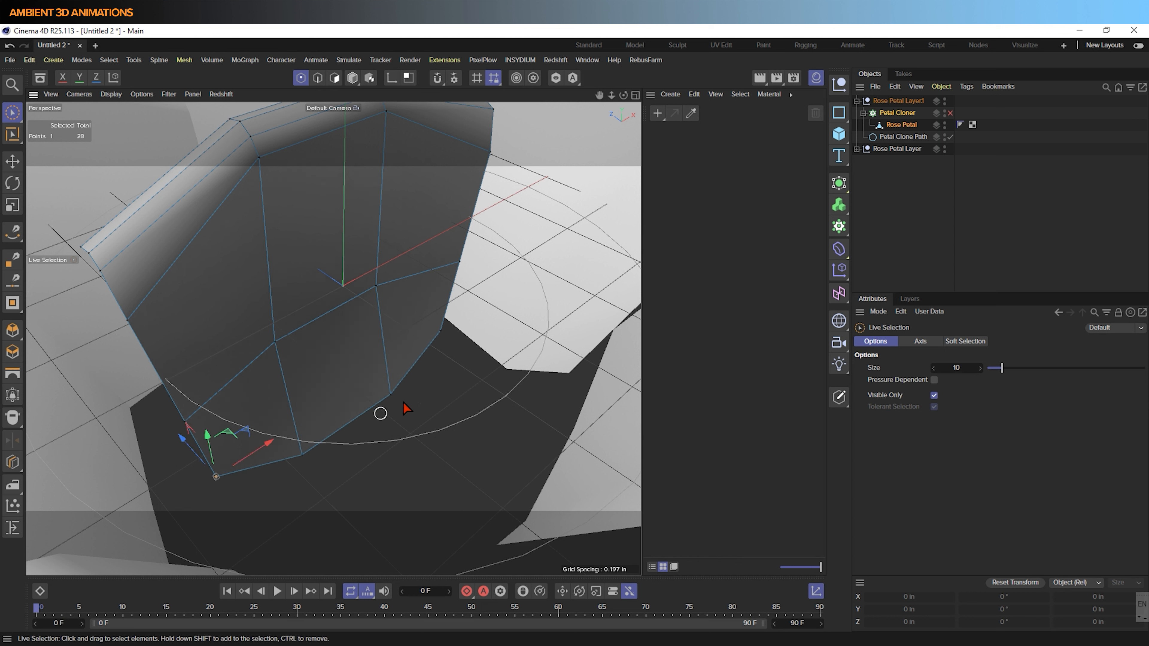
pyautogui.keyDown('shift'); pyautogui.click(441, 333); pyautogui.keyUp('shift')
pyautogui.moveTo(290, 362); pyautogui.dragTo(307, 369)
pyautogui.scroll(-5, 306, 375)
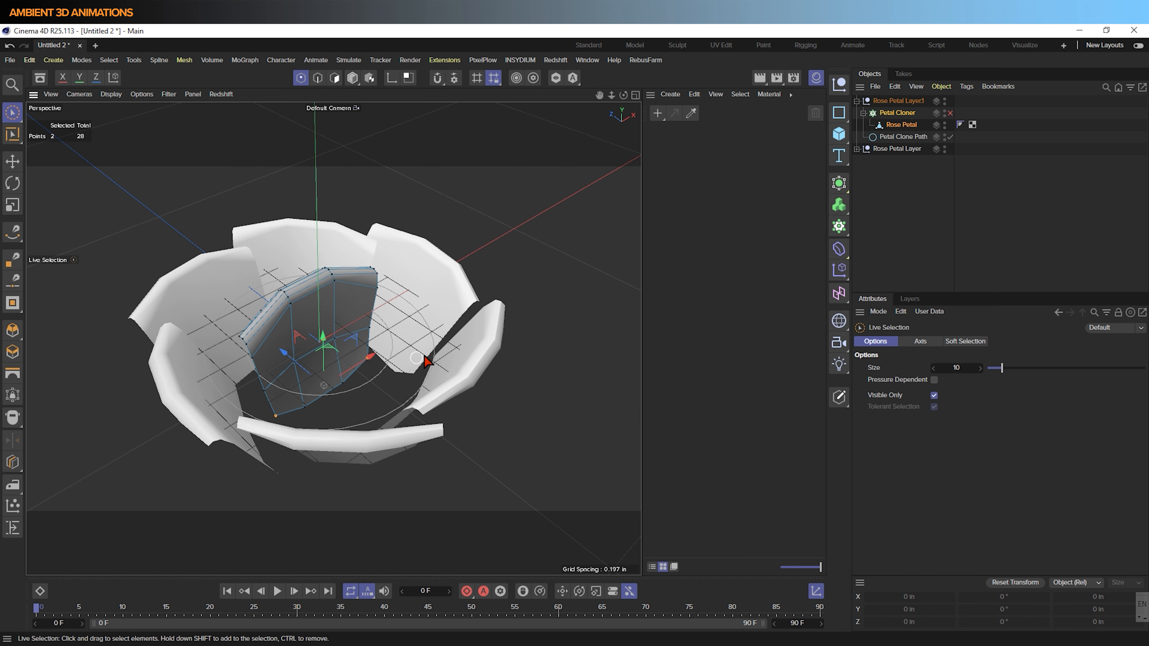
# Re-enable the Petal Cloner in Rose Petal Layer1 and scale the petal's two bottom corner points closer together.
pyautogui.click(950, 114)
pyautogui.keyDown('alt'); pyautogui.moveTo(430, 396); pyautogui.dragTo(428, 468); pyautogui.keyUp('alt')
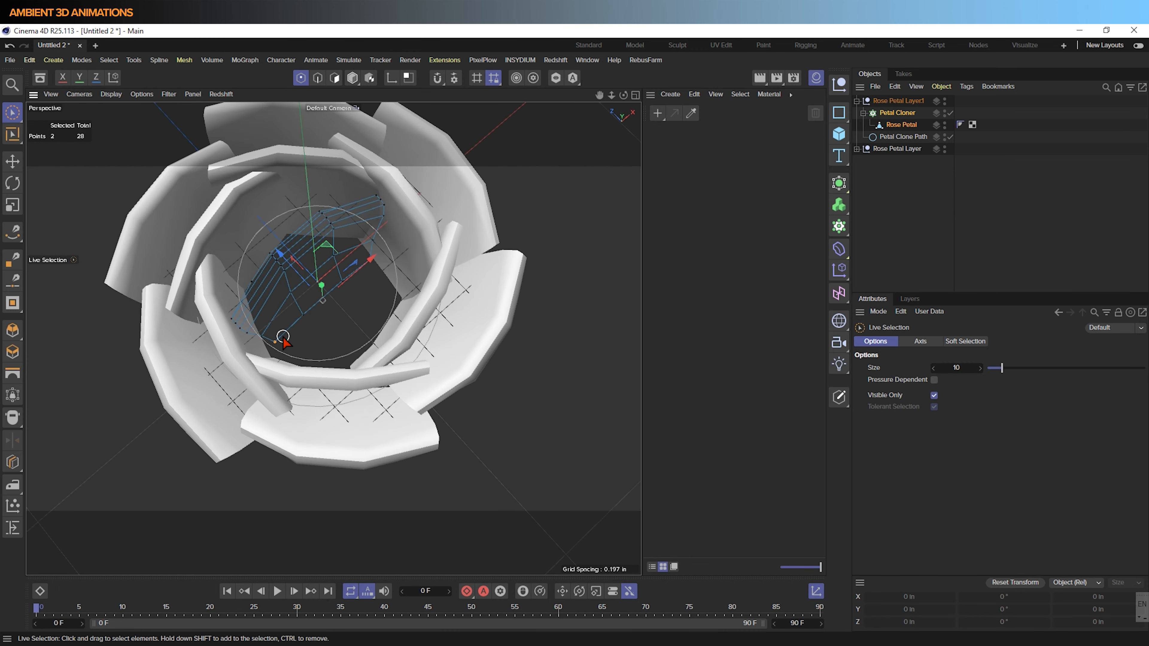
pyautogui.press('t')
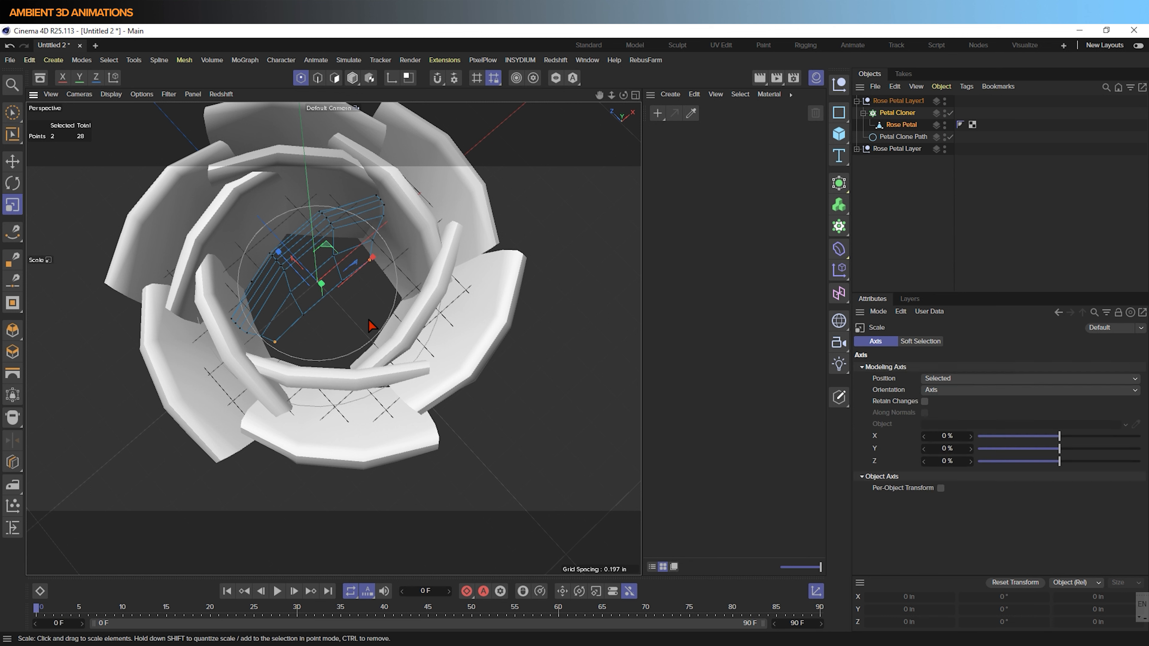
pyautogui.moveTo(384, 319); pyautogui.dragTo(317, 356)
pyautogui.keyDown('alt'); pyautogui.moveTo(317, 413); pyautogui.dragTo(368, 333); pyautogui.keyUp('alt')
pyautogui.keyDown('alt'); pyautogui.moveTo(369, 333); pyautogui.dragTo(346, 435); pyautogui.keyUp('alt')
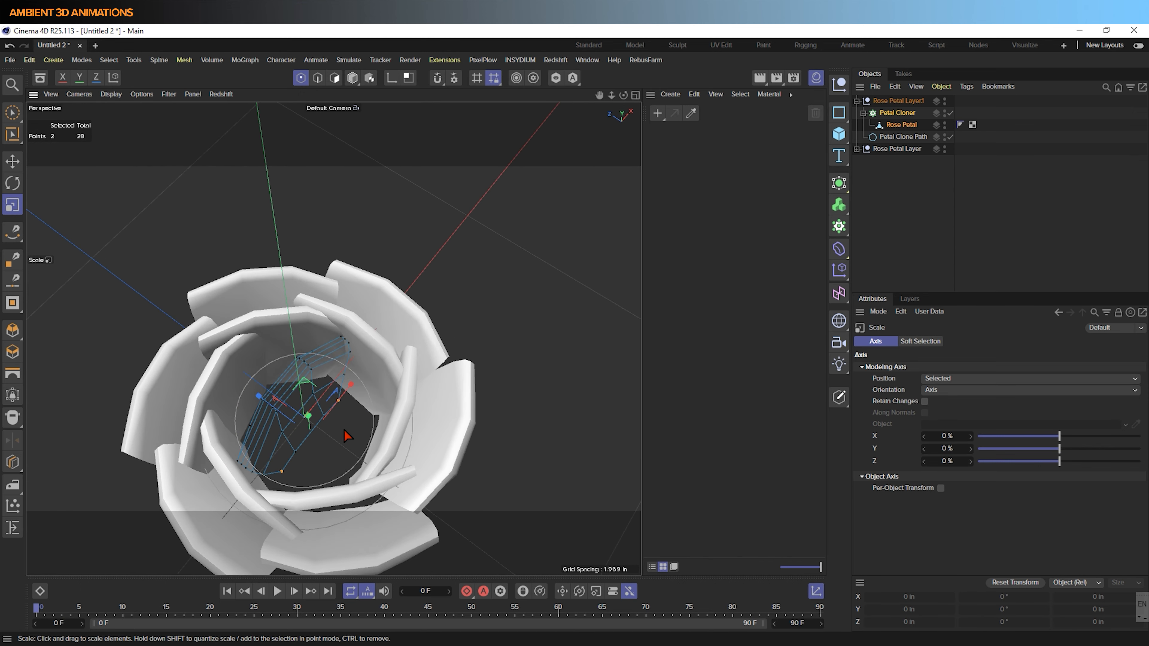
# Add the two middle bottom points to the selection and scale all four points down to narrow the petal's base.
pyautogui.keyDown('shift'); pyautogui.click(295, 452); pyautogui.keyUp('shift')
pyautogui.scroll(5, 333, 424)
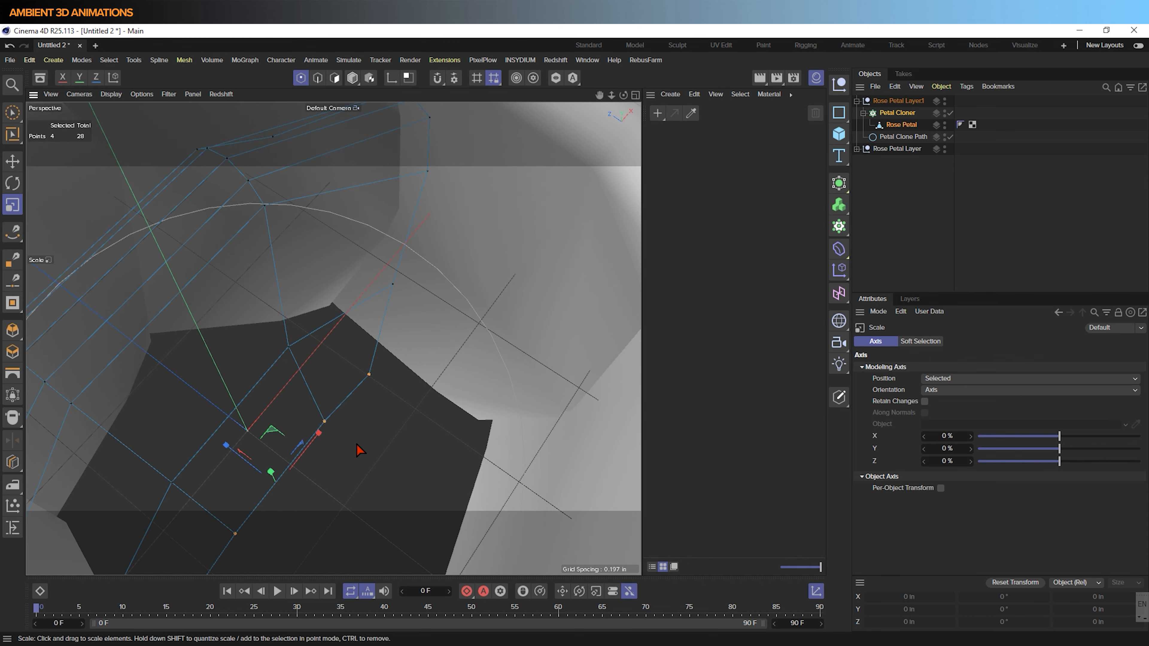
pyautogui.moveTo(357, 447); pyautogui.dragTo(270, 522)
pyautogui.scroll(-5, 298, 493)
pyautogui.keyDown('alt'); pyautogui.moveTo(301, 494); pyautogui.dragTo(271, 437, button='middle'); pyautogui.keyUp('alt')
pyautogui.keyDown('alt'); pyautogui.moveTo(271, 438); pyautogui.dragTo(274, 351); pyautogui.keyUp('alt')
pyautogui.moveTo(352, 386); pyautogui.dragTo(187, 397)
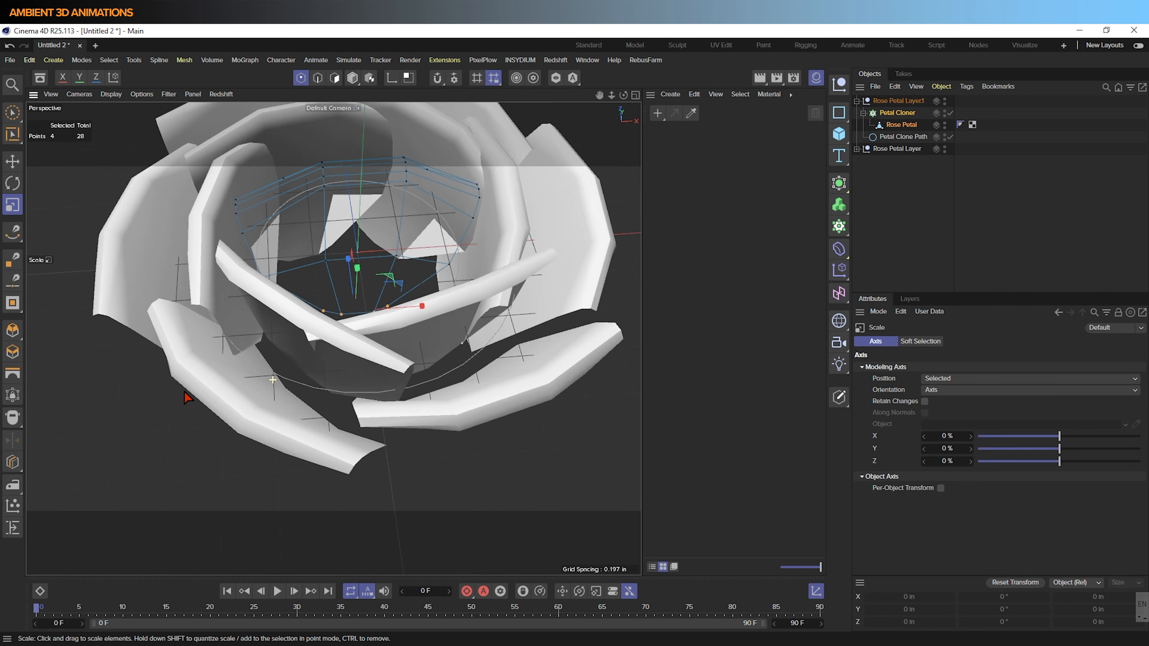
# Set the clone count of Rose Petal Layer1's Petal Cloner to 4.
pyautogui.click(956, 343)
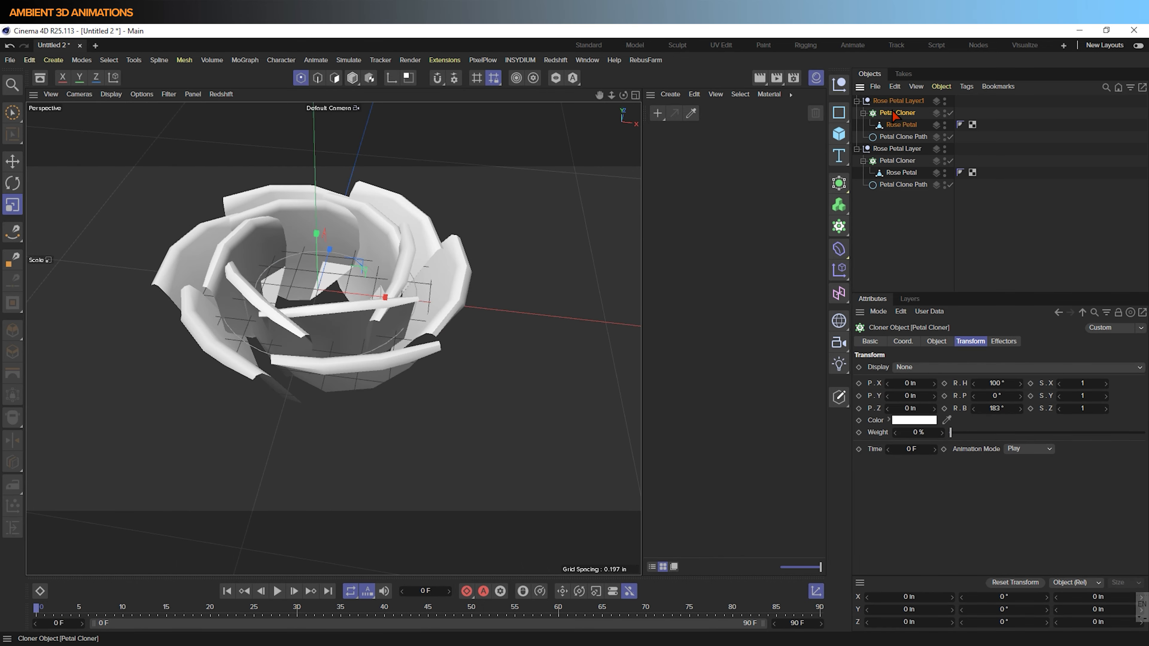
pyautogui.click(935, 342)
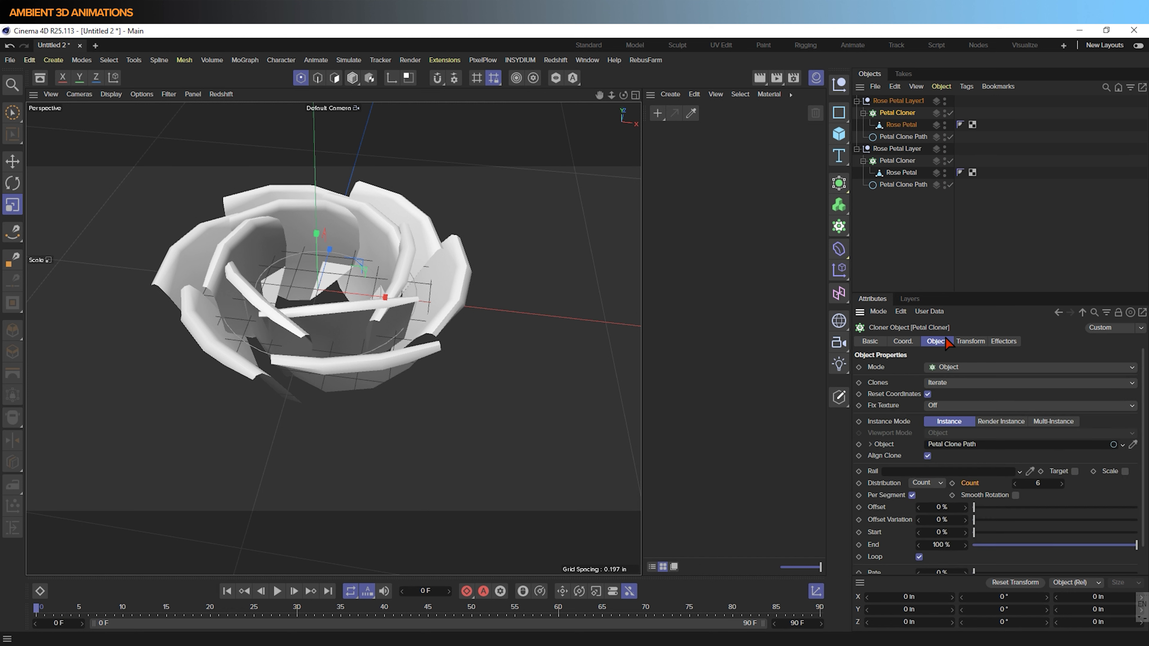
pyautogui.click(1015, 484)
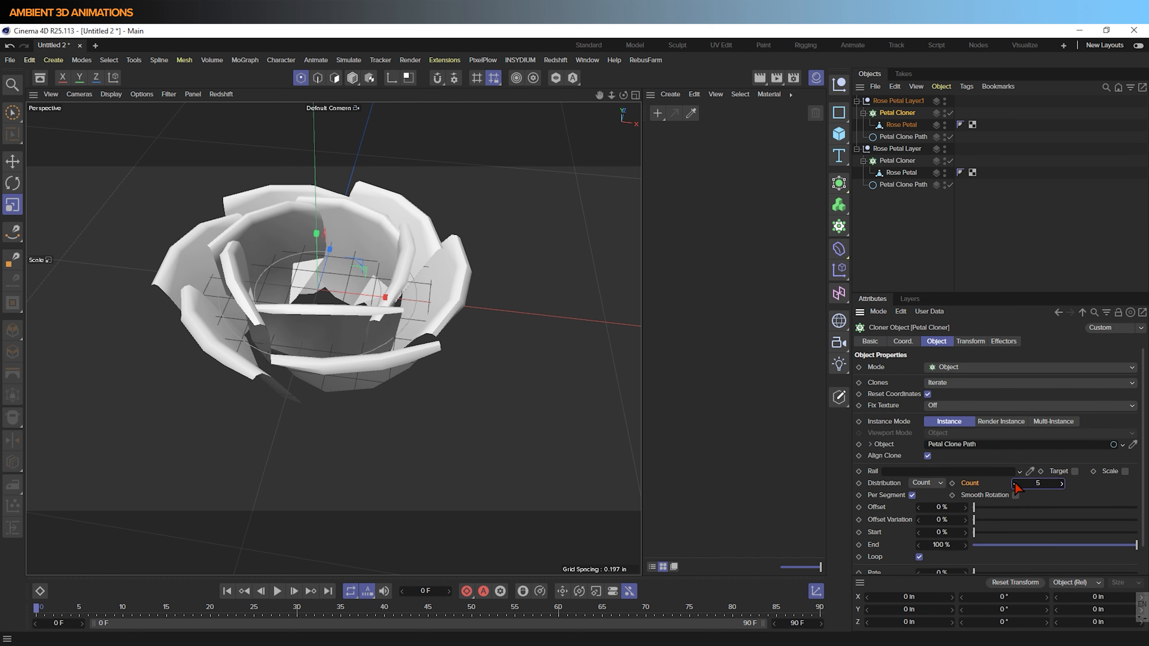
pyautogui.click(1015, 484)
pyautogui.keyDown('alt'); pyautogui.moveTo(443, 357); pyautogui.dragTo(421, 382); pyautogui.keyUp('alt')
pyautogui.scroll(-3, 409, 363)
pyautogui.keyDown('alt'); pyautogui.moveTo(410, 363); pyautogui.dragTo(463, 424, button='middle'); pyautogui.keyUp('alt')
pyautogui.moveTo(432, 385)
pyautogui.keyDown('alt'); pyautogui.mouseDown()
pyautogui.moveTo(459, 320)
pyautogui.moveTo(502, 361)
pyautogui.mouseUp(); pyautogui.keyUp('alt')
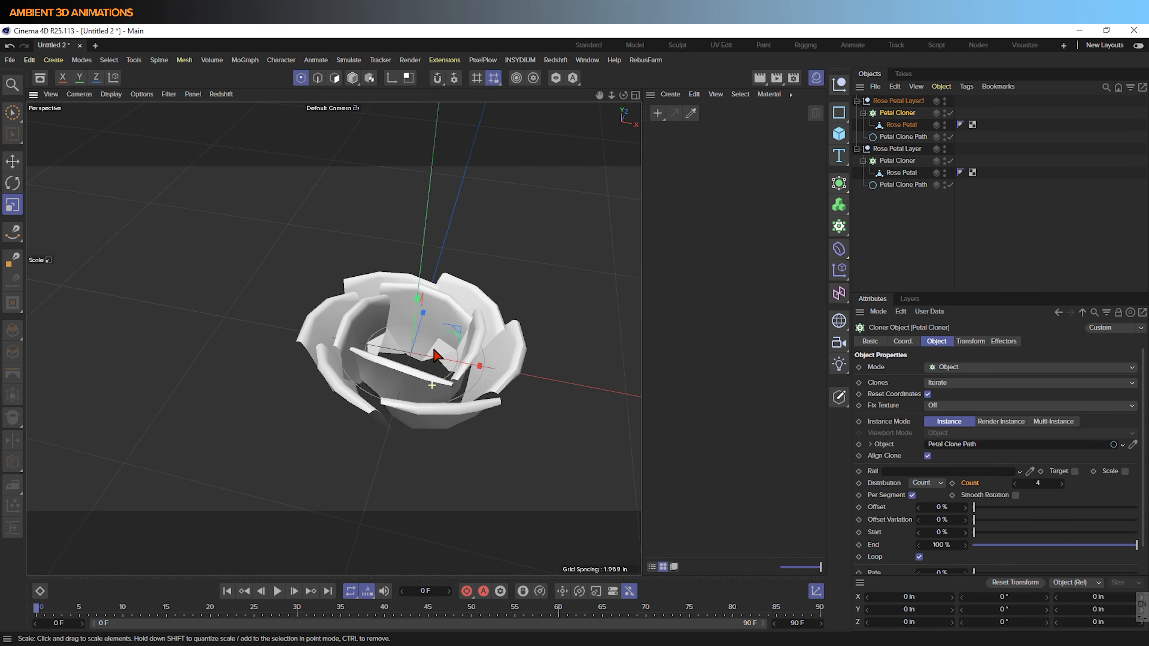
# Duplicate Rose Petal Layer1 and scale the copy's Petal Clone Path to a radius of about 0.3 in for a smaller inner ring.
pyautogui.click(903, 137)
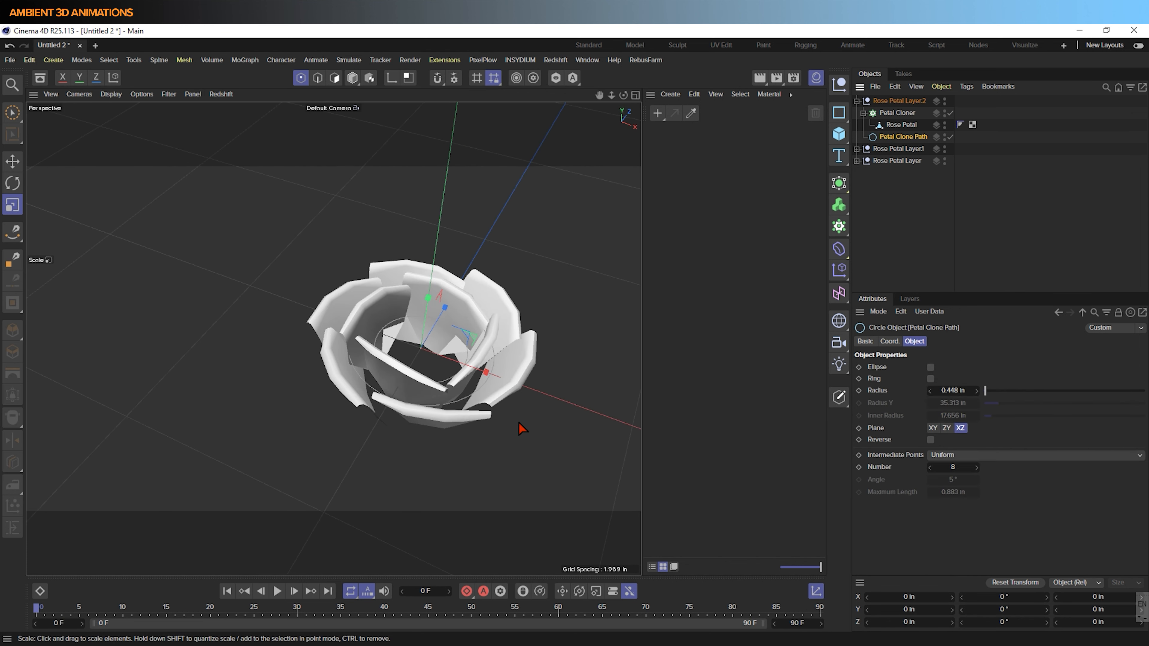
pyautogui.press('t')
pyautogui.moveTo(574, 340)
pyautogui.mouseDown()
pyautogui.moveTo(474, 384)
pyautogui.moveTo(273, 403)
pyautogui.mouseUp()
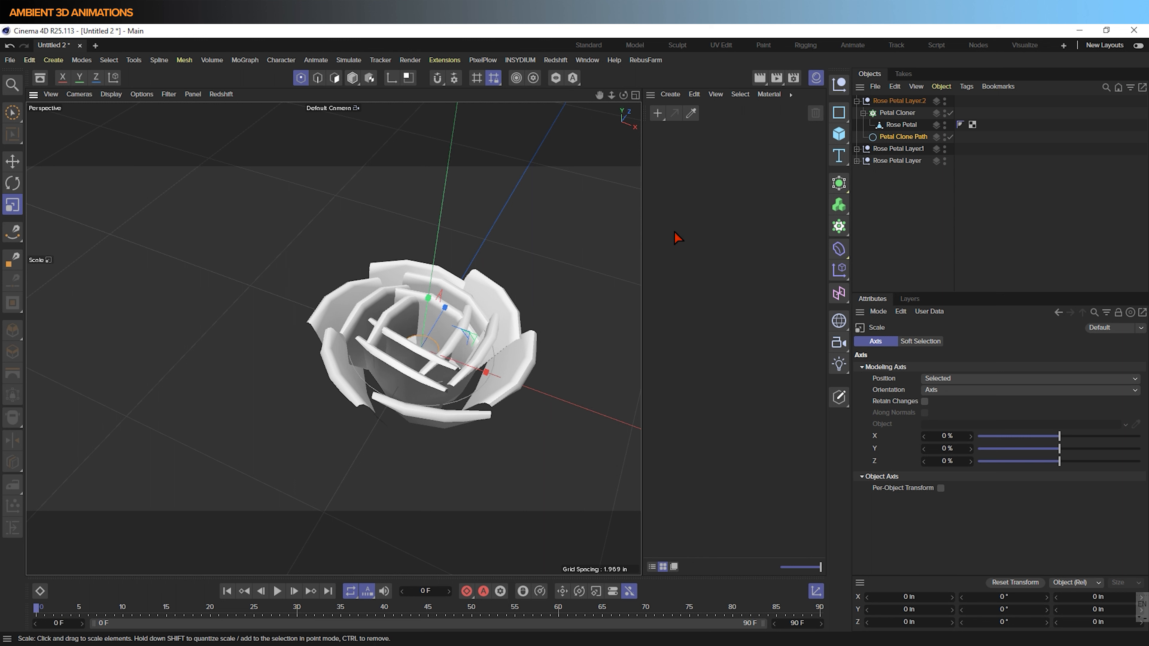
pyautogui.click(900, 125)
pyautogui.moveTo(570, 272); pyautogui.dragTo(523, 428)
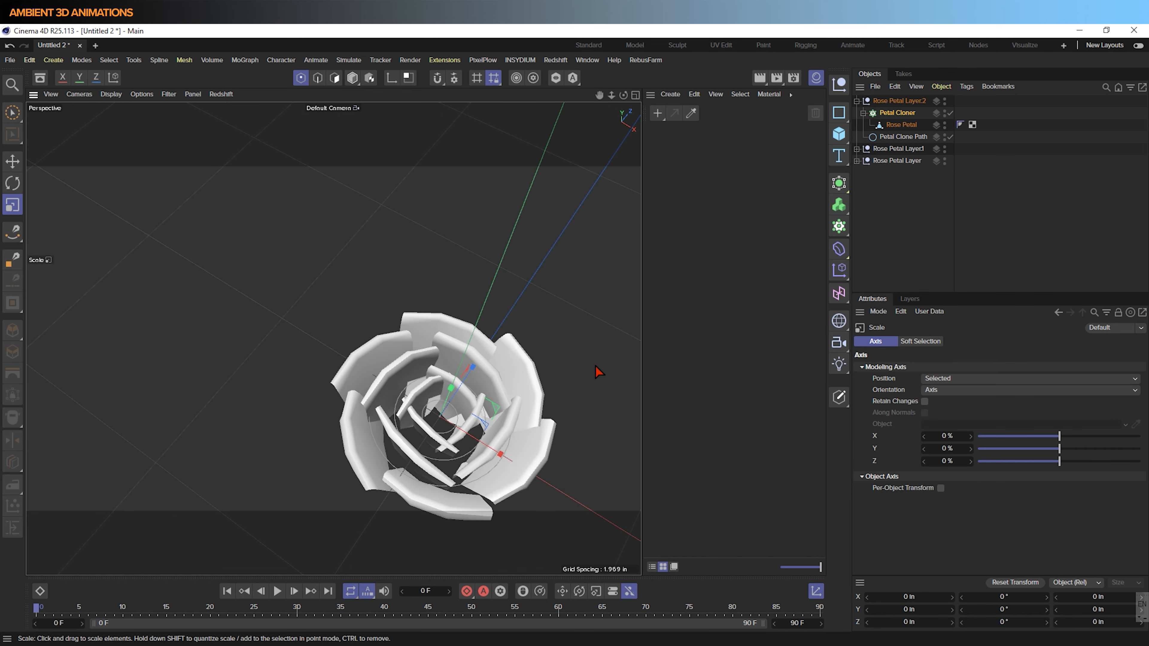
pyautogui.click(902, 136)
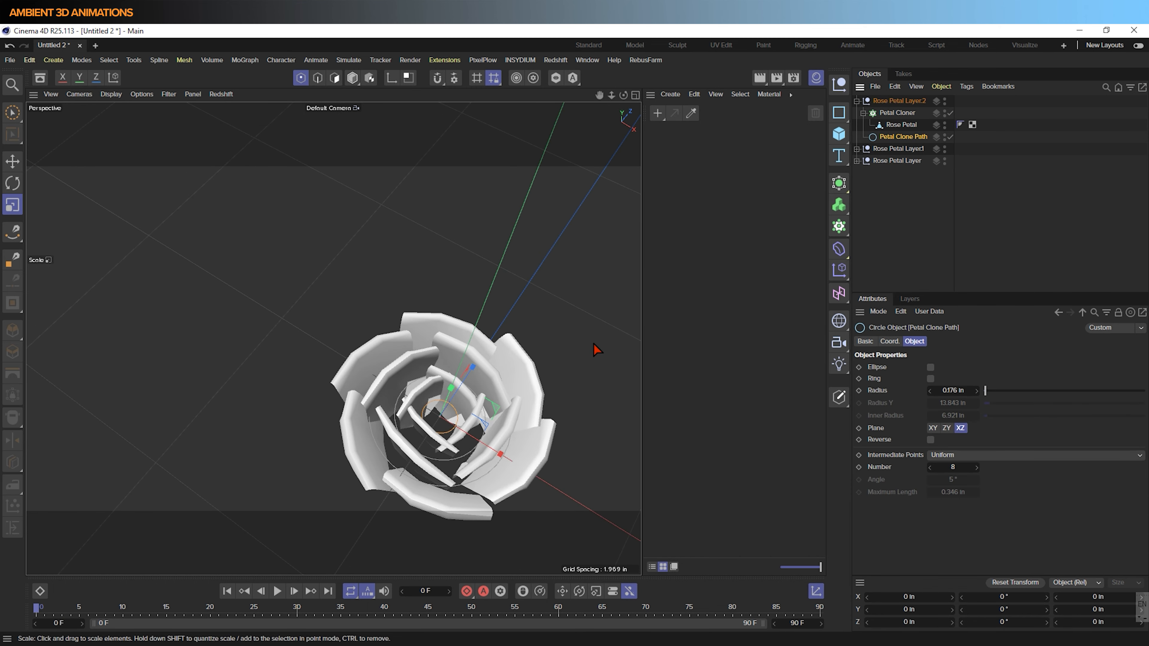
pyautogui.moveTo(597, 349); pyautogui.dragTo(711, 289)
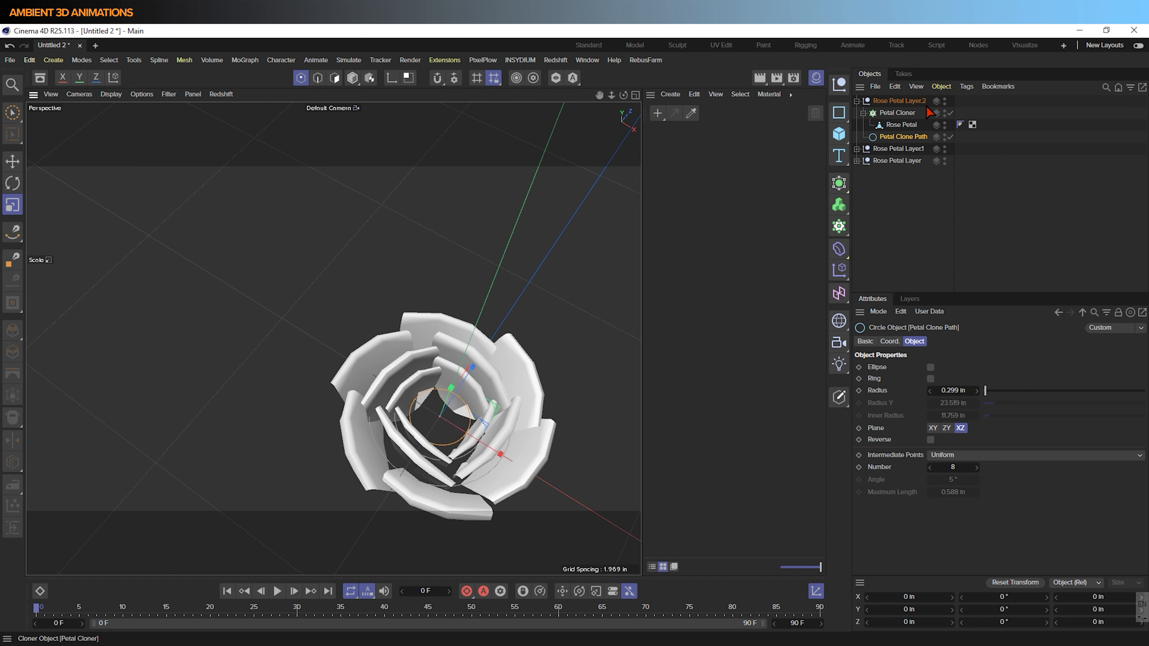
# Rotate the whole Rose Petal Layer.2 about its vertical axis so its petals are staggered against the surrounding ring.
pyautogui.click(903, 102)
pyautogui.press('r')
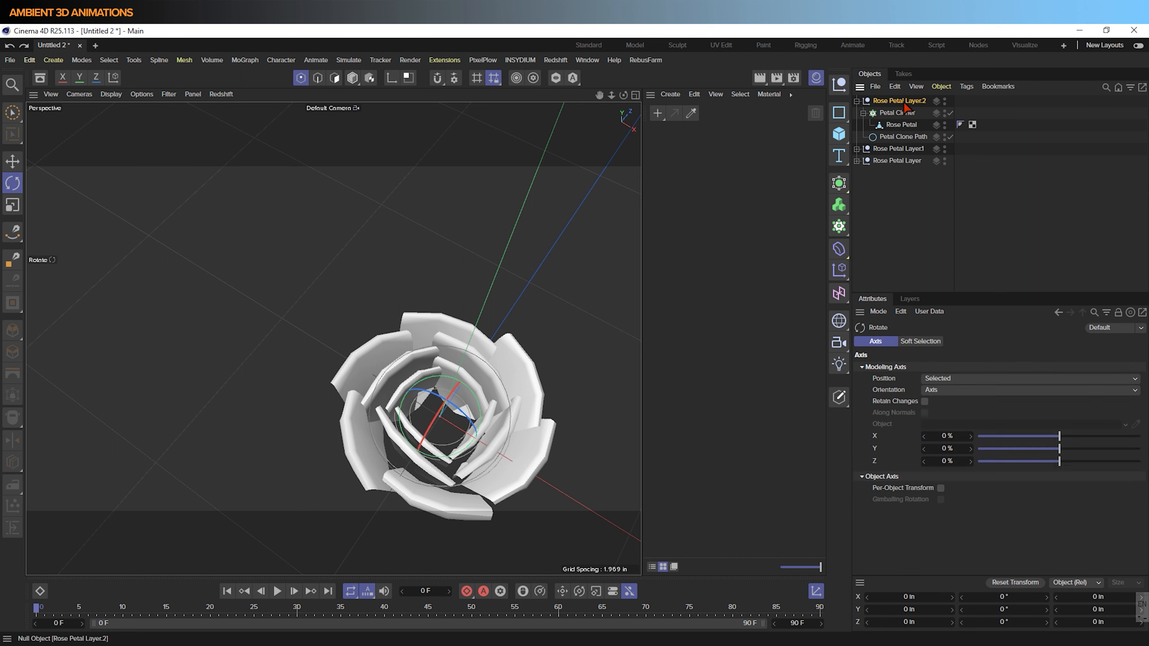
pyautogui.click(903, 102)
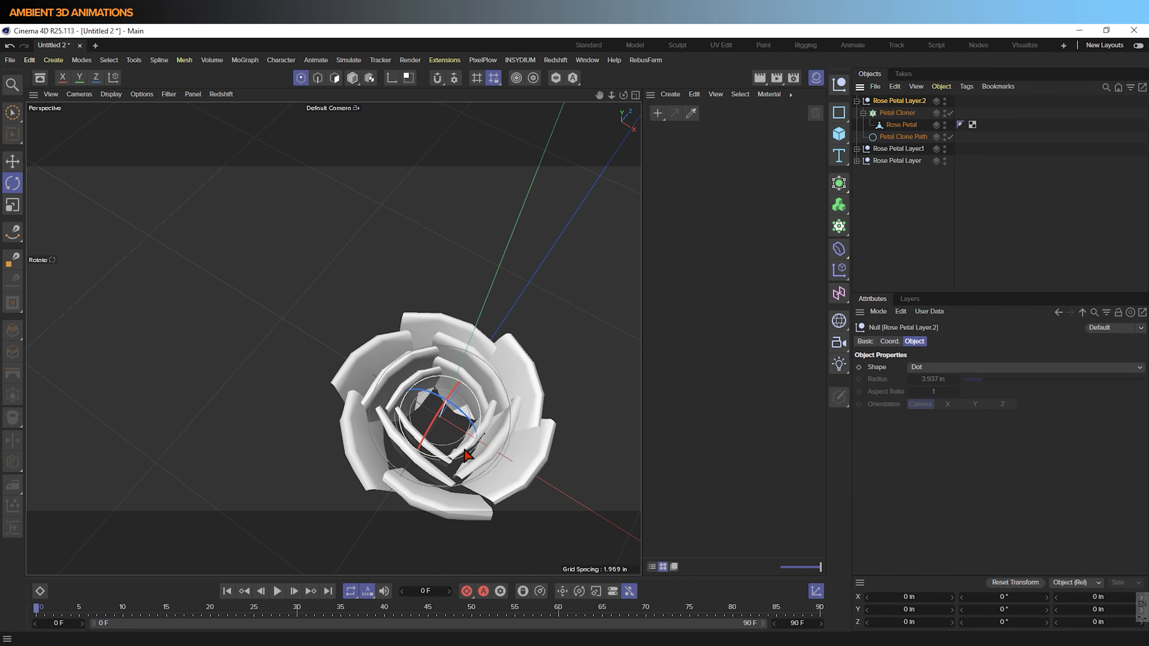
pyautogui.moveTo(467, 453); pyautogui.dragTo(435, 454)
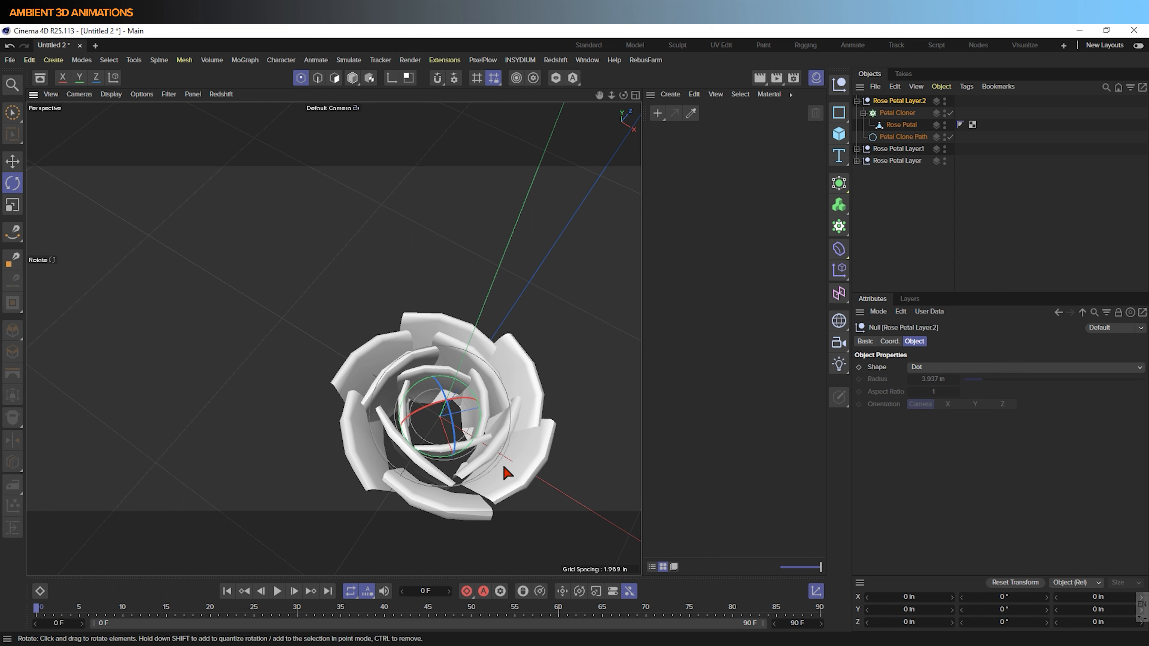
pyautogui.keyDown('alt'); pyautogui.moveTo(585, 502); pyautogui.dragTo(596, 469); pyautogui.keyUp('alt')
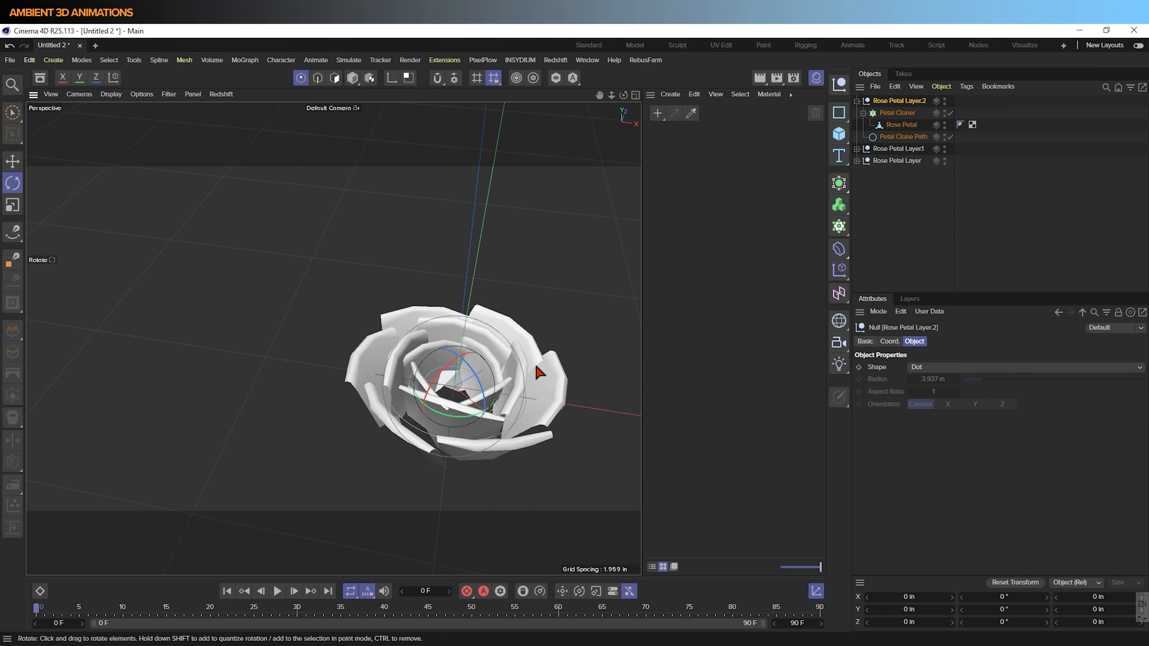
# Duplicate Rose Petal Layer.2 and scale the copy down to form a smaller petal ring at the rose's centre.
pyautogui.moveTo(539, 372)
pyautogui.keyDown('alt'); pyautogui.mouseDown()
pyautogui.moveTo(333, 338)
pyautogui.moveTo(387, 416)
pyautogui.moveTo(340, 318)
pyautogui.moveTo(325, 326)
pyautogui.moveTo(360, 410)
pyautogui.moveTo(331, 403)
pyautogui.mouseUp(); pyautogui.keyUp('alt')
pyautogui.hotkey('ctrl', 'c')
pyautogui.hotkey('ctrl', 'v')
pyautogui.click(903, 126)
pyautogui.click(900, 138)
pyautogui.press('t')
pyautogui.click(901, 125)
pyautogui.moveTo(564, 302); pyautogui.dragTo(498, 326)
pyautogui.click(896, 114)
pyautogui.keyDown('alt'); pyautogui.moveTo(436, 398); pyautogui.dragTo(442, 344); pyautogui.keyUp('alt')
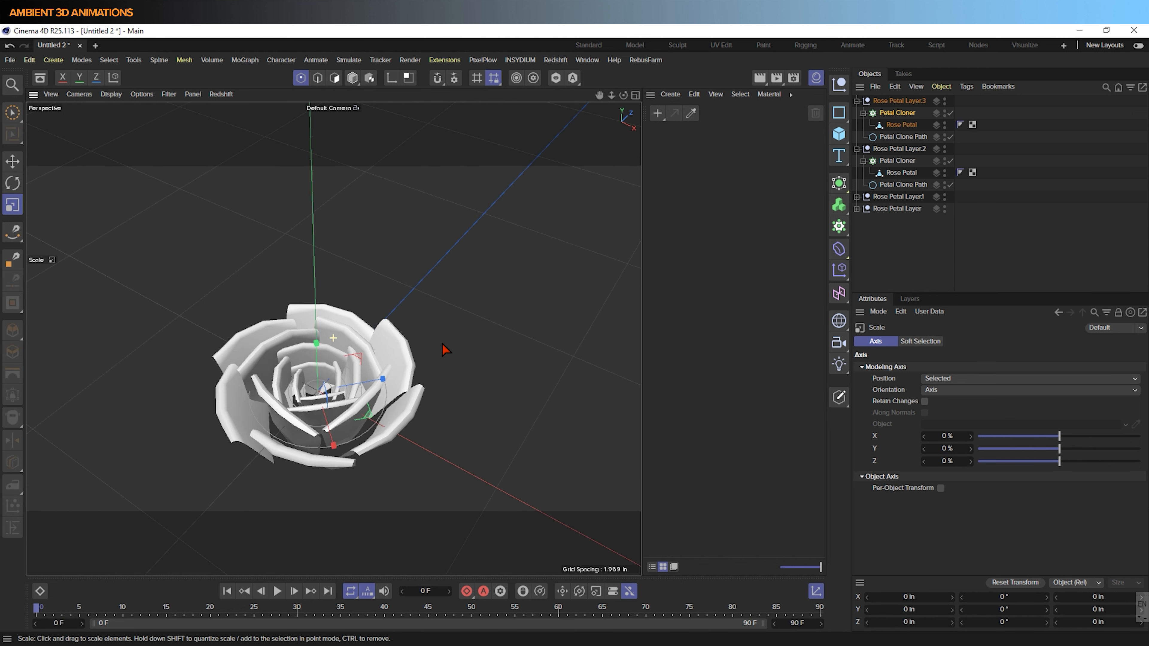
# Set the transform rotation of Rose Petal Layer.3's Petal Cloner to H 113°, P -27° and B 172°.
pyautogui.click(902, 113)
pyautogui.click(970, 340)
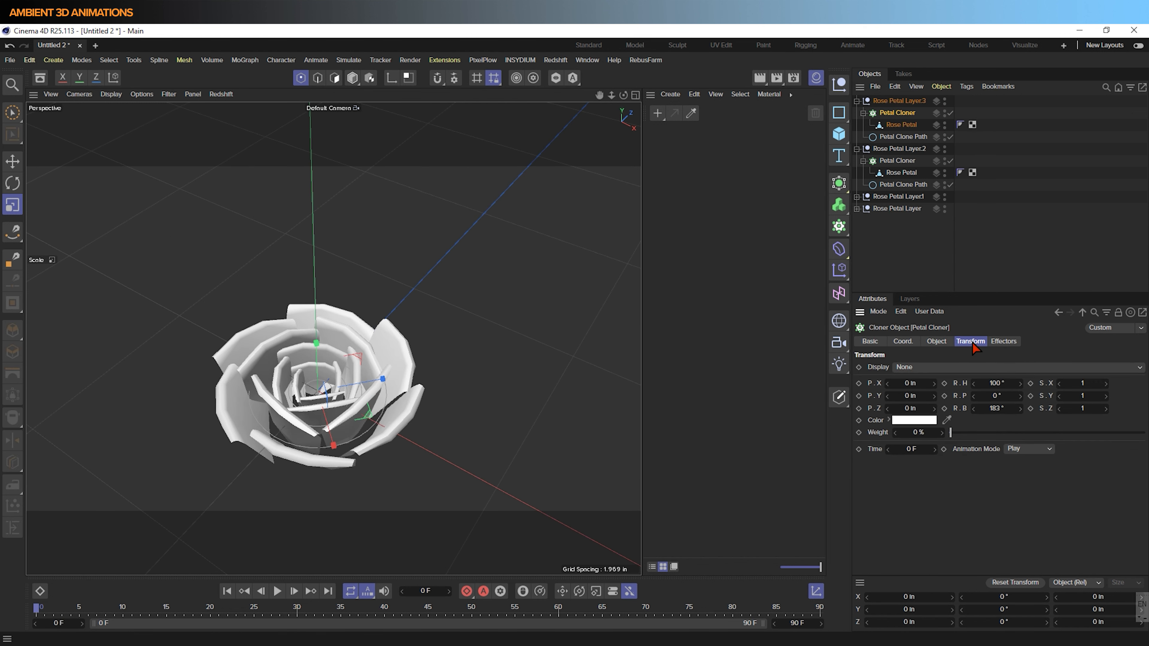
pyautogui.moveTo(1020, 408); pyautogui.dragTo(1004, 383)
pyautogui.moveTo(997, 395); pyautogui.dragTo(983, 396)
pyautogui.keyDown('alt'); pyautogui.moveTo(547, 461); pyautogui.dragTo(554, 487); pyautogui.keyUp('alt')
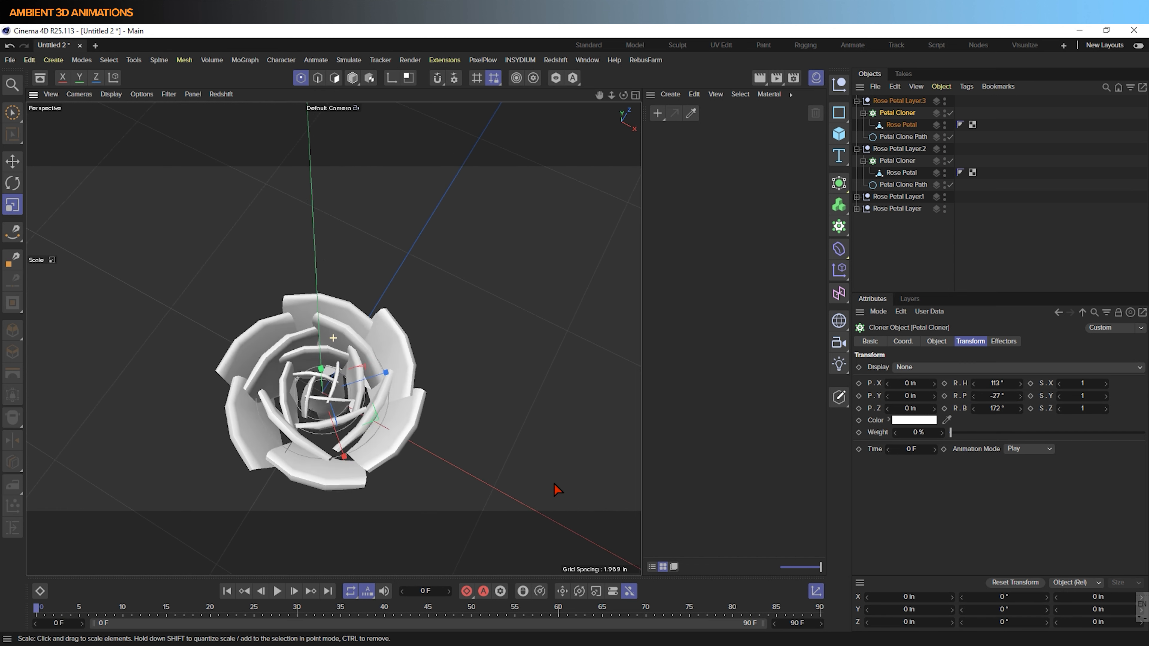
# Examine the nested petal rings from above and the rose's base from the side.
pyautogui.scroll(3, 317, 394)
pyautogui.scroll(2, 316, 390)
pyautogui.click(900, 128)
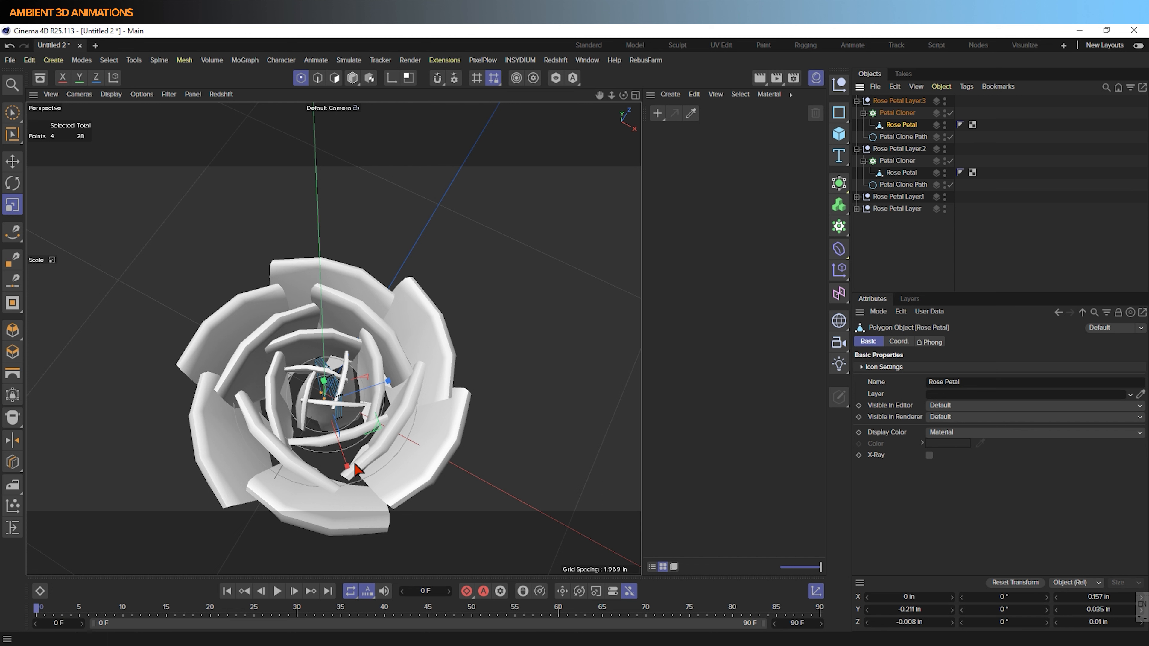
pyautogui.moveTo(346, 458); pyautogui.dragTo(347, 465)
pyautogui.click(351, 79)
pyautogui.keyDown('alt'); pyautogui.moveTo(420, 453); pyautogui.dragTo(419, 428); pyautogui.keyUp('alt')
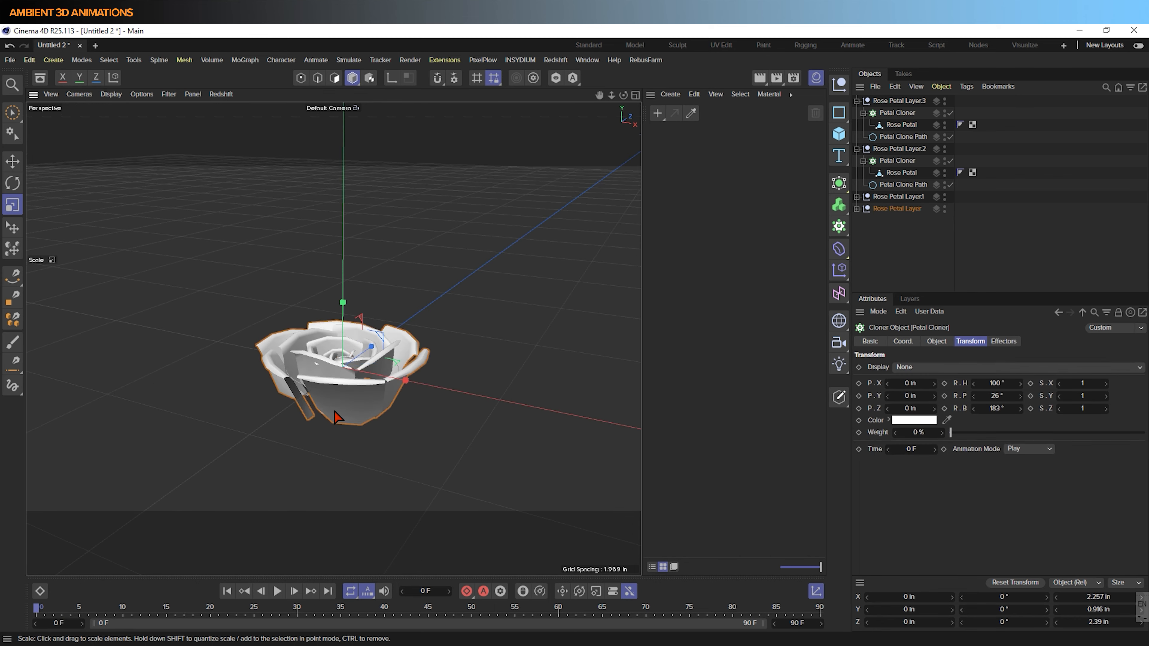
pyautogui.keyDown('alt'); pyautogui.moveTo(284, 450); pyautogui.dragTo(284, 389); pyautogui.keyUp('alt')
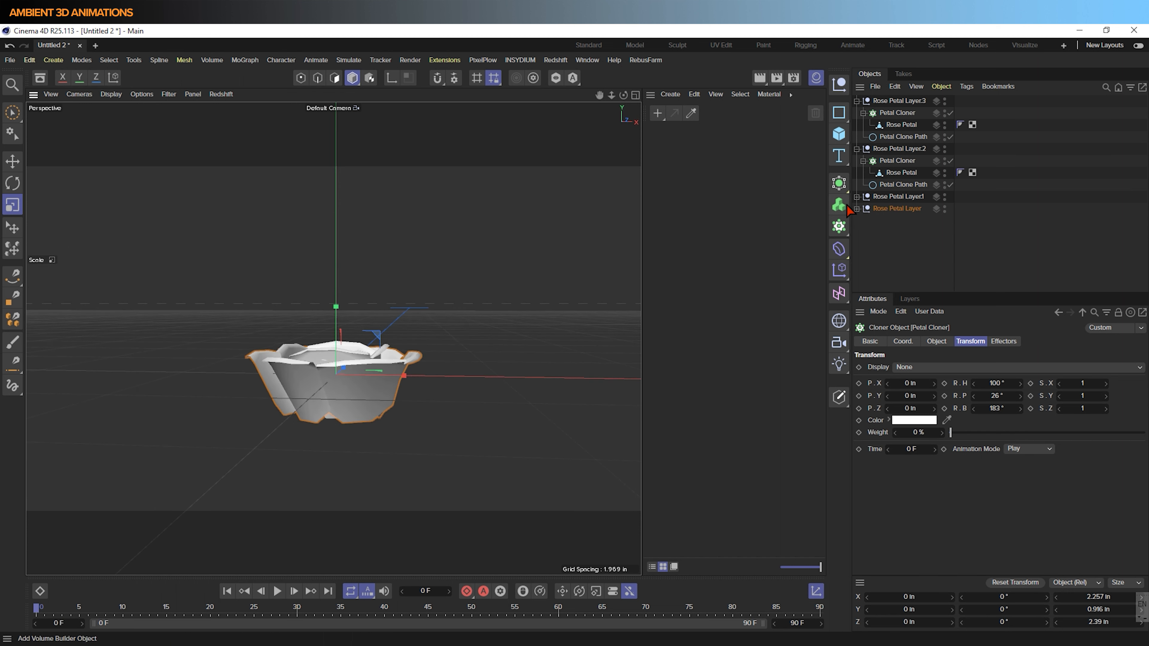
# Collapse the inner layers in the object hierarchy, expand the original Rose Petal Layer and disable its Petal Cloner.
pyautogui.click(856, 100)
pyautogui.click(857, 113)
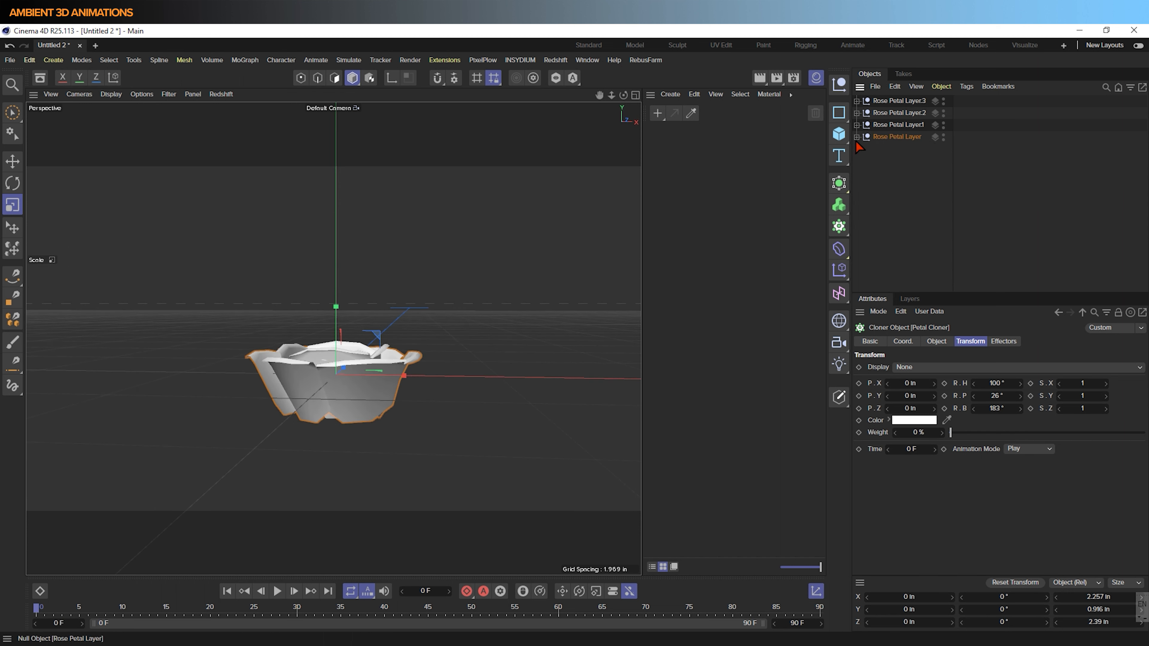
pyautogui.click(857, 137)
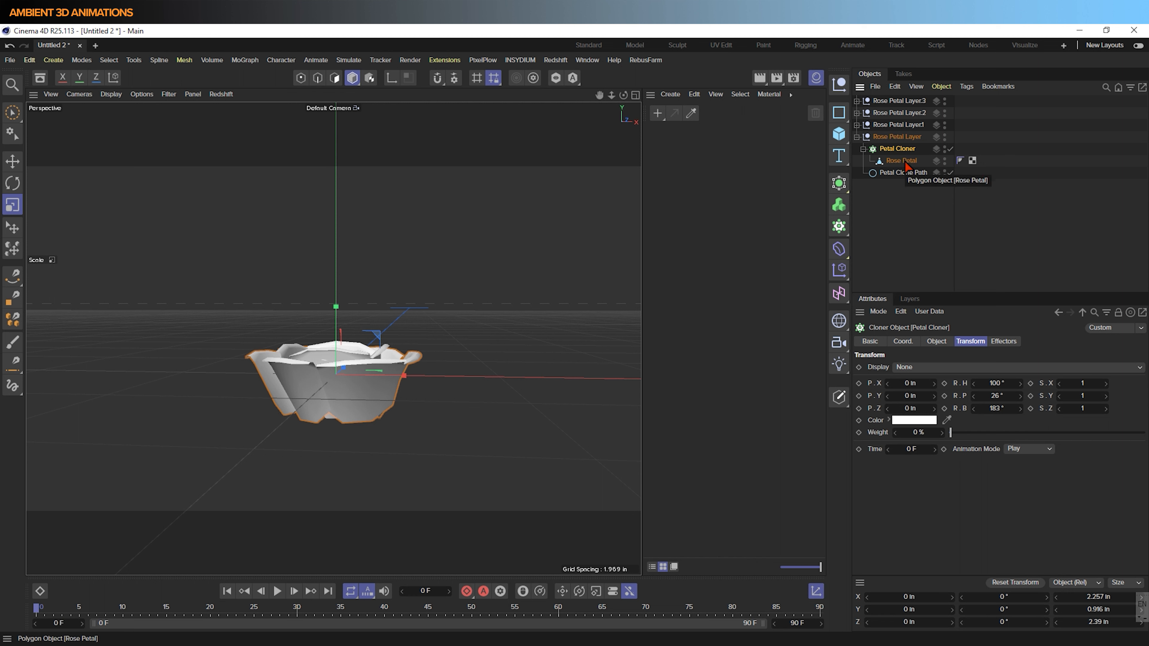
pyautogui.click(950, 149)
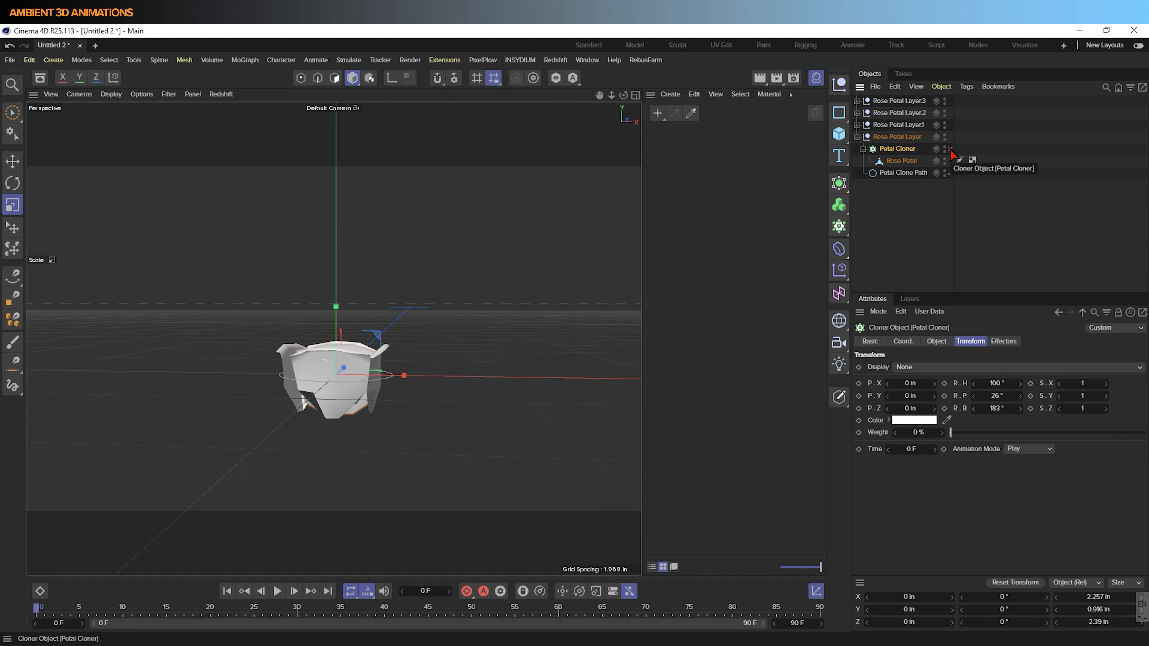
pyautogui.keyDown('alt'); pyautogui.moveTo(492, 292); pyautogui.dragTo(410, 393); pyautogui.keyUp('alt')
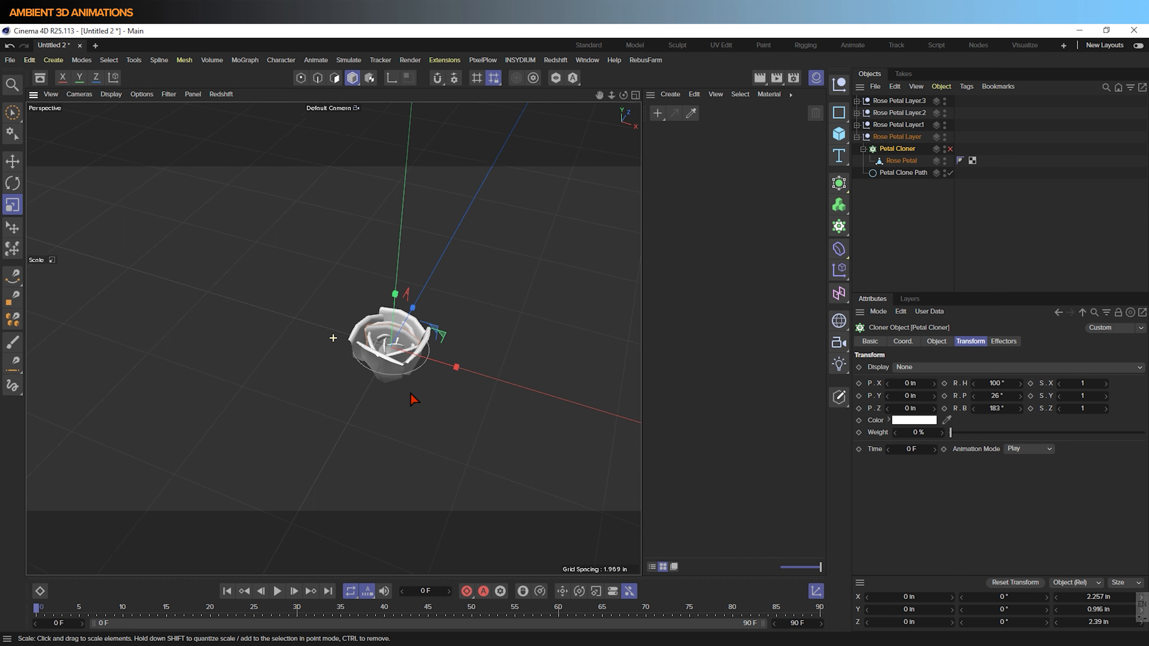
# Isolate the original Rose Petal Layer's Rose Petal object in the viewport.
pyautogui.click(556, 77)
pyautogui.click(555, 77)
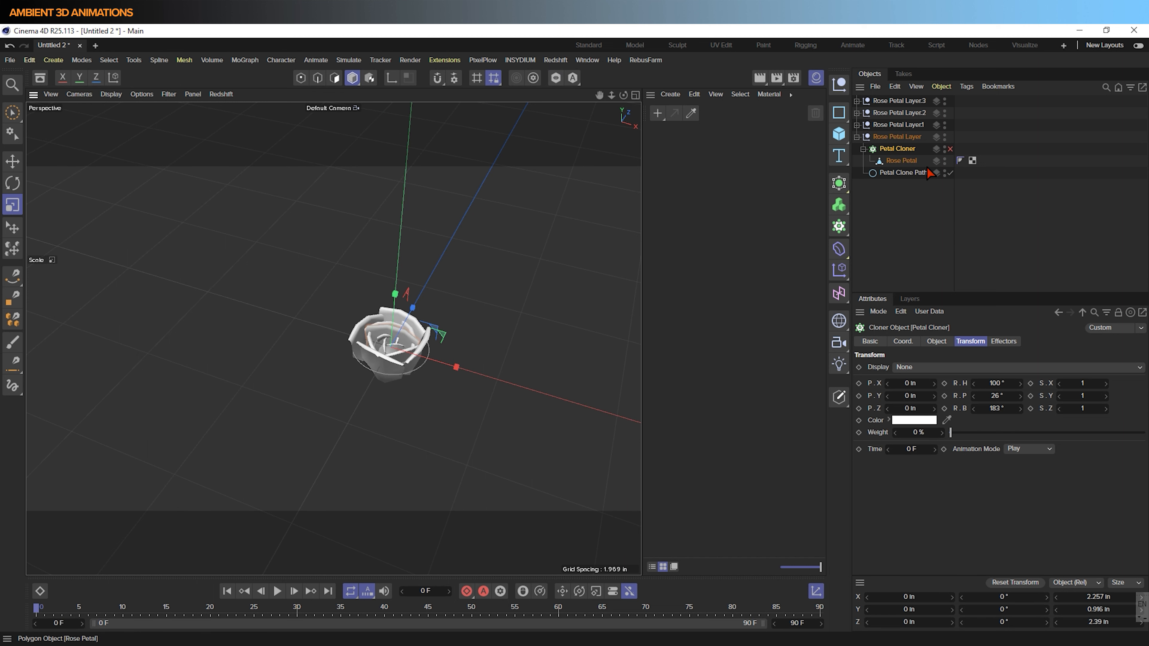
pyautogui.click(901, 161)
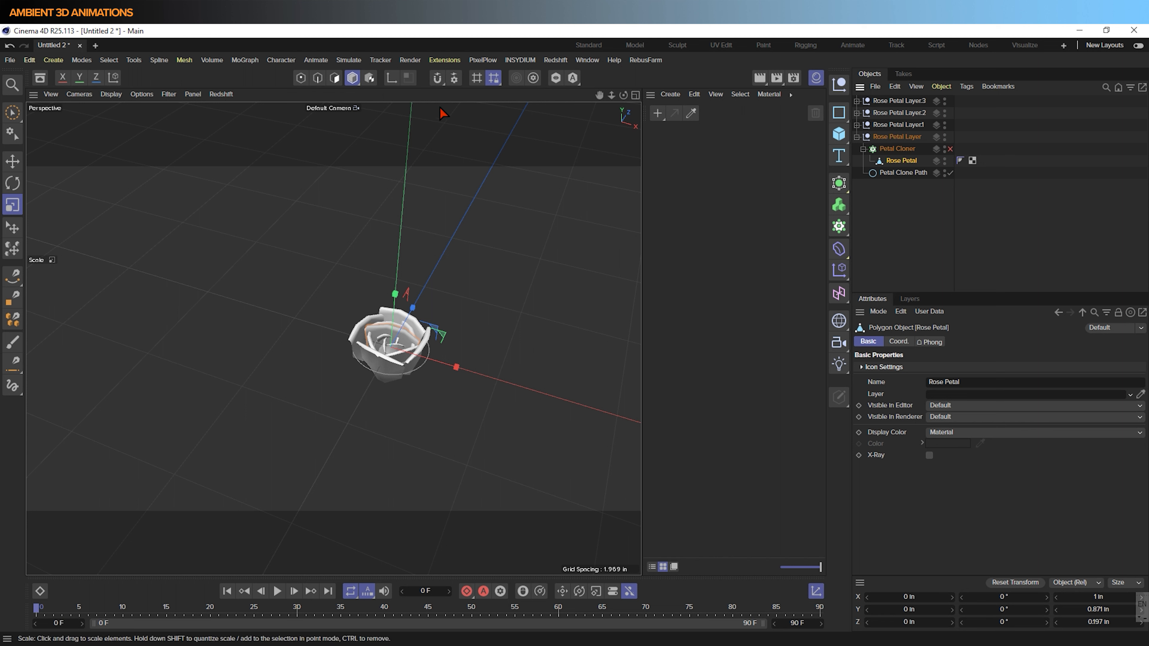
pyautogui.click(556, 78)
pyautogui.scroll(3, 383, 356)
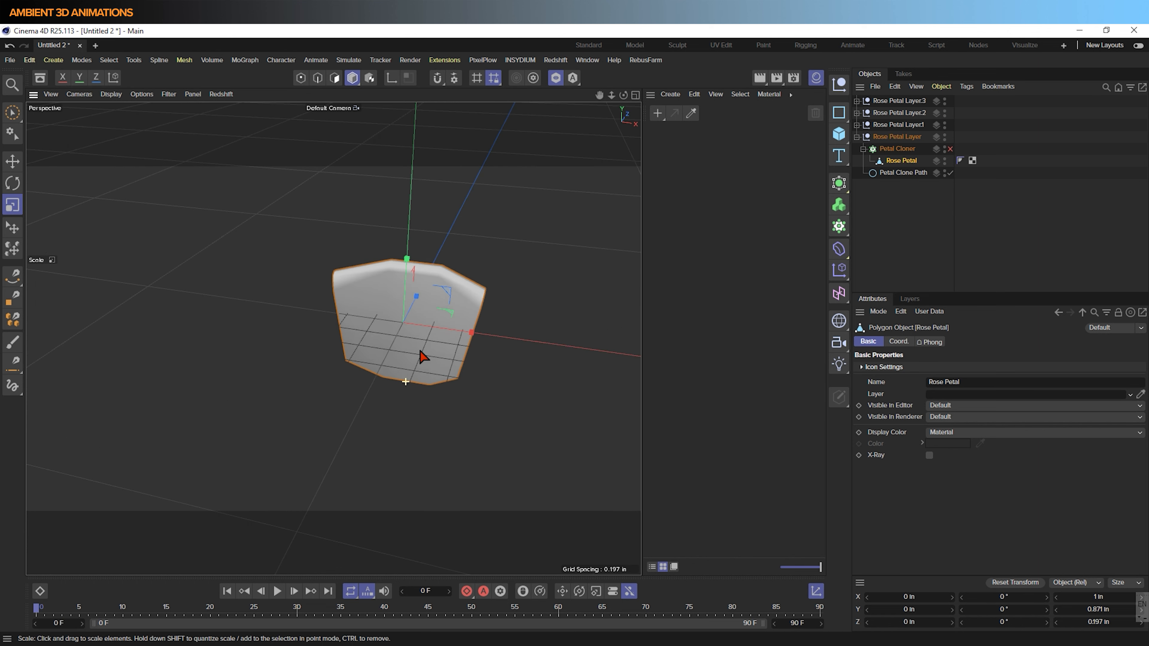
# Try to add an edge loop to the isolated petal with the Loop/Path Cut tool.
pyautogui.press('k')
pyautogui.press('l')
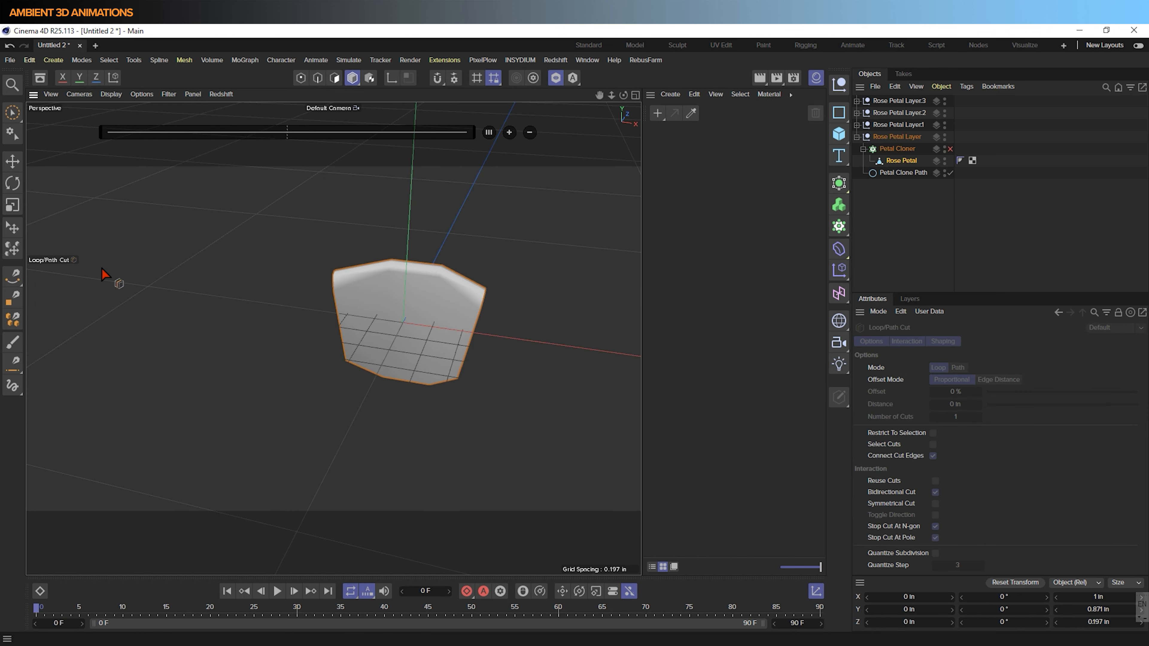
pyautogui.click(316, 80)
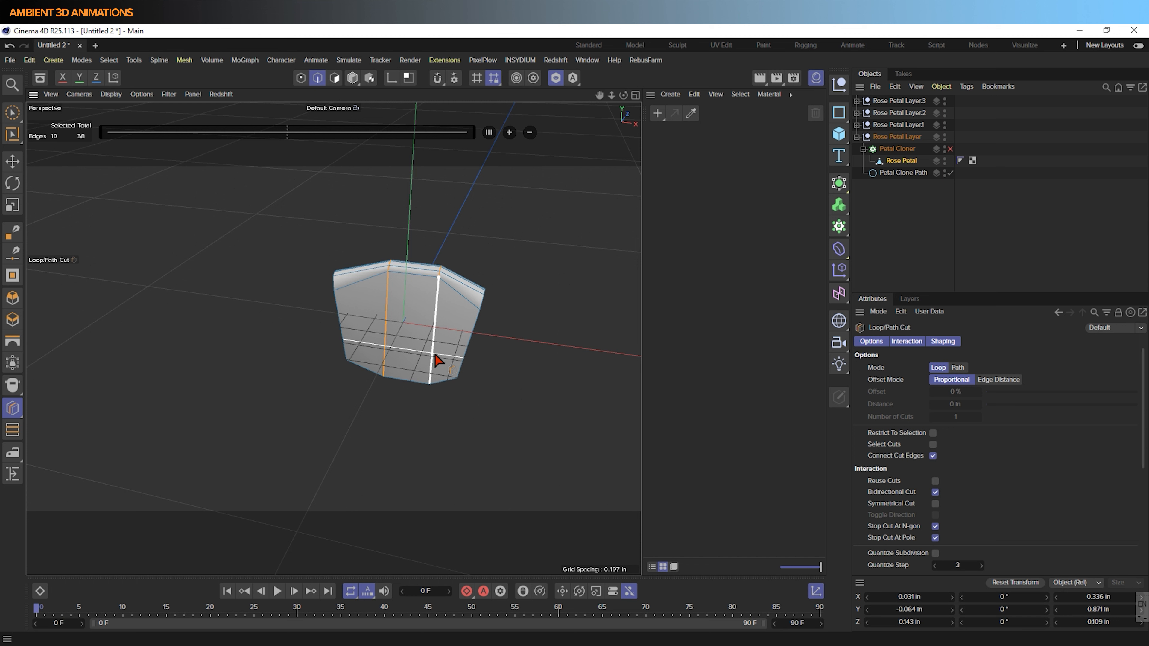
pyautogui.click(437, 360)
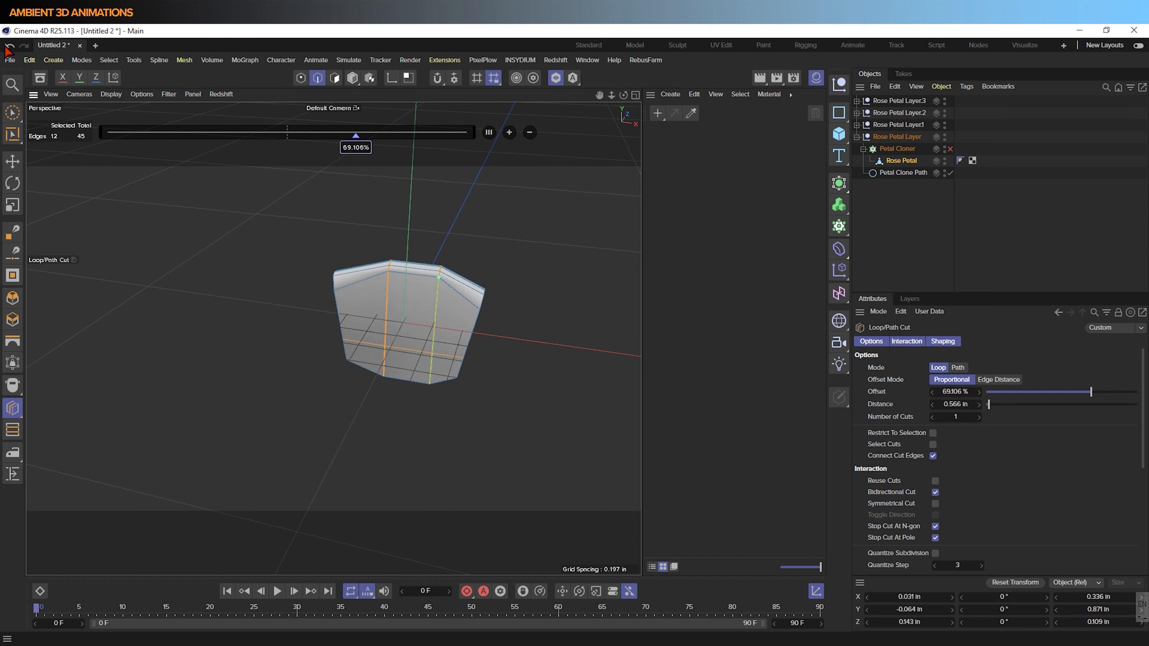
# Select the two middle points on the petal's bottom edge and scale them almost together into a pointed base.
pyautogui.click(301, 78)
pyautogui.press('space')
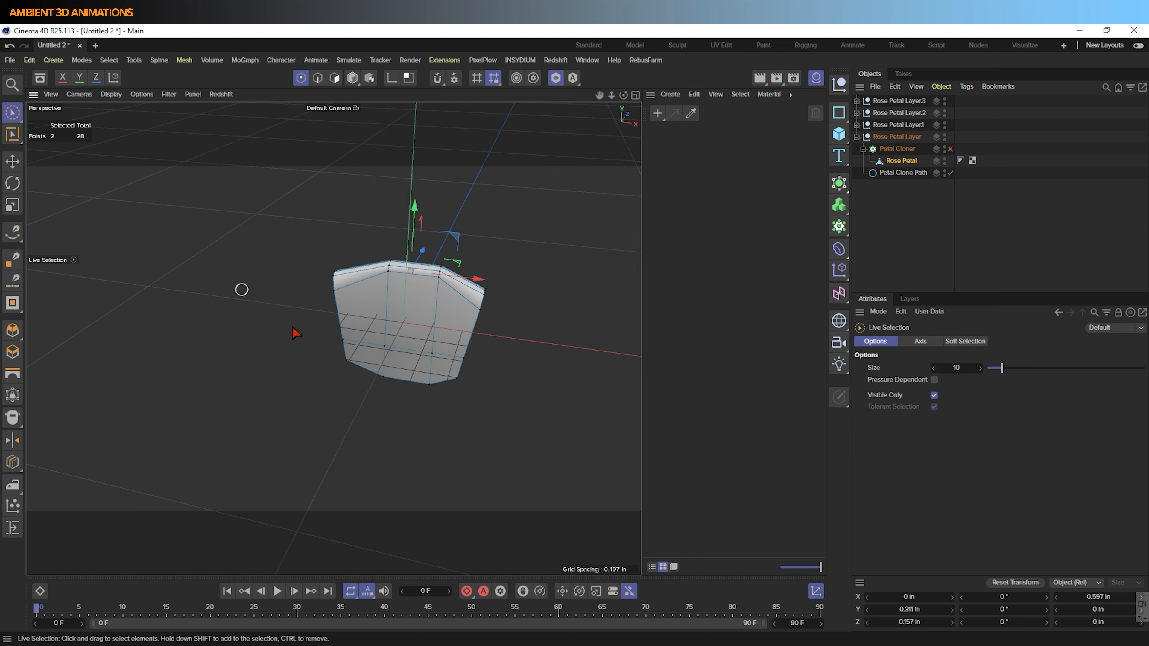
pyautogui.click(378, 376)
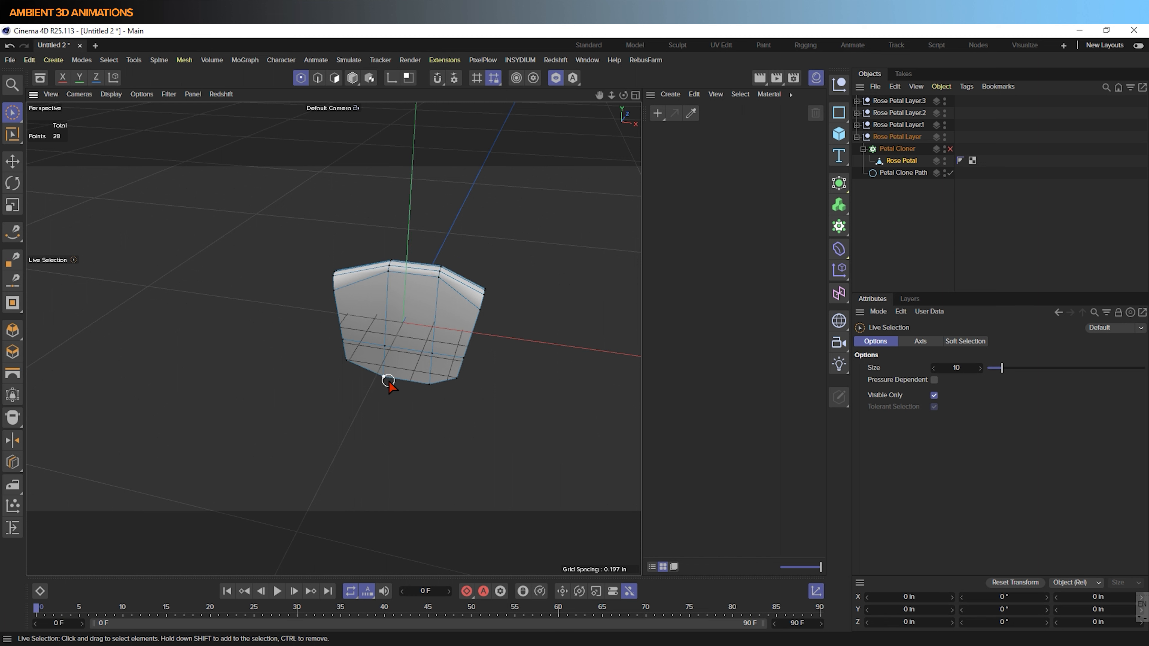
pyautogui.click(388, 380)
pyautogui.scroll(5, 437, 409)
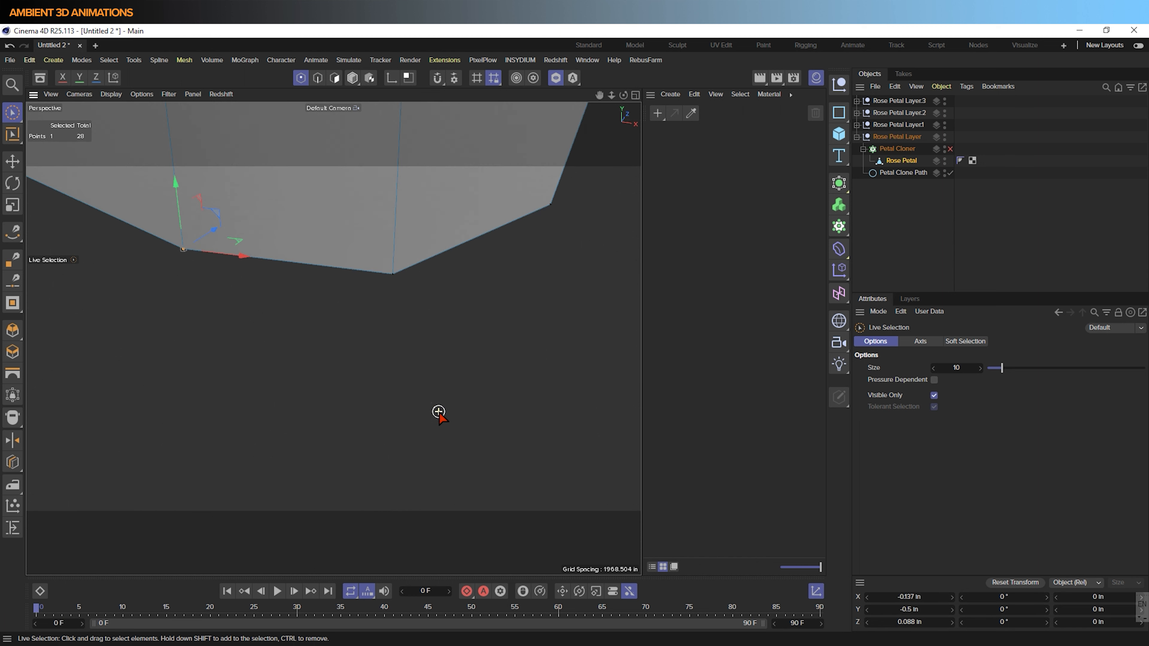
pyautogui.scroll(-2, 415, 372)
pyautogui.keyDown('shift'); pyautogui.click(397, 292); pyautogui.keyUp('shift')
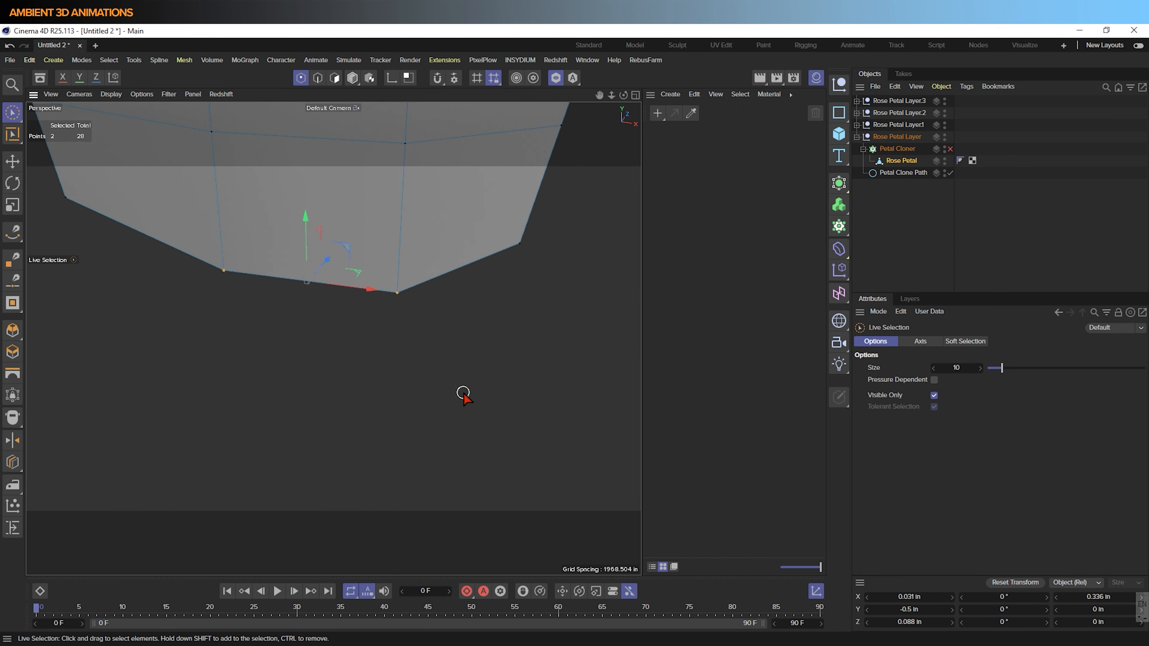
pyautogui.press('t')
pyautogui.moveTo(463, 393); pyautogui.dragTo(290, 393)
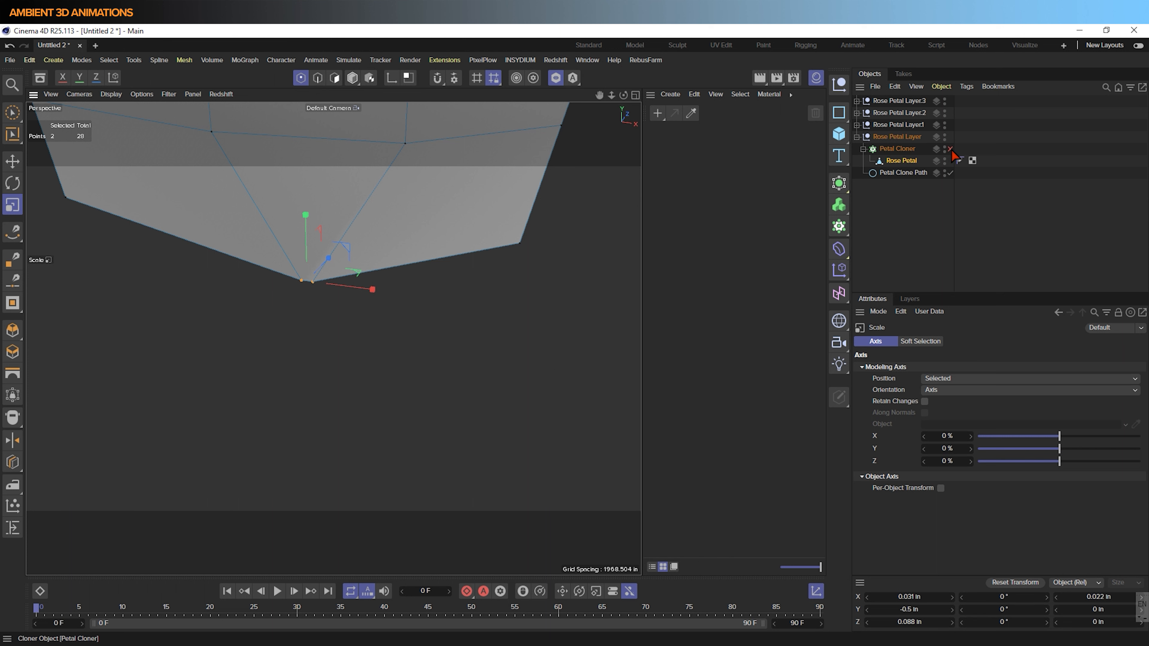
# Re-enable Rose Petal Layer's Petal Cloner and end the petal's isolation to show the whole rose.
pyautogui.click(950, 149)
pyautogui.click(556, 77)
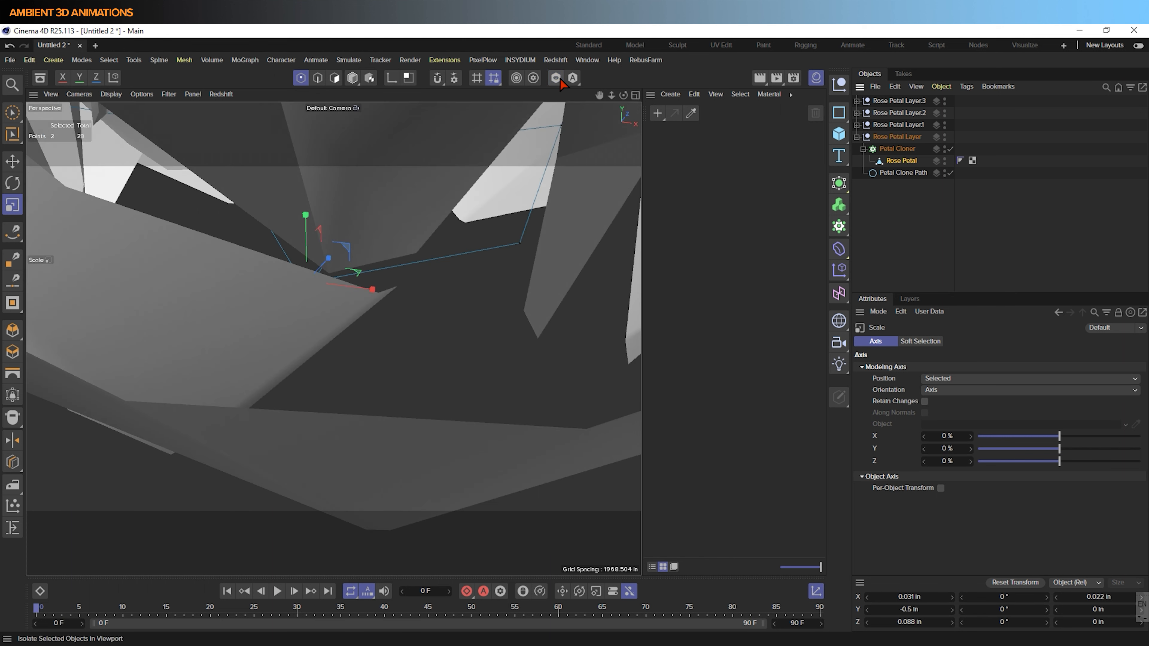
pyautogui.scroll(-4, 514, 186)
pyautogui.scroll(-5, 470, 235)
pyautogui.keyDown('alt'); pyautogui.moveTo(470, 290); pyautogui.dragTo(412, 260); pyautogui.keyUp('alt')
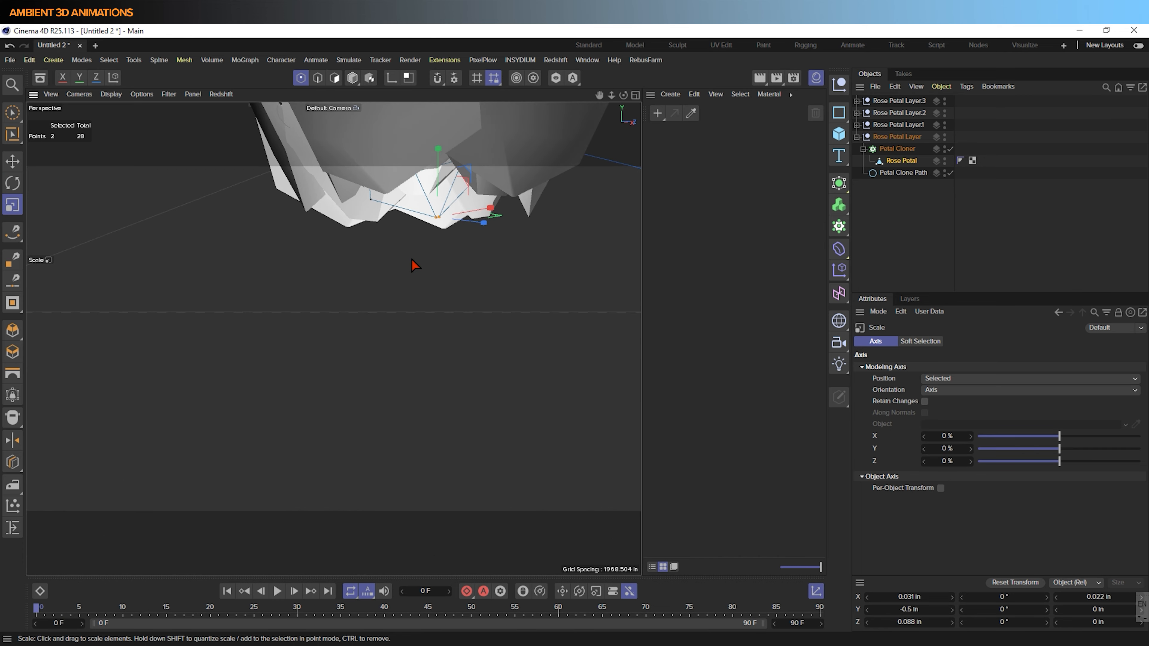
# Move the petal's two bottom points down and inward to about Y -0.961 in and Z -0.359 in.
pyautogui.press('e')
pyautogui.keyDown('alt'); pyautogui.moveTo(458, 250); pyautogui.dragTo(446, 330, button='middle'); pyautogui.keyUp('alt')
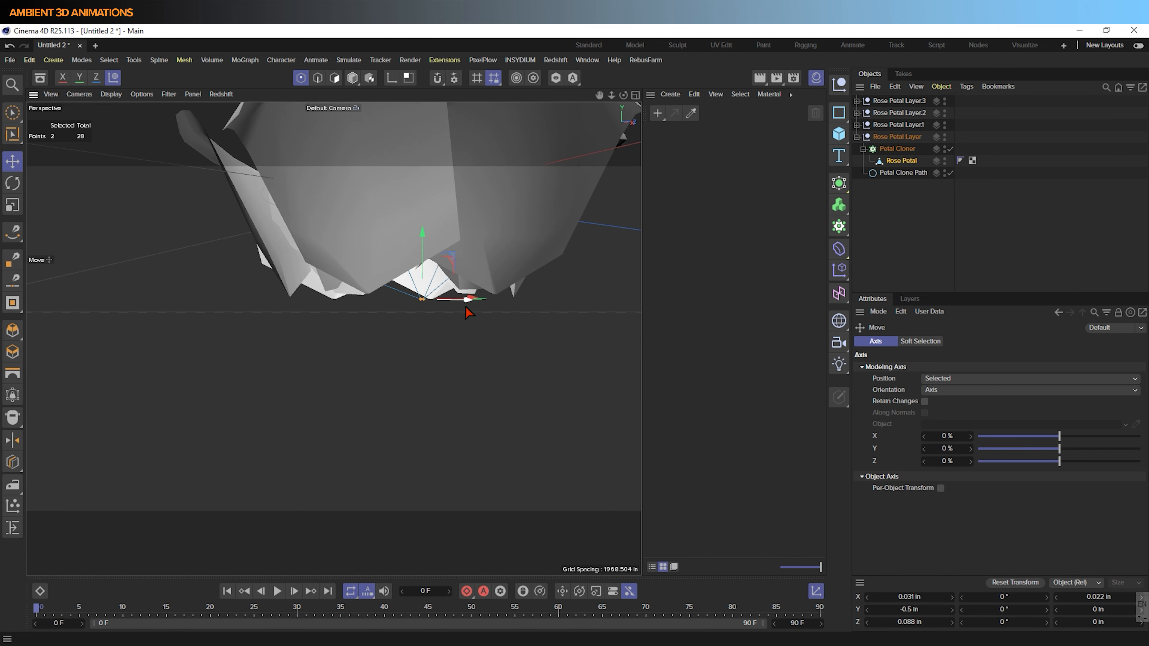
pyautogui.keyDown('alt'); pyautogui.moveTo(478, 342); pyautogui.dragTo(426, 277); pyautogui.keyUp('alt')
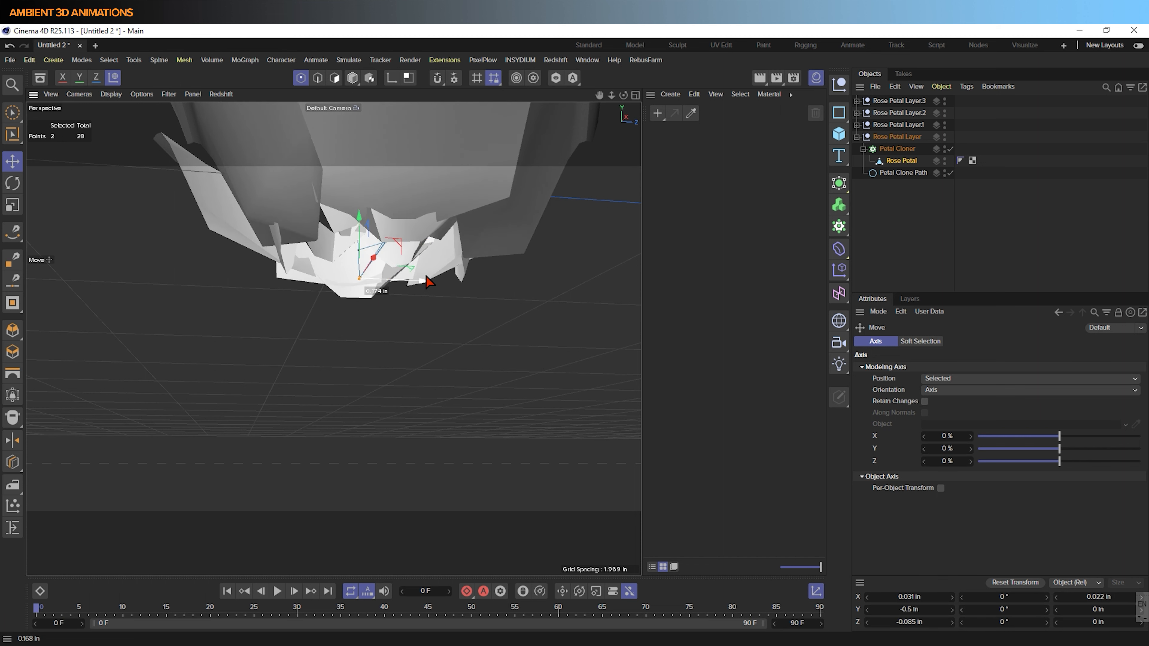
pyautogui.moveTo(362, 225); pyautogui.dragTo(362, 253)
pyautogui.moveTo(426, 311); pyautogui.dragTo(410, 308)
pyautogui.moveTo(347, 244); pyautogui.dragTo(346, 308)
pyautogui.keyDown('alt'); pyautogui.moveTo(434, 362); pyautogui.dragTo(407, 236); pyautogui.keyUp('alt')
pyautogui.moveTo(409, 301); pyautogui.dragTo(394, 286)
pyautogui.keyDown('alt'); pyautogui.moveTo(420, 272); pyautogui.dragTo(434, 312); pyautogui.keyUp('alt')
pyautogui.keyDown('alt'); pyautogui.moveTo(424, 233); pyautogui.dragTo(442, 262); pyautogui.keyUp('alt')
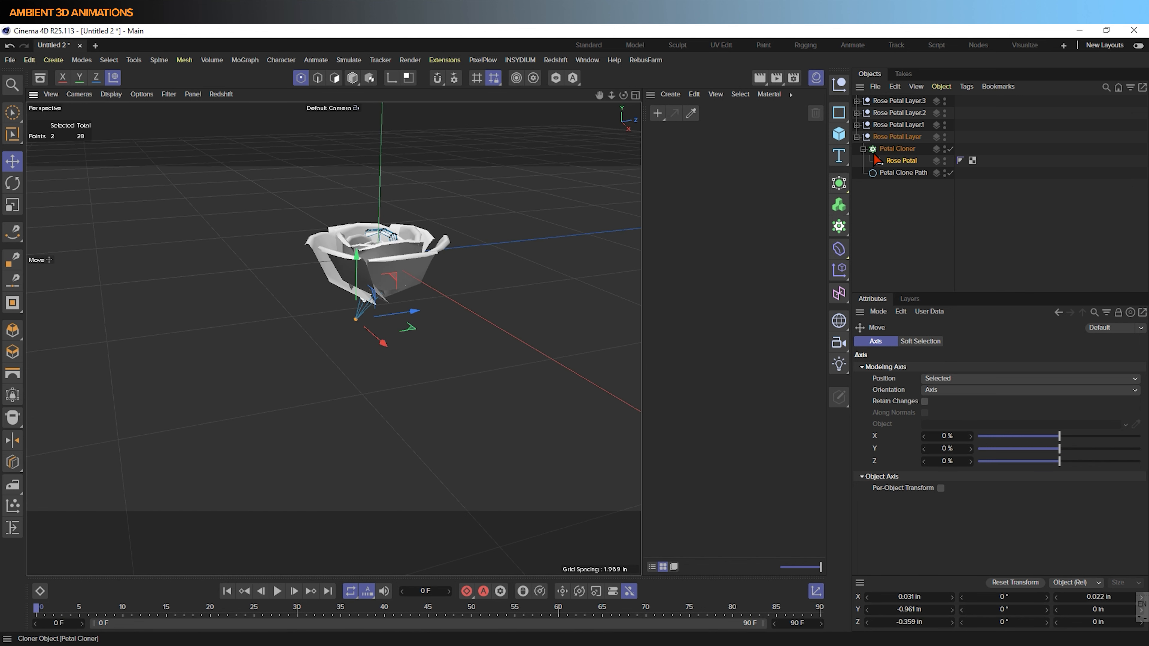
# Add a Cone primitive at the rose's centre.
pyautogui.click(891, 137)
pyautogui.scroll(5, 374, 230)
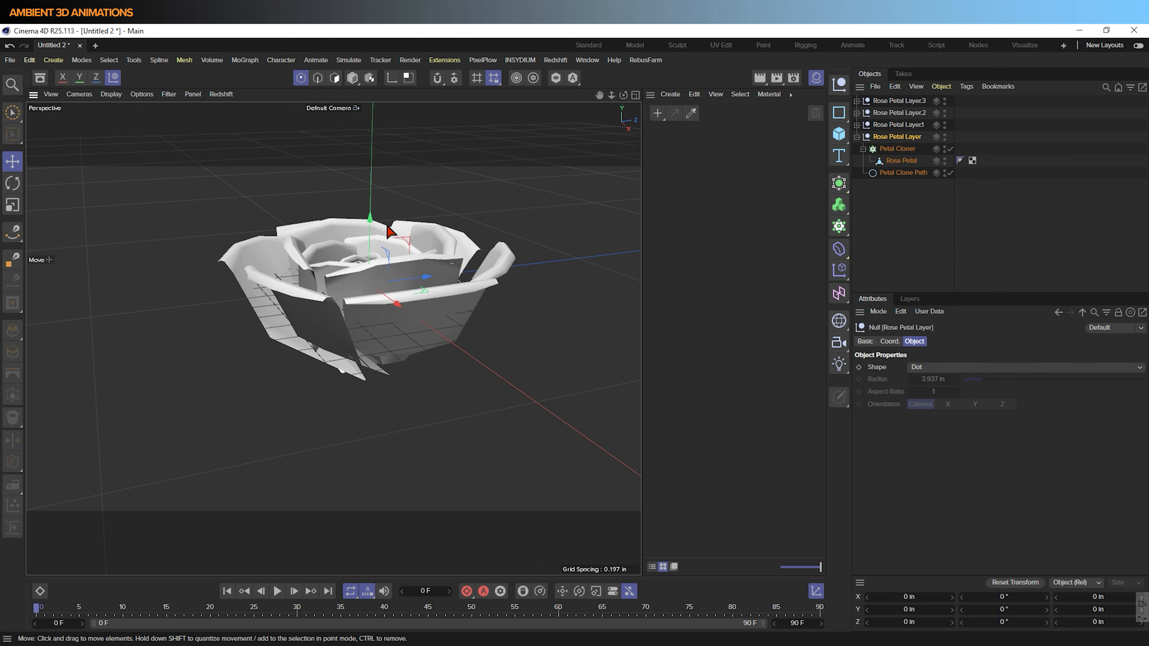
pyautogui.keyDown('alt'); pyautogui.moveTo(373, 230); pyautogui.dragTo(487, 160); pyautogui.keyUp('alt')
pyautogui.click(839, 134)
pyautogui.click(765, 158)
pyautogui.keyDown('alt'); pyautogui.moveTo(316, 195); pyautogui.dragTo(413, 235); pyautogui.keyUp('alt')
pyautogui.scroll(-4, 462, 238)
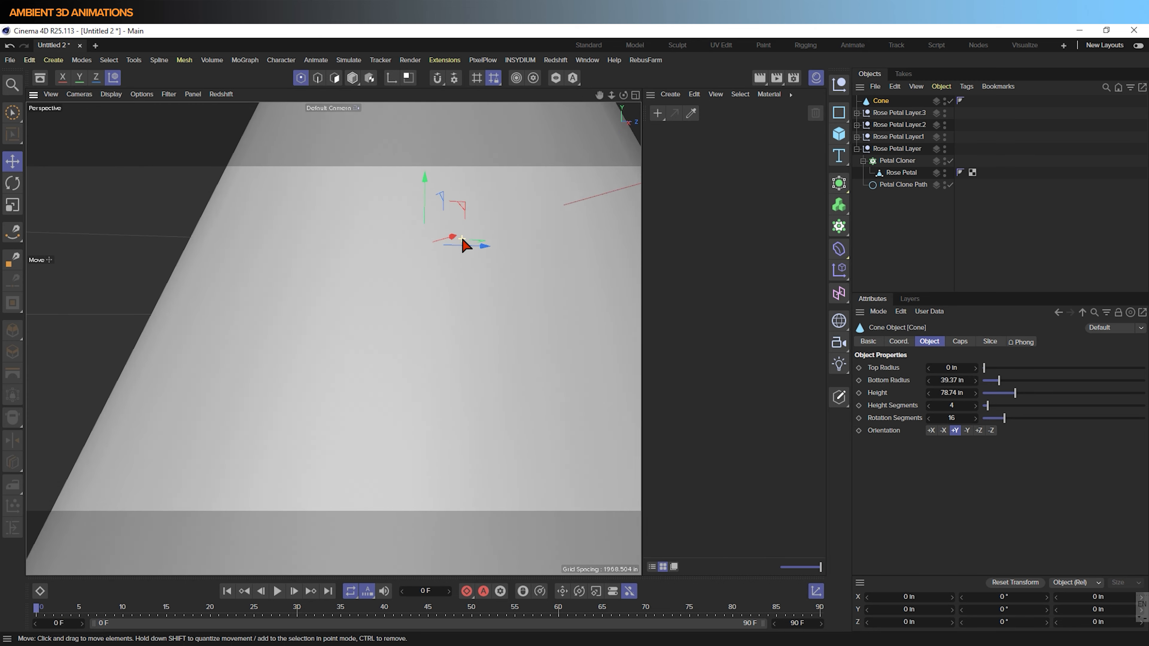
pyautogui.scroll(-3, 462, 239)
pyautogui.keyDown('alt'); pyautogui.moveTo(515, 249); pyautogui.dragTo(518, 277); pyautogui.keyUp('alt')
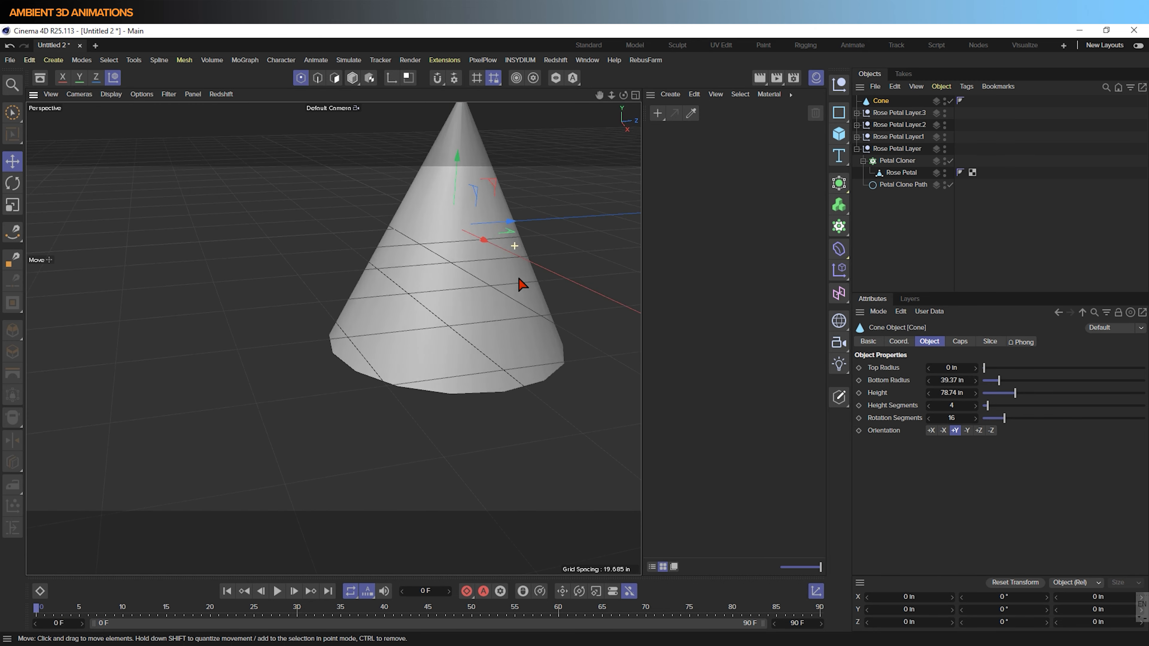
# Orient the cone along -Y and set its bottom radius and height to 1 in each.
pyautogui.click(965, 431)
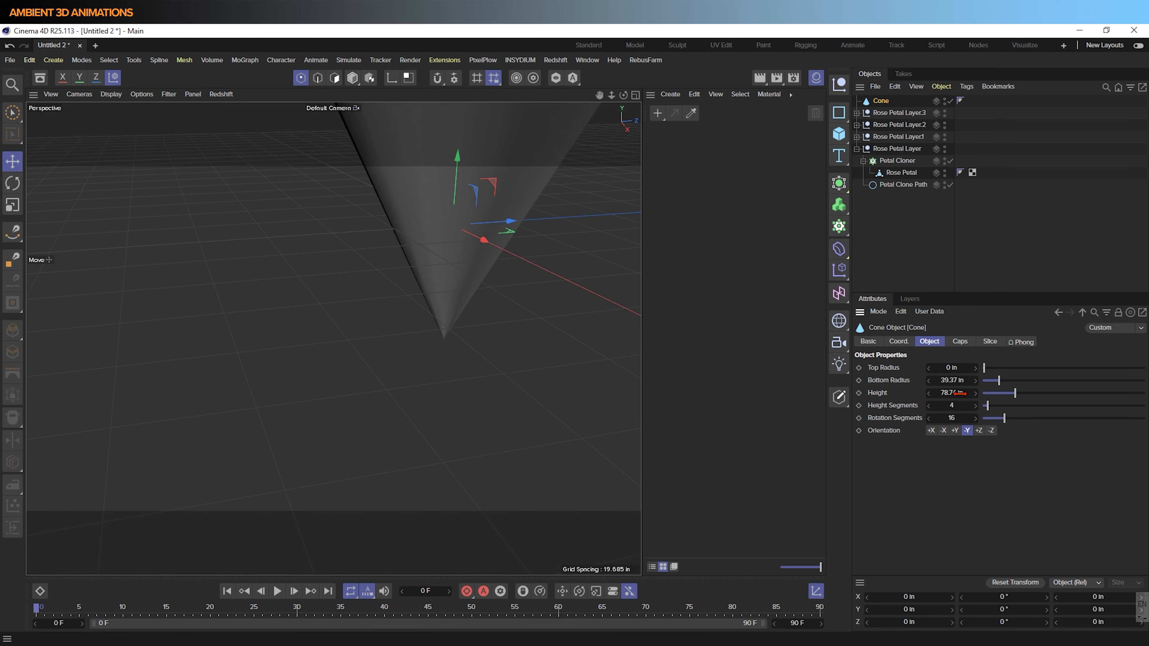
pyautogui.click(952, 381)
pyautogui.write('1')
pyautogui.press('Tab')
pyautogui.write('1')
pyautogui.press('Return')
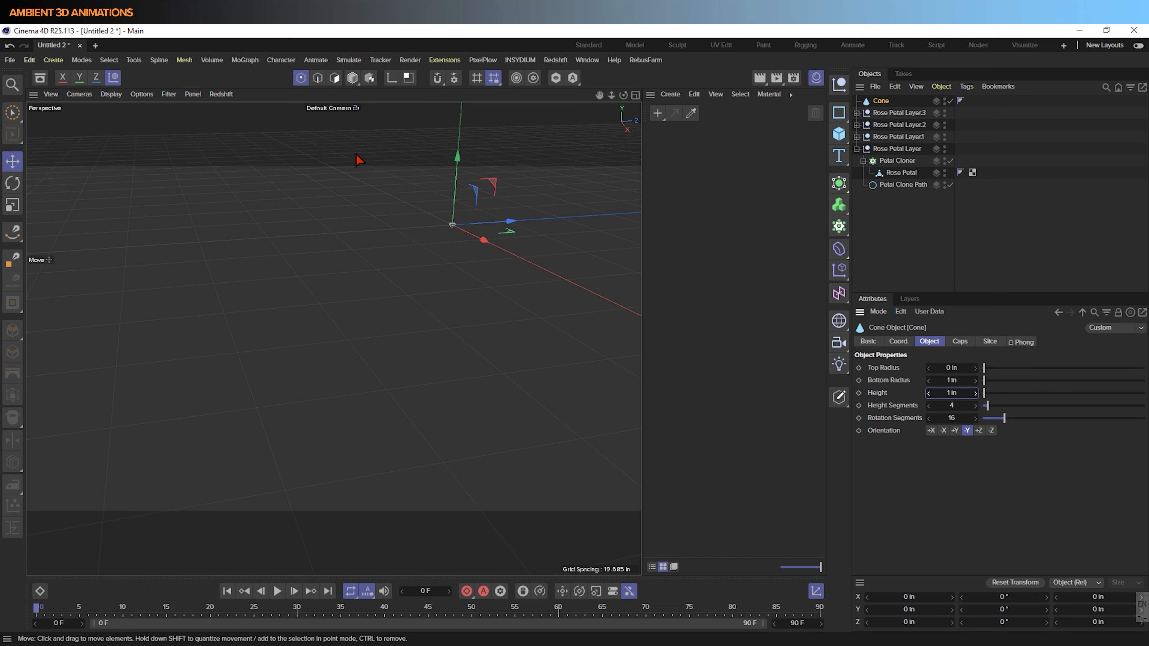
# Set the cone's bottom radius to 0.5 in and move the cone down beneath the petals.
pyautogui.scroll(5, 457, 224)
pyautogui.scroll(2, 454, 222)
pyautogui.scroll(4, 453, 251)
pyautogui.doubleClick(951, 380)
pyautogui.write('0.5')
pyautogui.press('Return')
pyautogui.keyDown('alt'); pyautogui.moveTo(470, 317); pyautogui.dragTo(459, 289); pyautogui.keyUp('alt')
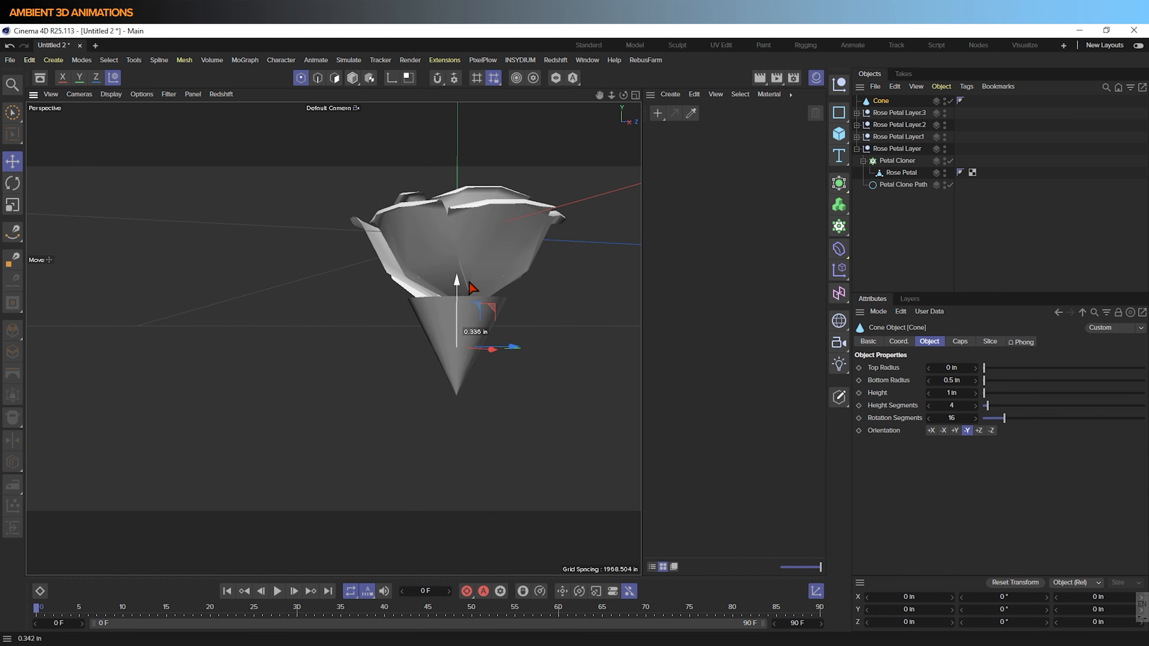
# Set the cone's bottom radius to 0.3 in and adjust its vertical position under the rose.
pyautogui.doubleClick(956, 380)
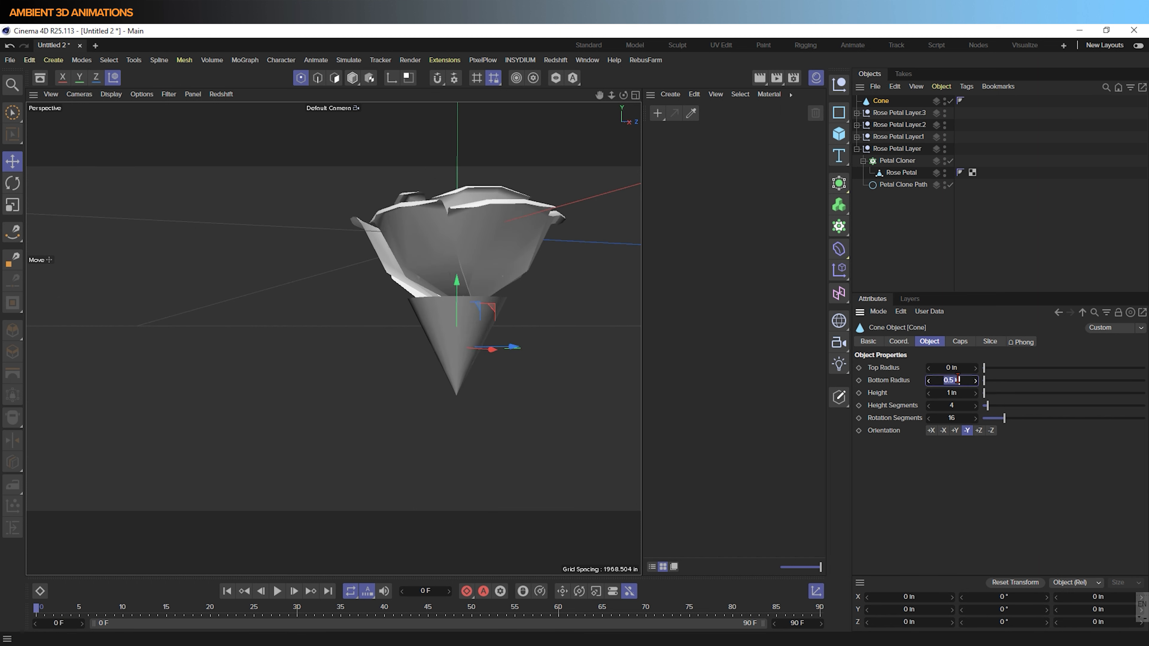
pyautogui.write('0.3')
pyautogui.press('Return')
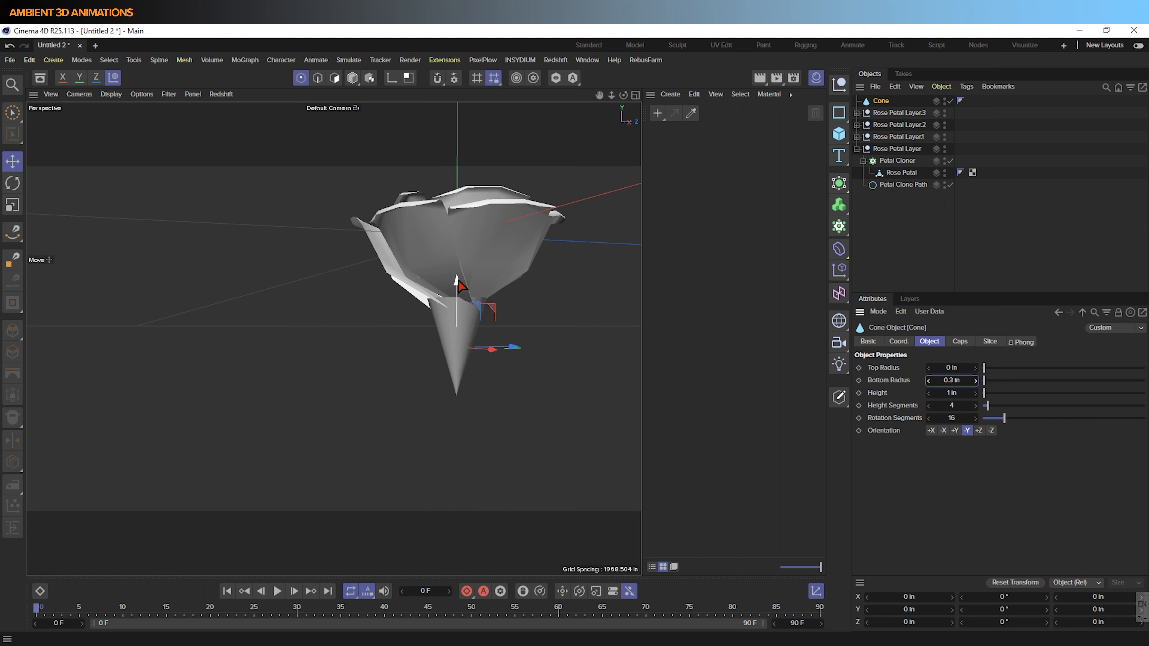
pyautogui.moveTo(459, 284); pyautogui.dragTo(475, 308)
# Reduce the cone's bottom radius to 0.2 in, nudge it vertically and check the rose's underside.
pyautogui.doubleClick(951, 380)
pyautogui.write('0.2')
pyautogui.press('Return')
pyautogui.moveTo(479, 299); pyautogui.dragTo(479, 302)
pyautogui.keyDown('alt'); pyautogui.moveTo(502, 362); pyautogui.dragTo(555, 316); pyautogui.keyUp('alt')
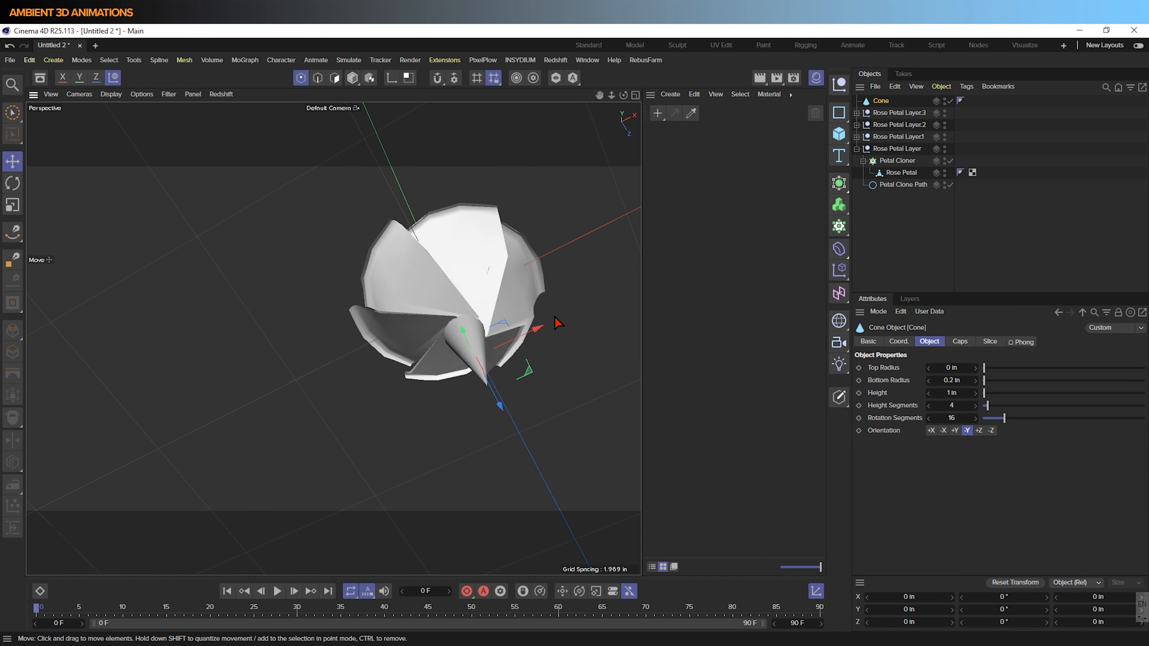
# Set the cone's bottom radius to 0.25 in so it covers the base of the petals.
pyautogui.doubleClick(951, 381)
pyautogui.write('0.25')
pyautogui.press('Return')
pyautogui.keyDown('alt'); pyautogui.moveTo(574, 235); pyautogui.dragTo(468, 315); pyautogui.keyUp('alt')
pyautogui.scroll(3, 468, 314)
# Convert the cone to an editable polygon object and rename it Stem.
pyautogui.press('k')
pyautogui.press('l')
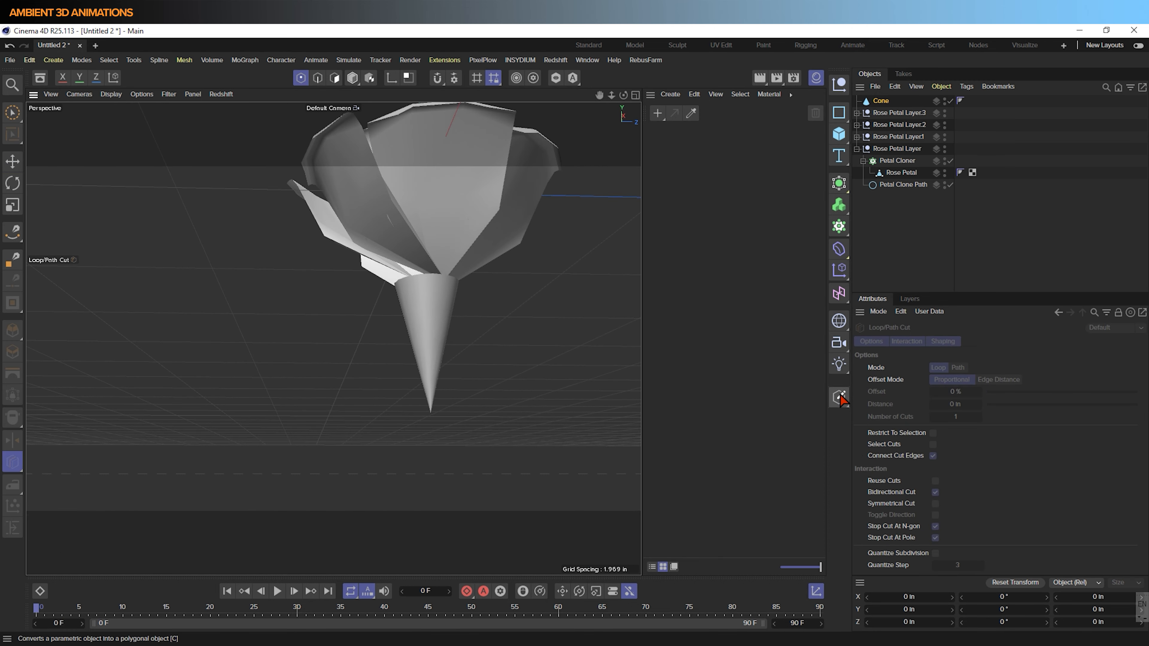
pyautogui.click(840, 397)
pyautogui.doubleClick(883, 101)
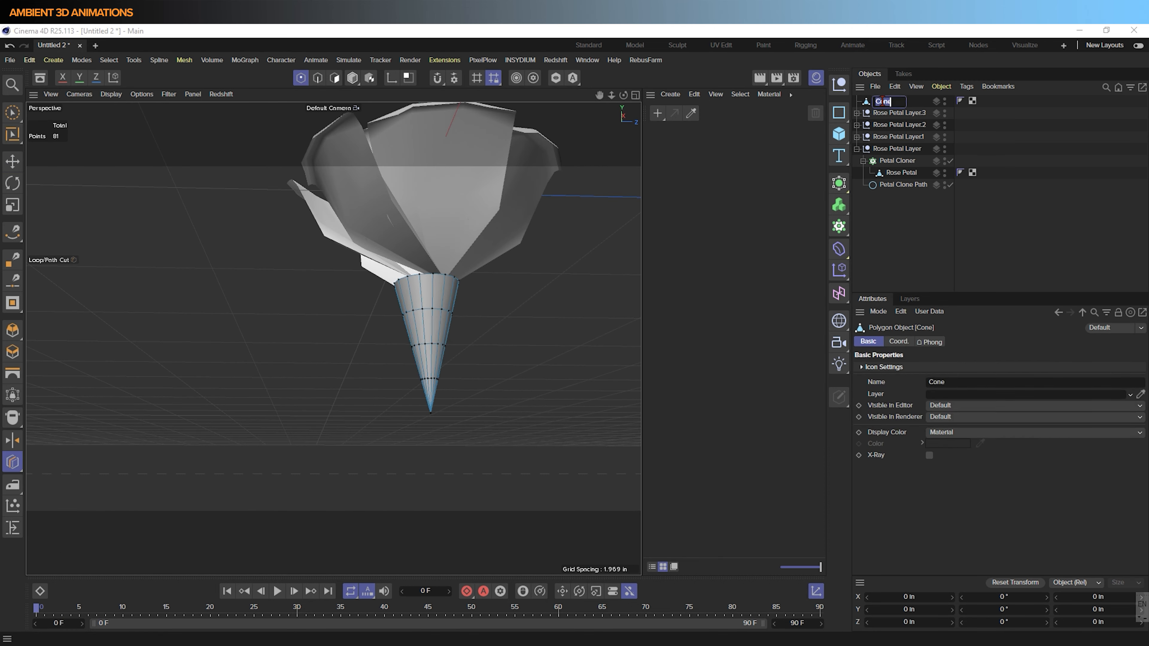
pyautogui.press('BackSpace')
pyautogui.write('Stem')
pyautogui.press('Return')
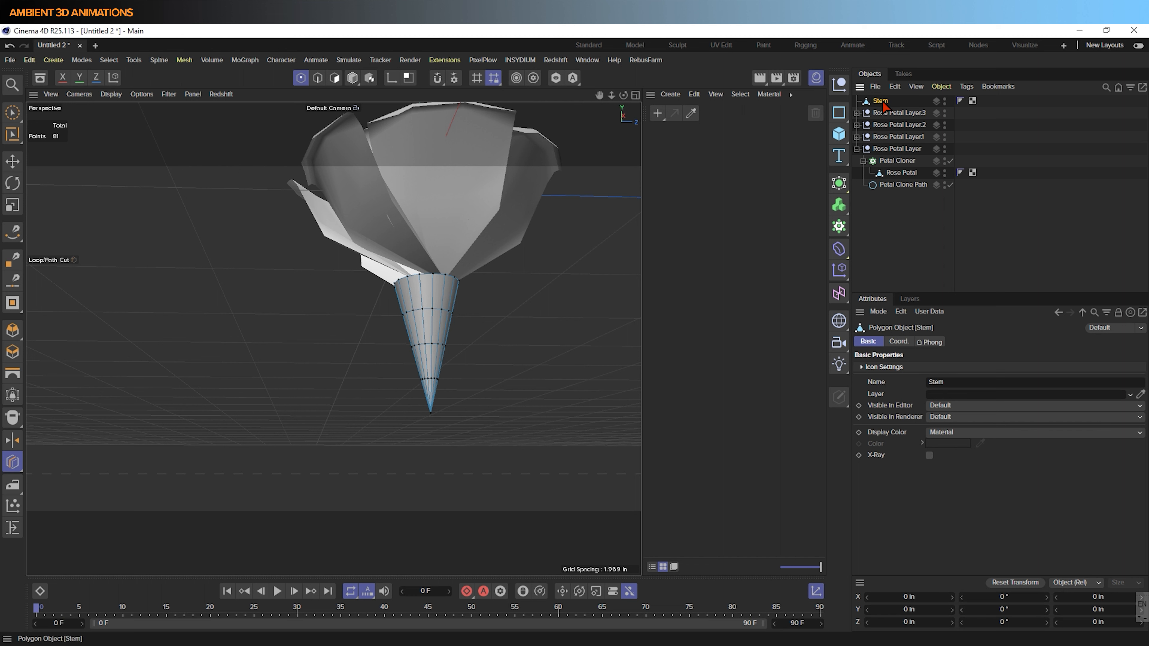
# Select the stem's lowest point ring with its tip and pull them down to about Y -2.446 in.
pyautogui.moveTo(17, 113); pyautogui.dragTo(54, 129)
pyautogui.keyDown('alt'); pyautogui.moveTo(407, 271); pyautogui.dragTo(407, 308); pyautogui.keyUp('alt')
pyautogui.scroll(-5, 407, 294)
pyautogui.moveTo(362, 275); pyautogui.dragTo(446, 321)
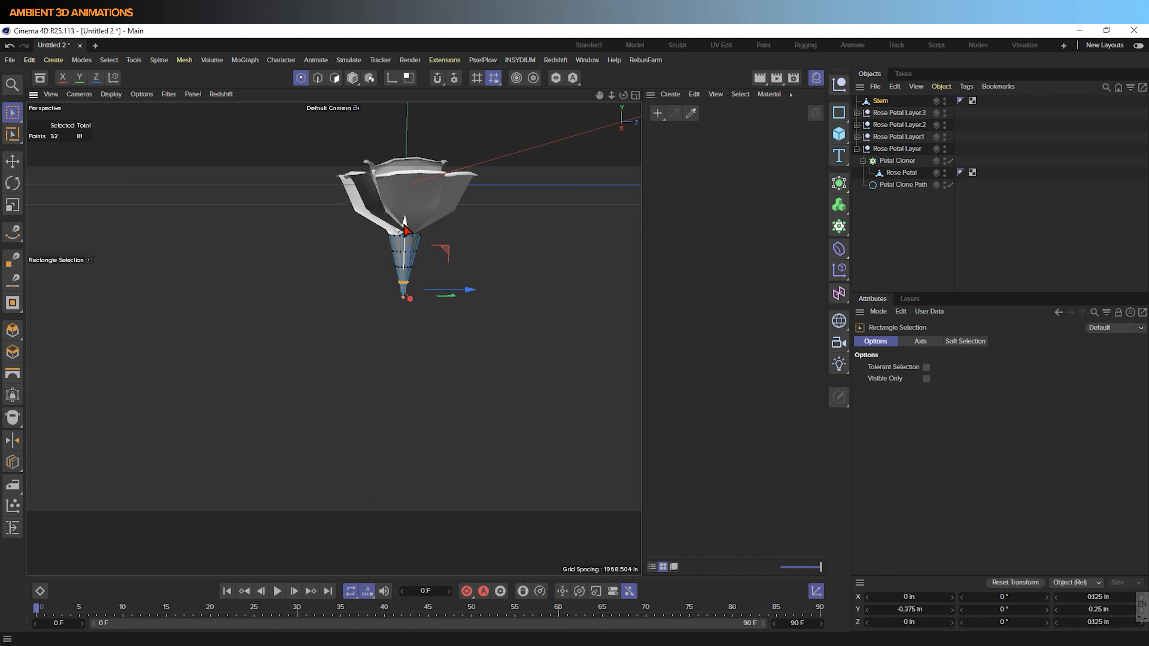
pyautogui.moveTo(404, 229); pyautogui.dragTo(401, 350)
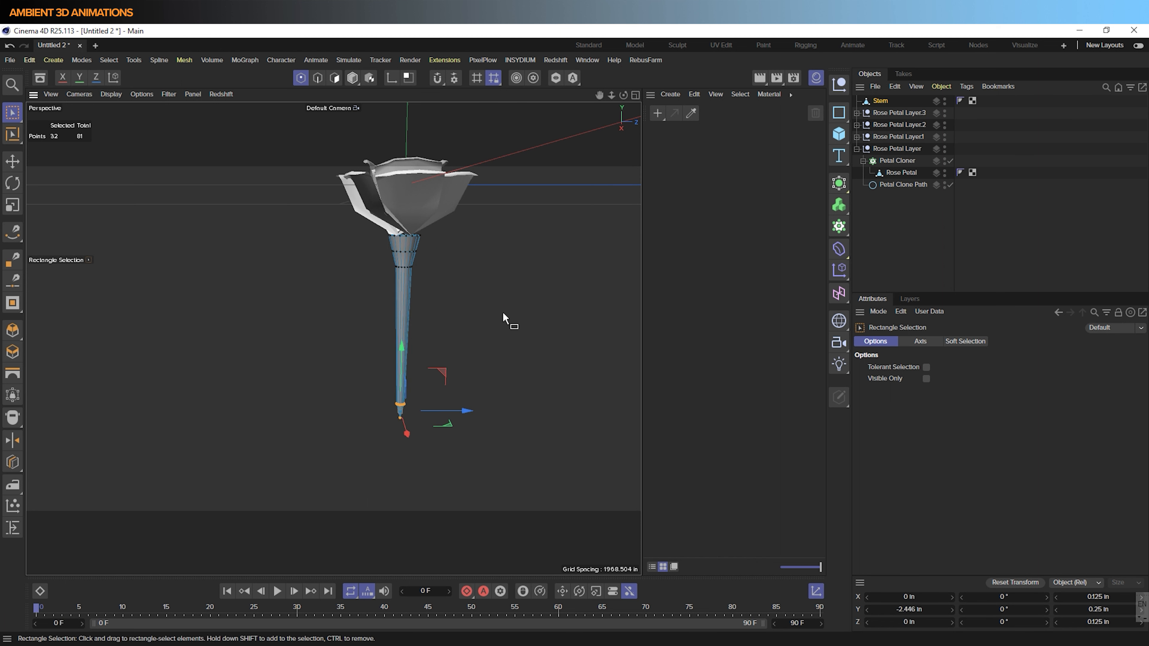
# Scale the stem's two middle point rings to about 0.207 in wide and raise them to about Y 0.199 in.
pyautogui.moveTo(382, 284); pyautogui.dragTo(440, 245)
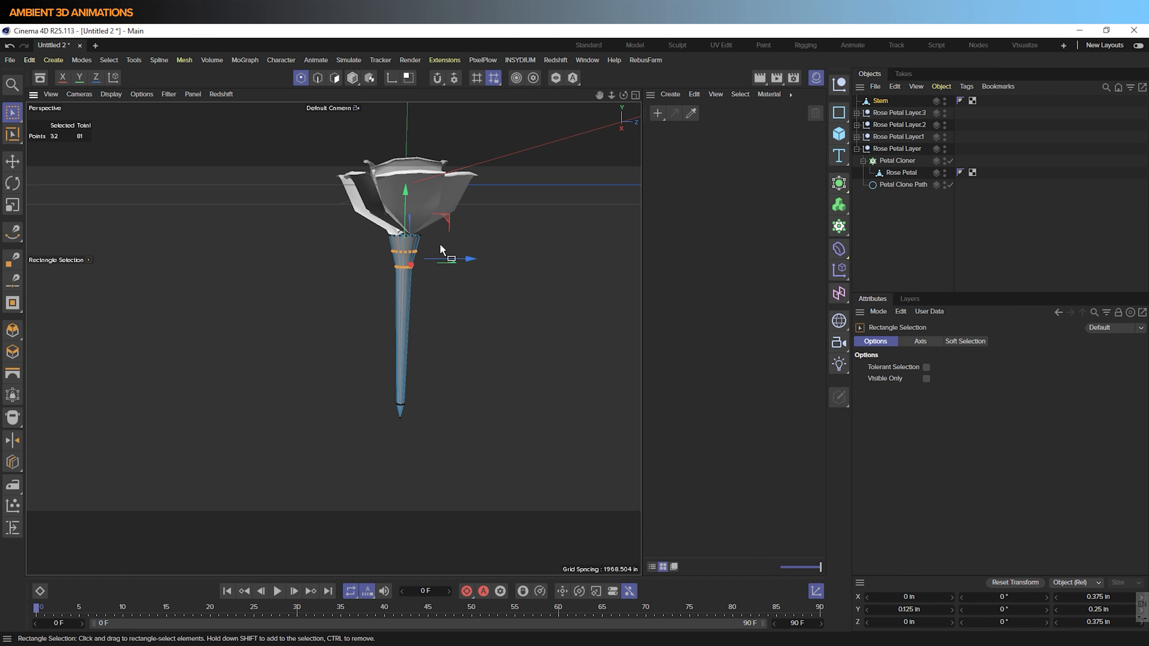
pyautogui.press('t')
pyautogui.moveTo(541, 277); pyautogui.dragTo(326, 306)
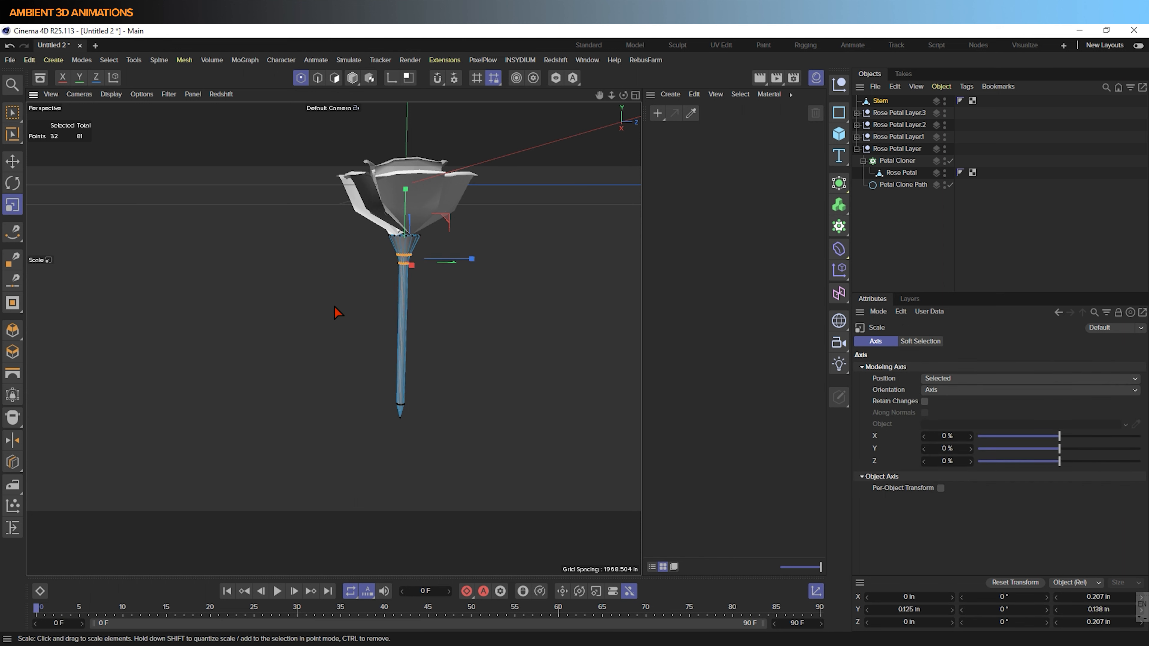
pyautogui.press('e')
pyautogui.keyDown('alt'); pyautogui.moveTo(465, 401); pyautogui.dragTo(660, 309); pyautogui.keyUp('alt')
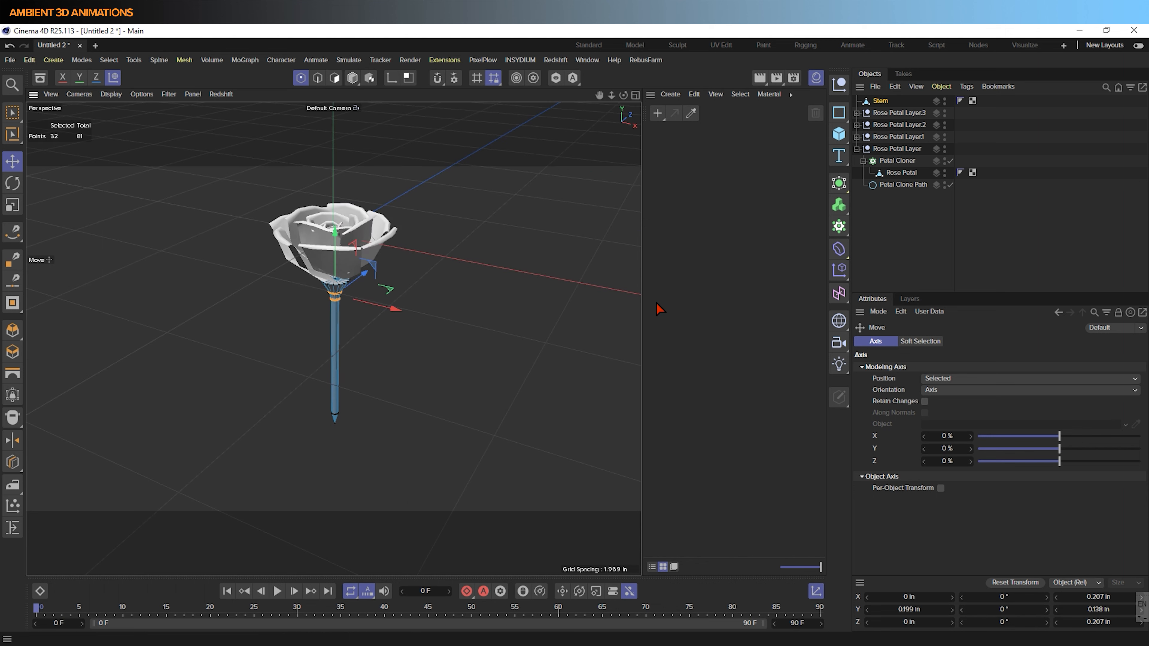
# Try to raise the point at the stem's tip, then undo the move.
pyautogui.scroll(8, 340, 429)
pyautogui.moveTo(12, 113); pyautogui.dragTo(59, 124)
pyautogui.click(315, 404)
pyautogui.moveTo(314, 349); pyautogui.dragTo(313, 295)
pyautogui.hotkey('ctrl', 'z')
# Select all the points at the stem's tip and raise them to about Y -2.346 in.
pyautogui.moveTo(12, 112); pyautogui.dragTo(59, 136)
pyautogui.moveTo(290, 444); pyautogui.dragTo(363, 399)
pyautogui.moveTo(314, 353); pyautogui.dragTo(315, 311)
pyautogui.keyDown('alt'); pyautogui.moveTo(391, 432); pyautogui.dragTo(368, 376); pyautogui.keyUp('alt')
# Flatten the stem's bottom ring and tip points to zero height and tilt the end at an angle.
pyautogui.moveTo(270, 415); pyautogui.dragTo(333, 363)
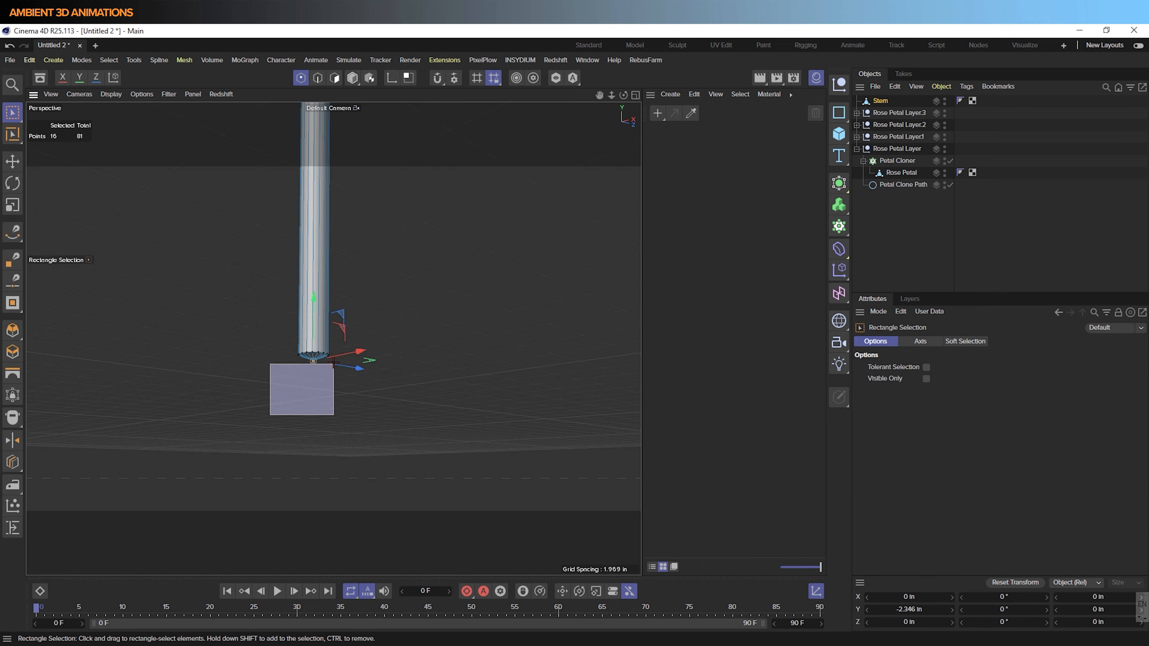
pyautogui.keyDown('shift'); pyautogui.moveTo(260, 417); pyautogui.dragTo(418, 330); pyautogui.keyUp('shift')
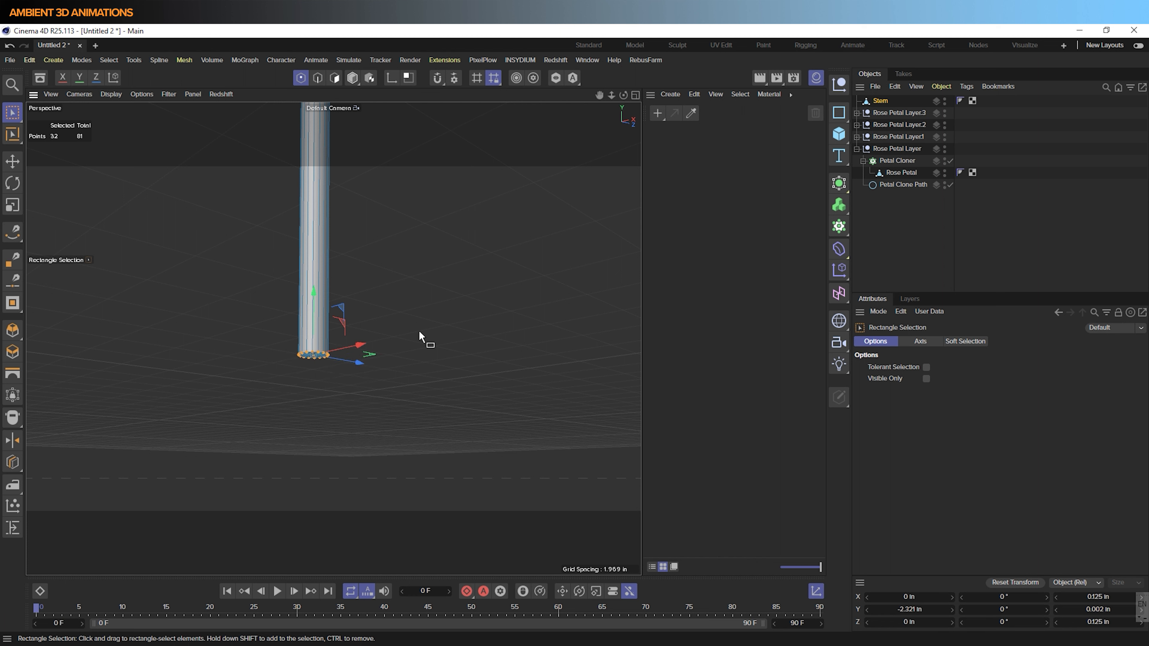
pyautogui.press('t')
pyautogui.moveTo(314, 291); pyautogui.dragTo(320, 355)
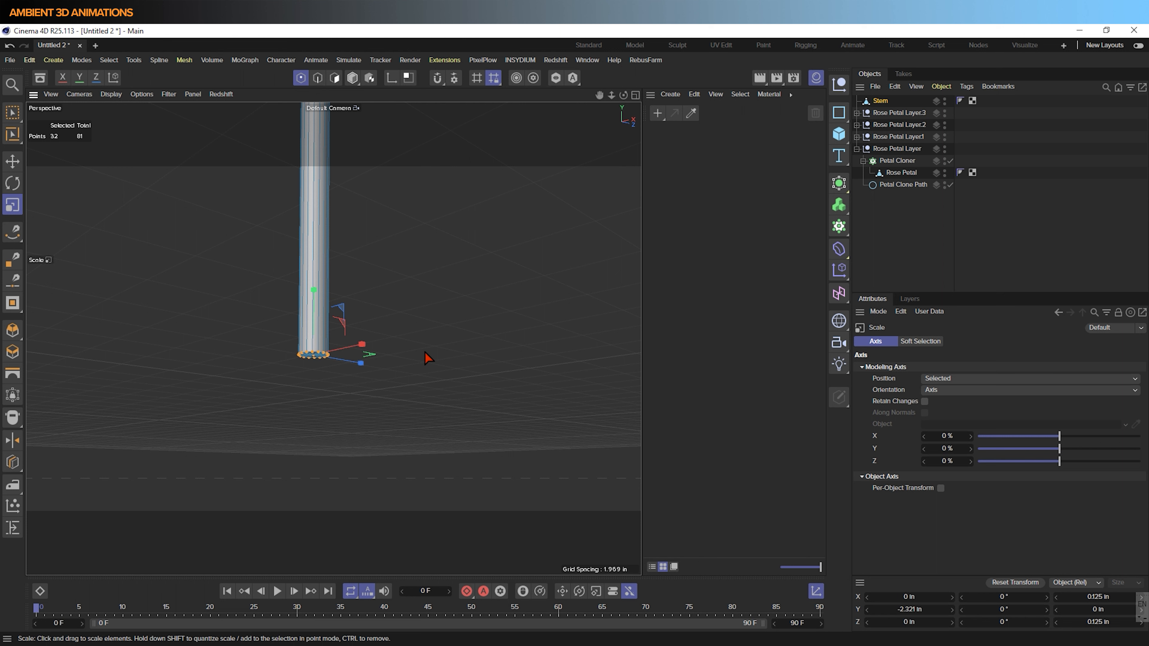
pyautogui.press('r')
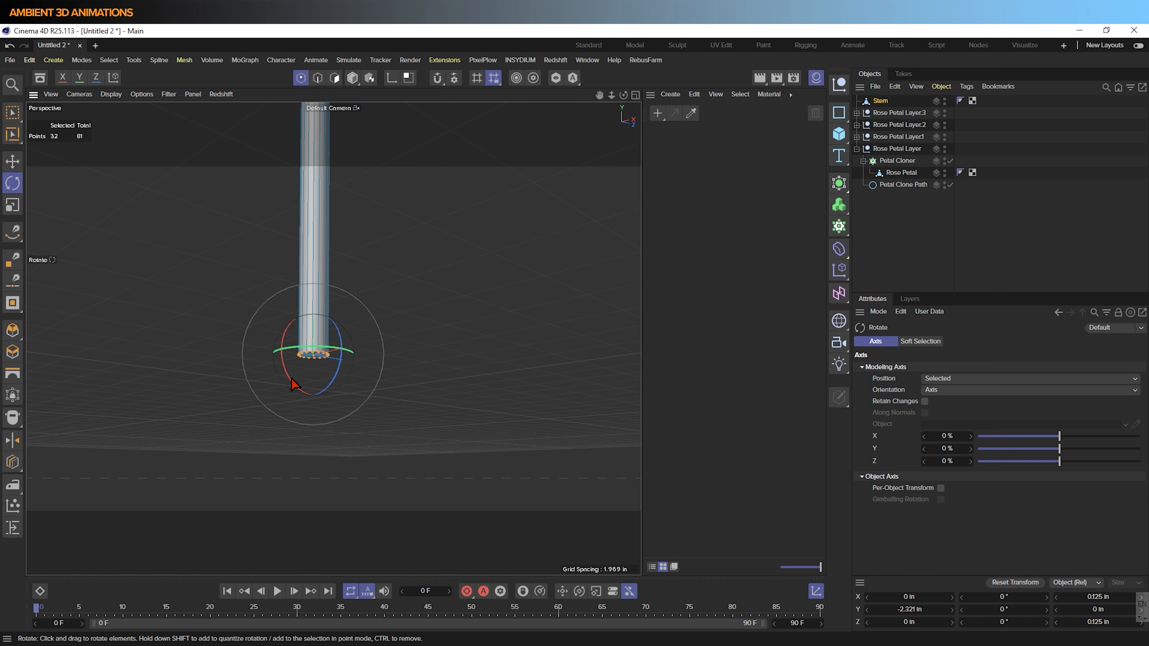
pyautogui.moveTo(292, 378); pyautogui.dragTo(312, 424)
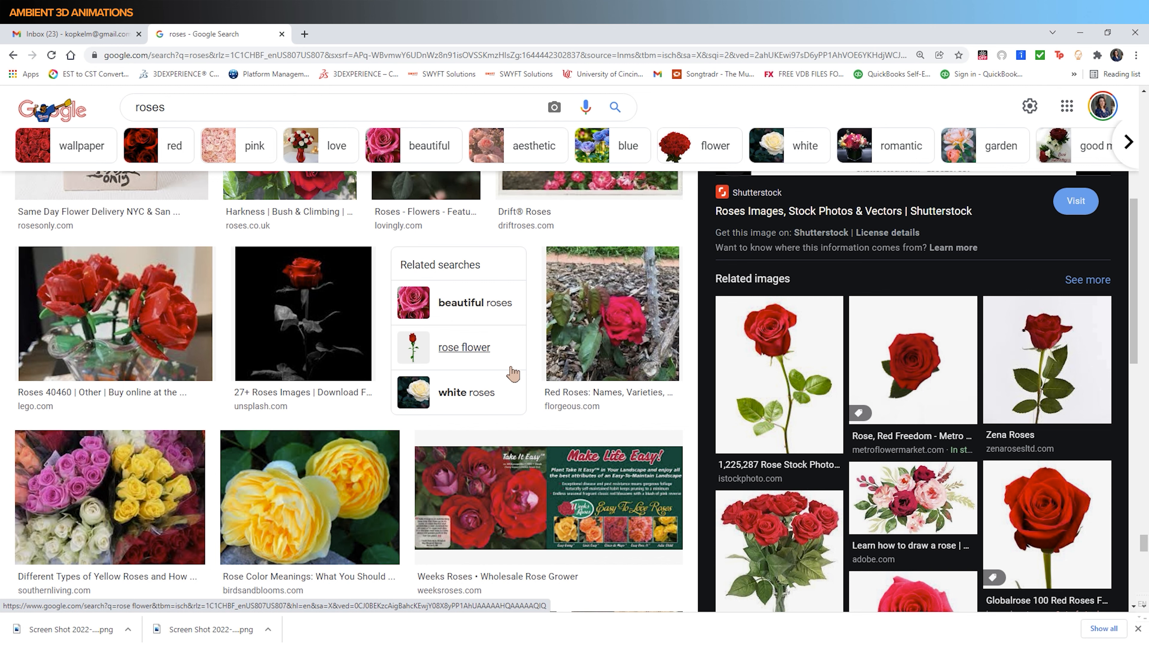
# Switch to the browser and look through the rose image results for stem and leaf references.
pyautogui.scroll(-4, 512, 374)
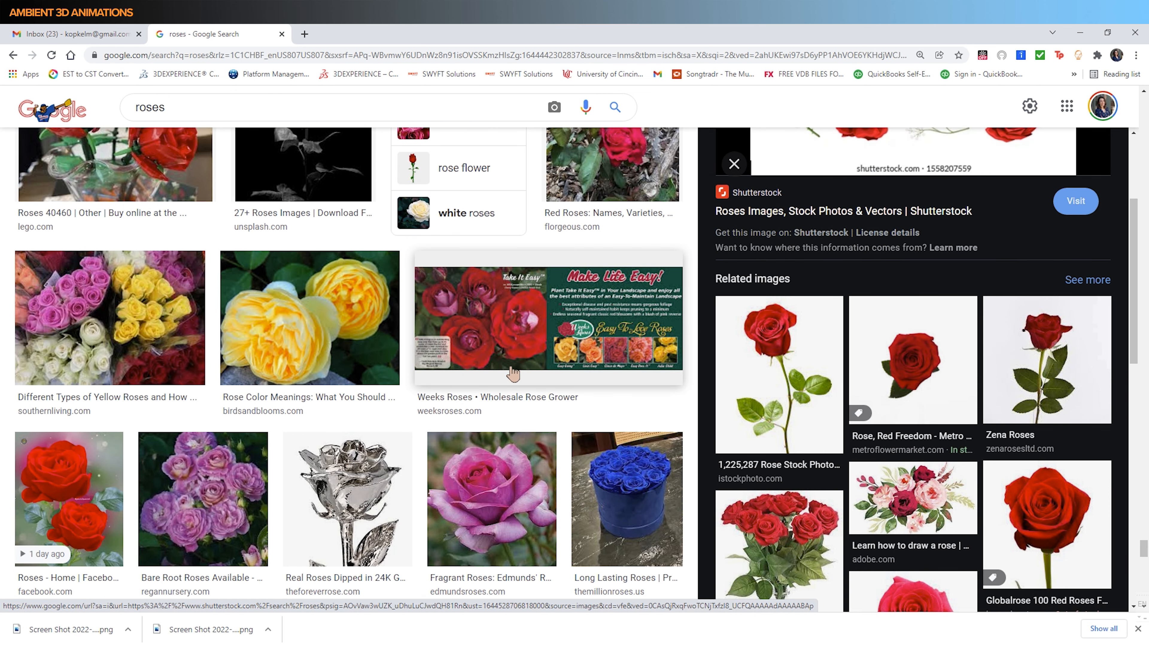
pyautogui.scroll(-1, 513, 373)
pyautogui.scroll(-2, 513, 374)
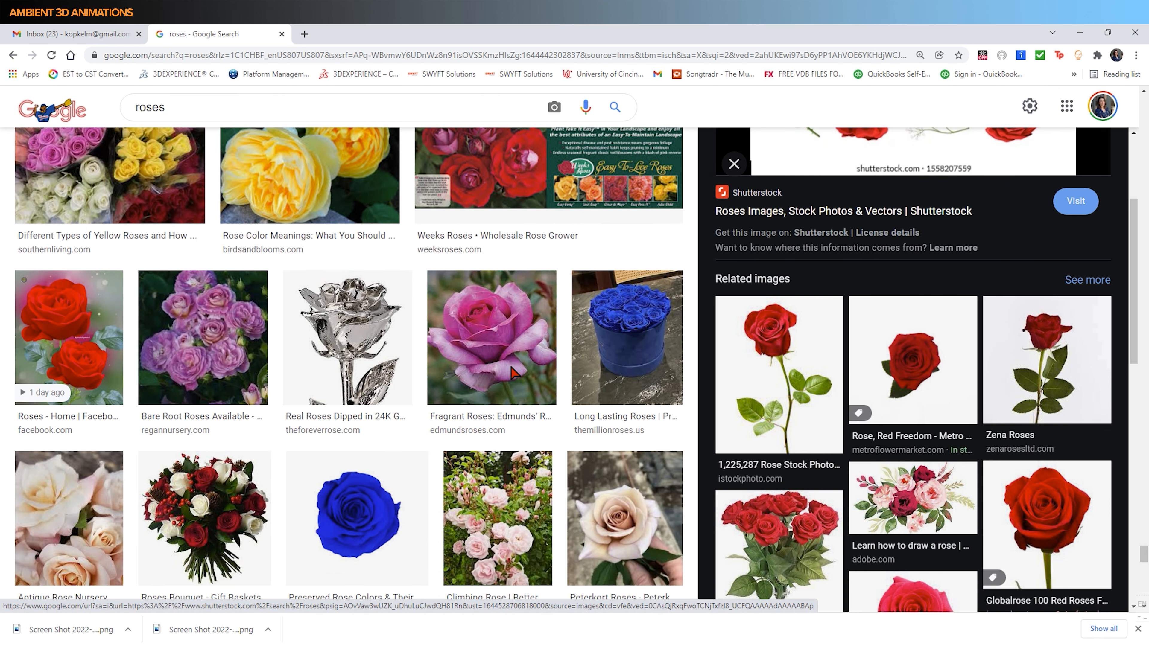